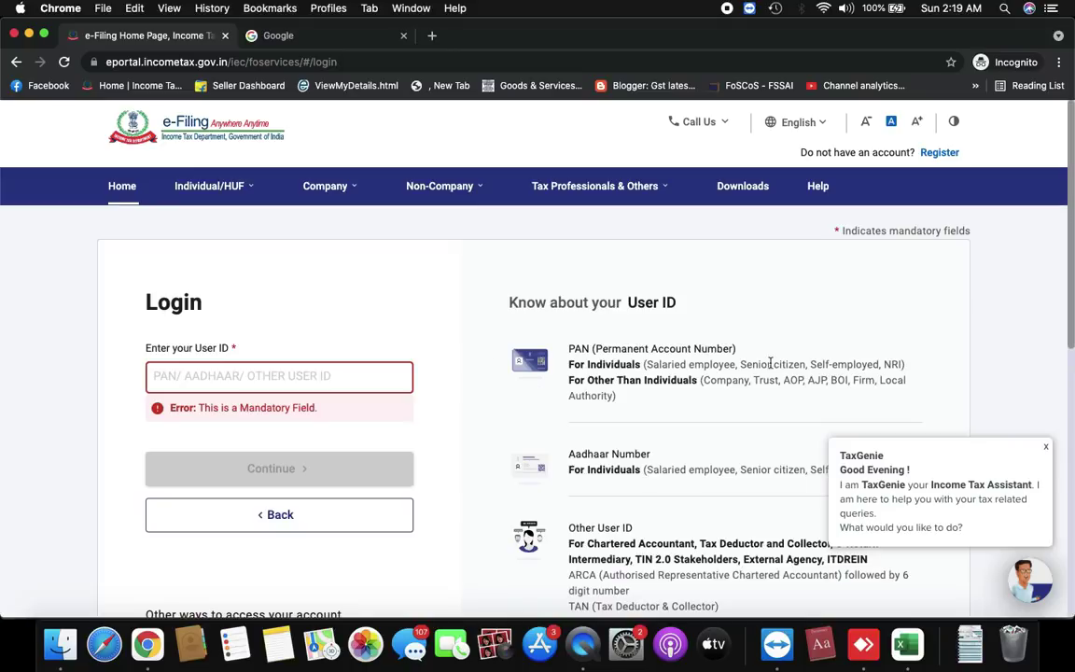
Return to the e-Filing portal home page and open the login page
{"action": "left_click", "coordinate": [175, 127]}
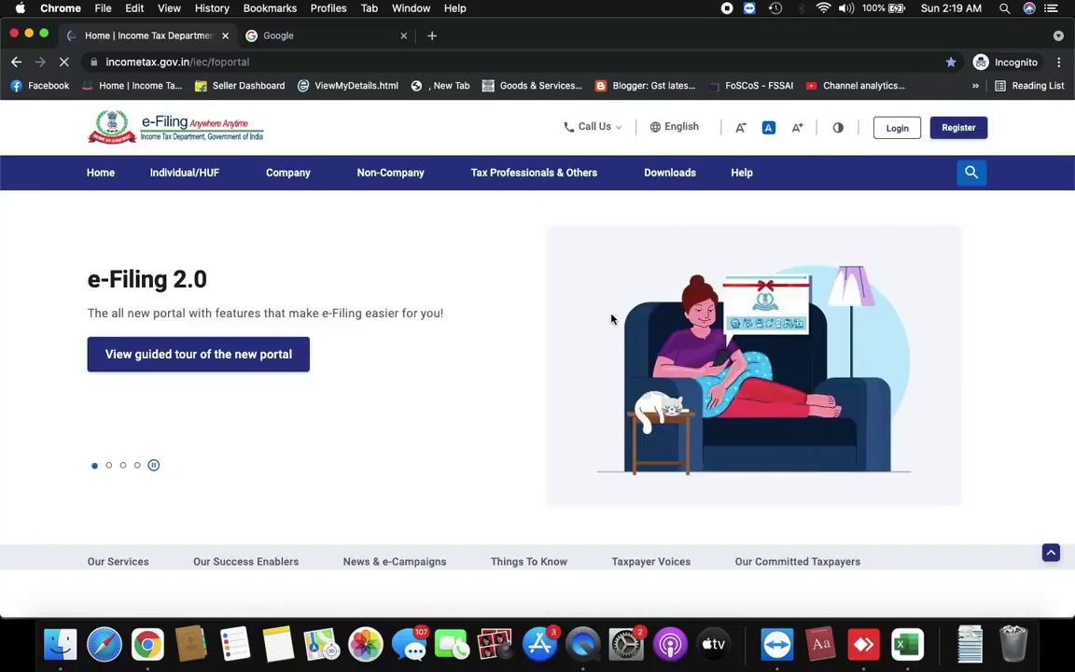
{"action": "left_click_drag", "start_coordinate": [253, 62], "coordinate": [99, 71]}
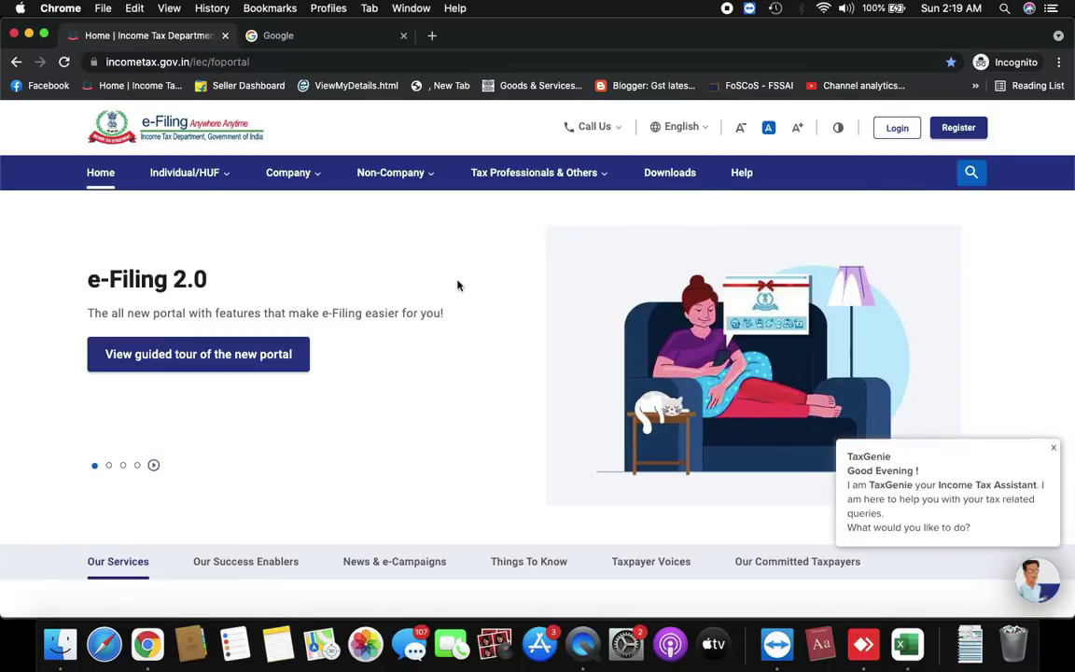
{"action": "left_click", "coordinate": [901, 130]}
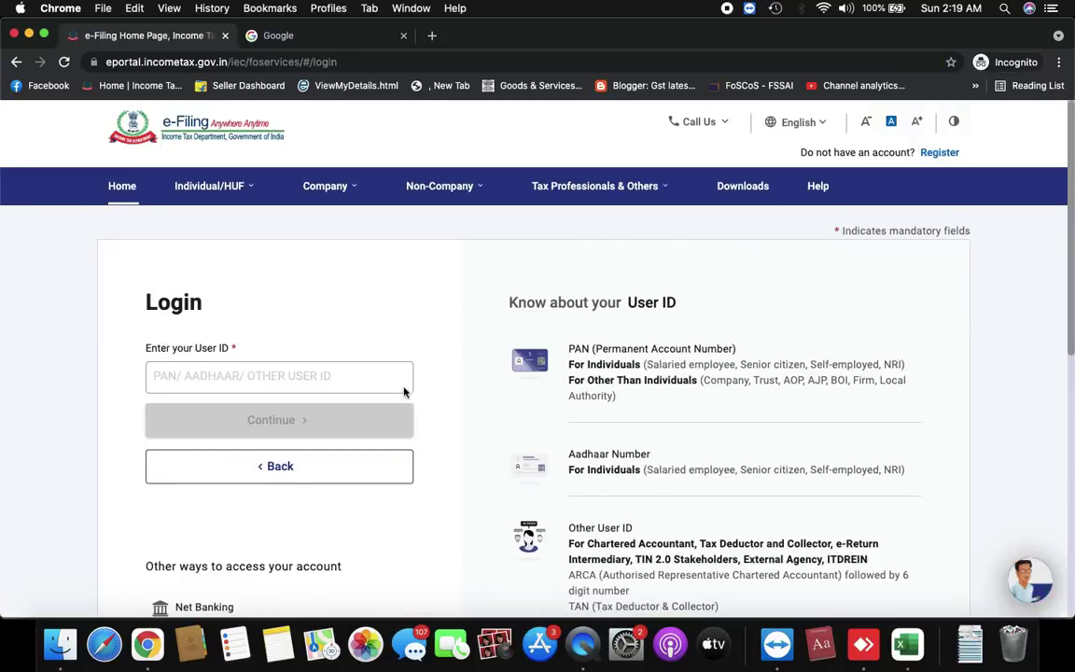
Log in with the PAN as User ID, confirm the secure access message, and enter the password
{"action": "left_click", "coordinate": [371, 378]}
{"action": "type", "text": "EN"}
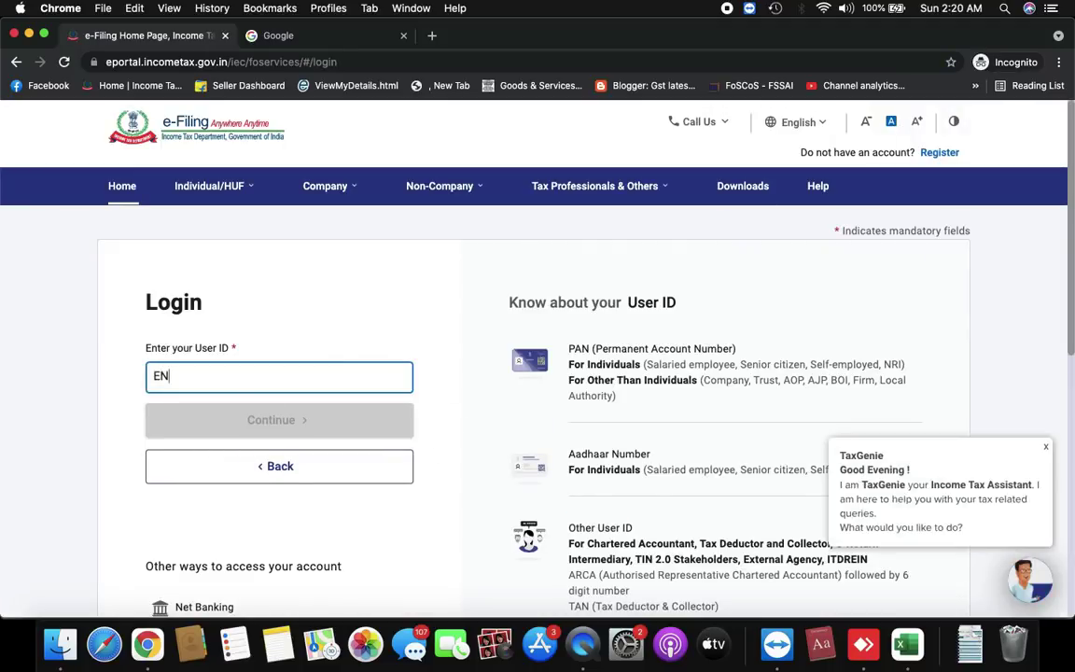
{"action": "key", "text": "BackSpace"}
{"action": "type", "text": "EN"}
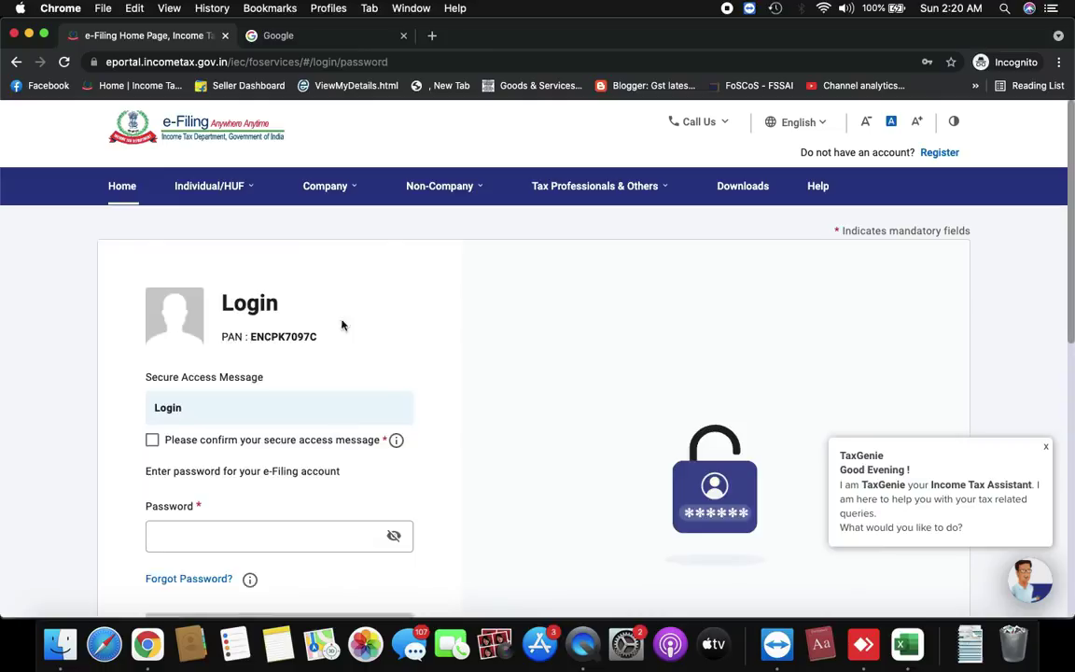
{"action": "scroll", "coordinate": [327, 345], "scroll_direction": "down", "scroll_amount": 2}
{"action": "left_click", "coordinate": [152, 370]}
{"action": "left_click", "coordinate": [176, 464]}
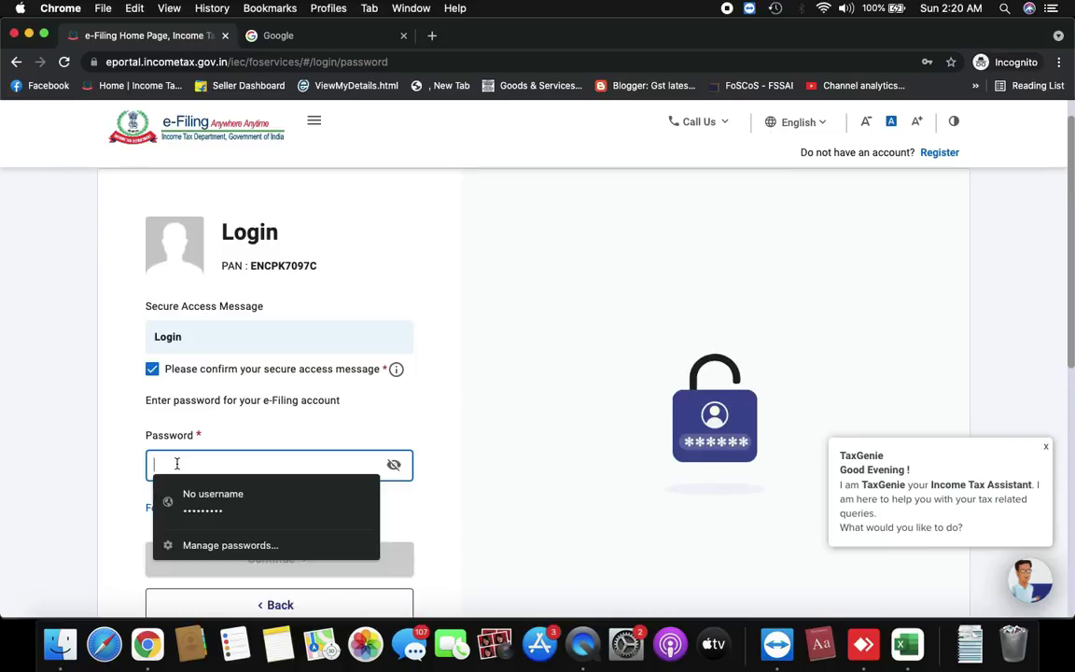
{"action": "type", "text": "•••••••••"}
{"action": "key", "text": "Return"}
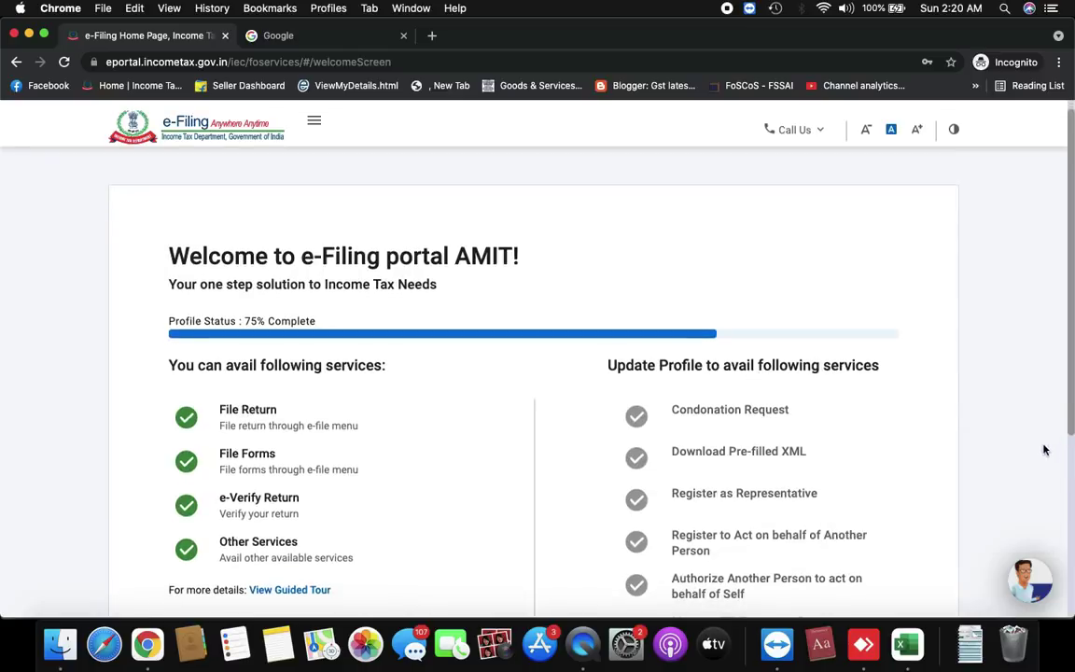
Skip the profile update on the 75%-complete welcome screen to reach the dashboard
{"action": "scroll", "coordinate": [858, 425], "scroll_direction": "down", "scroll_amount": 5}
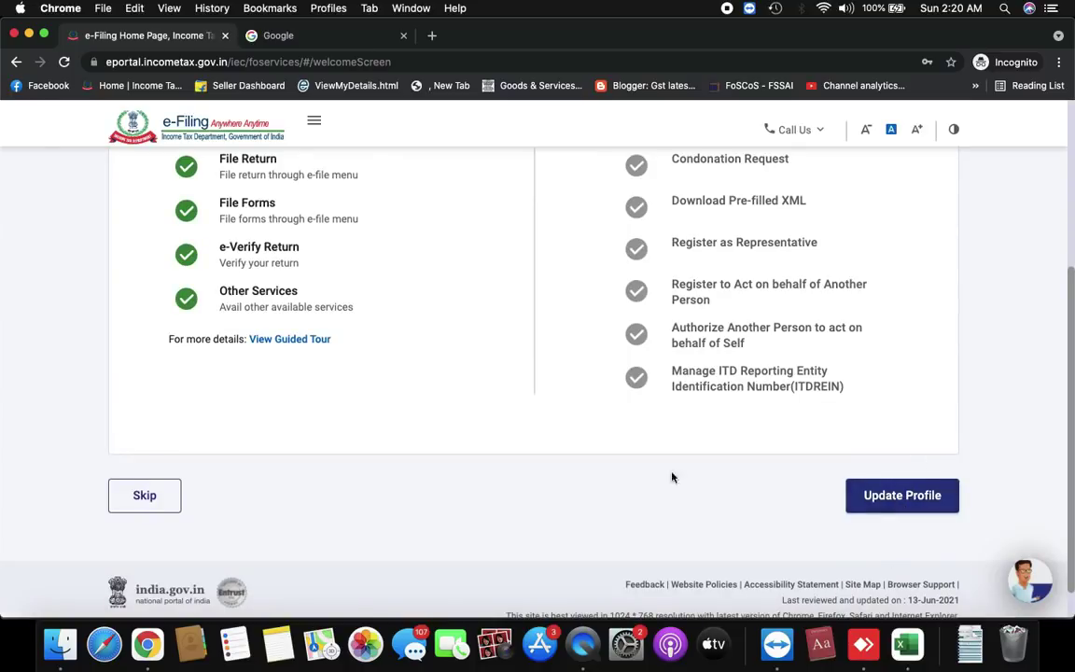
{"action": "left_click", "coordinate": [149, 496]}
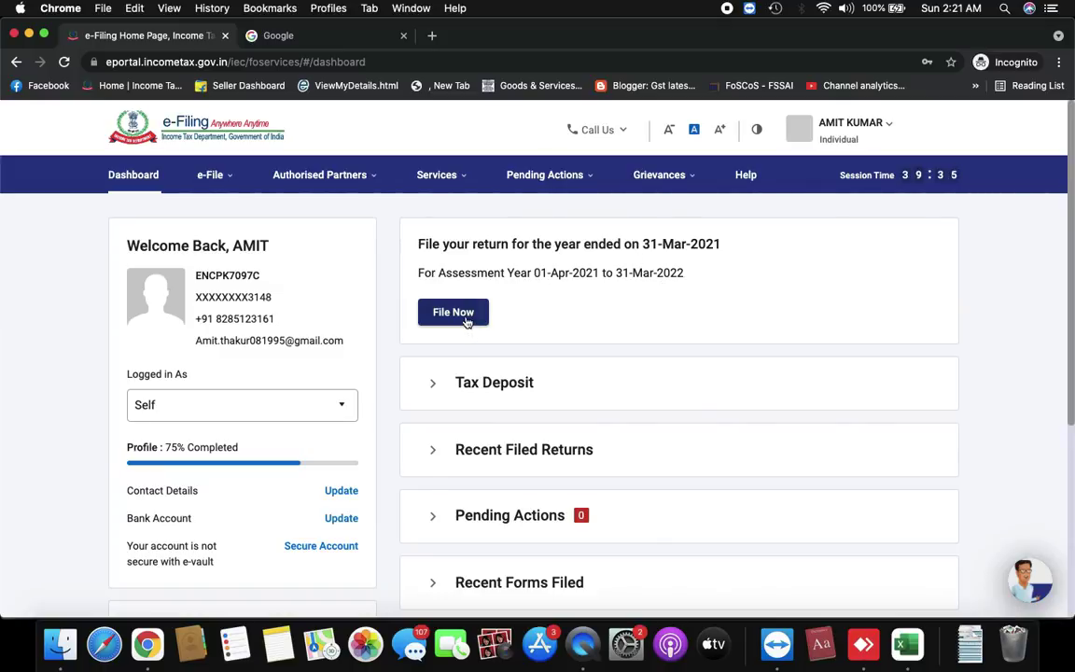
{"action": "left_click", "coordinate": [437, 175]}
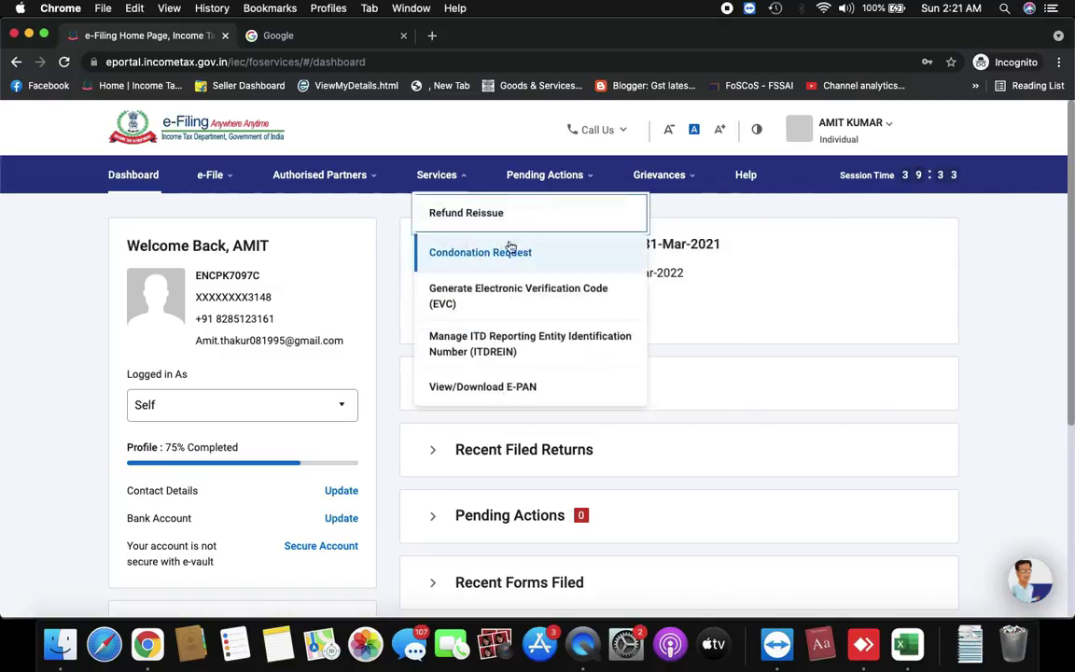
{"action": "mouse_move", "coordinate": [220, 177]}
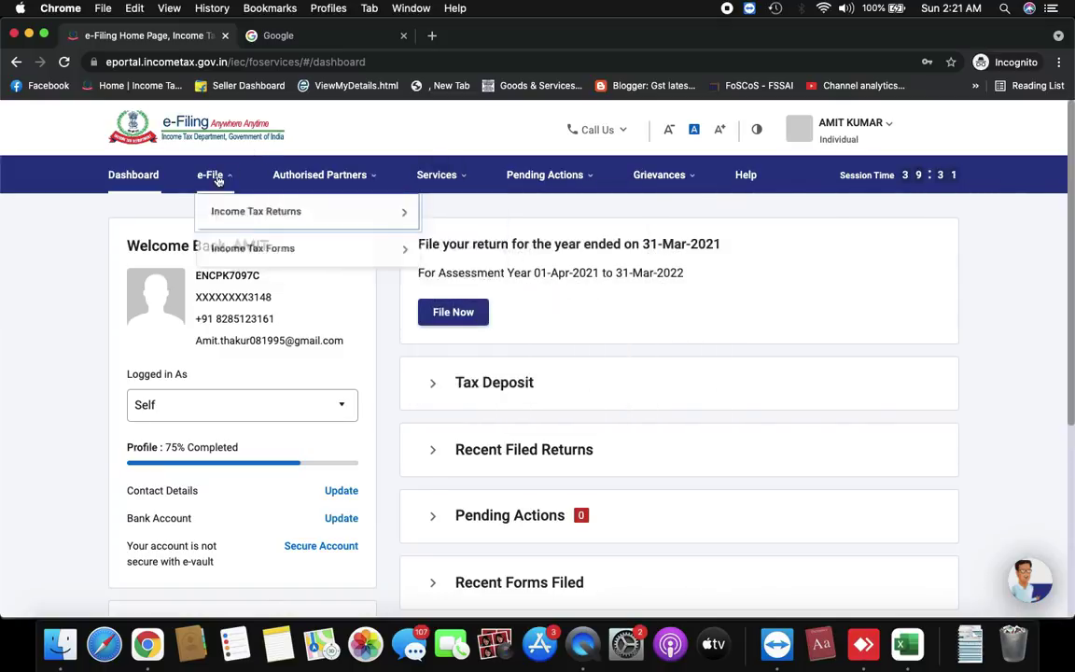
{"action": "mouse_move", "coordinate": [223, 211]}
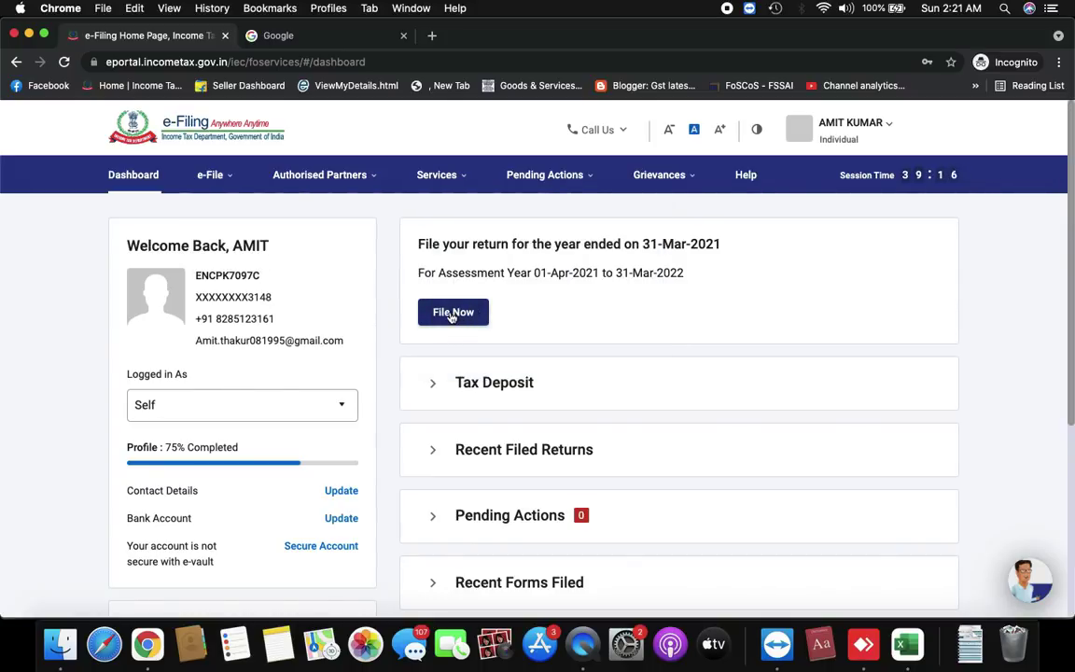
{"action": "left_click", "coordinate": [452, 314]}
Pick assessment year 2021-22 (Current A.Y.), continue, and select the Online filing mode
{"action": "scroll", "coordinate": [431, 346], "scroll_direction": "down", "scroll_amount": 3}
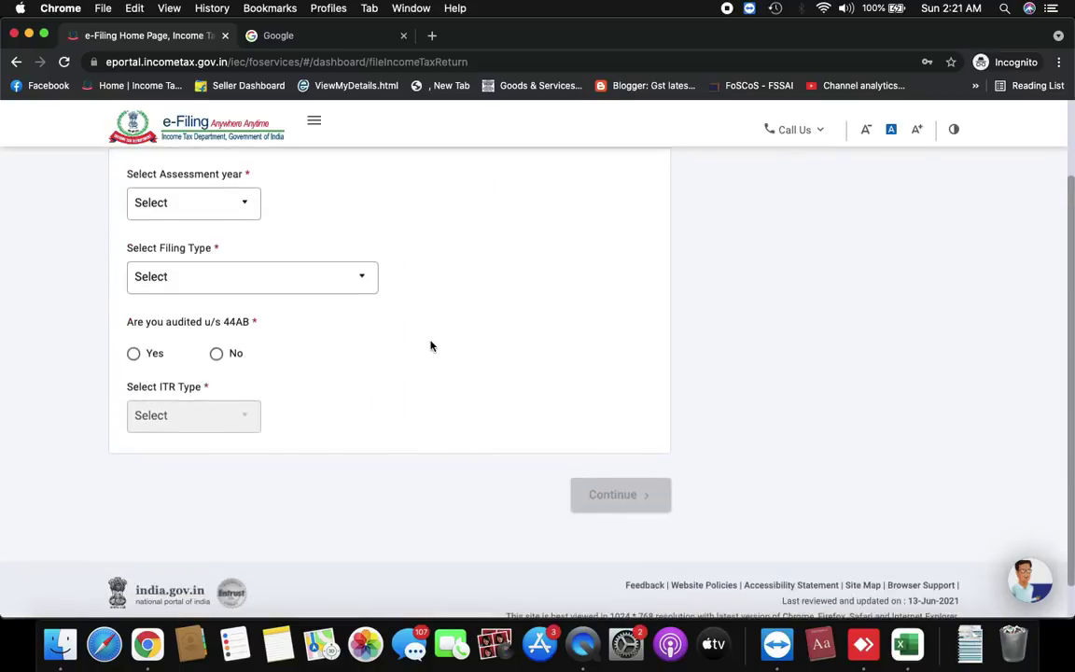
{"action": "left_click", "coordinate": [228, 202]}
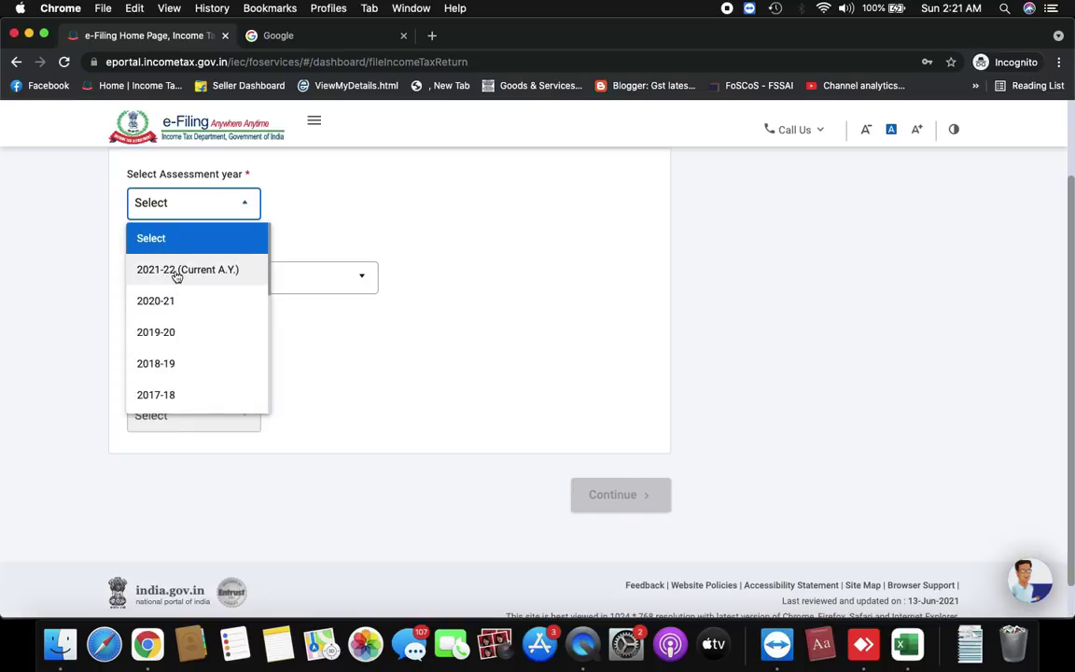
{"action": "left_click", "coordinate": [169, 271]}
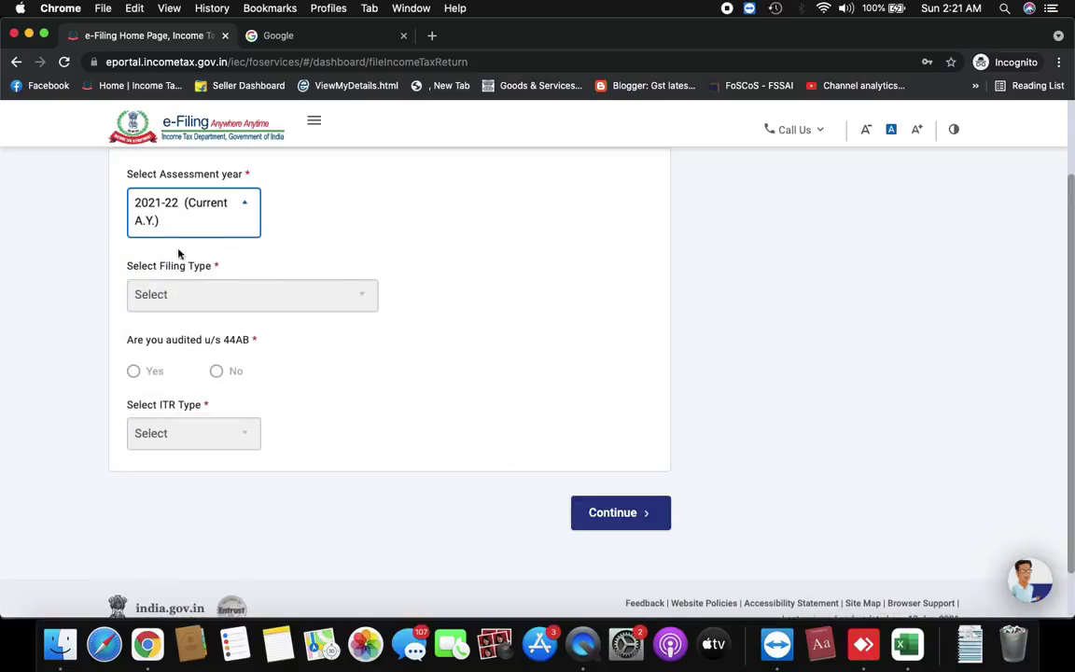
{"action": "left_click", "coordinate": [650, 514]}
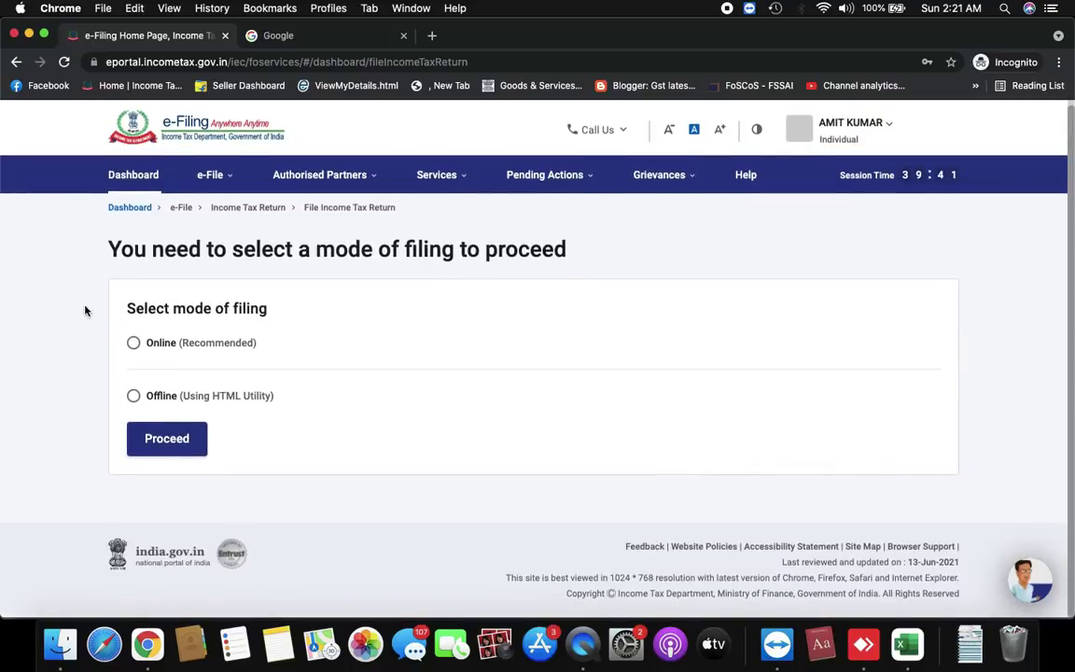
{"action": "left_click", "coordinate": [133, 343]}
Keep Online (not Offline) as the filing mode, proceed, and start a new filing instead of the draft
{"action": "left_click", "coordinate": [133, 398]}
{"action": "left_click", "coordinate": [134, 345]}
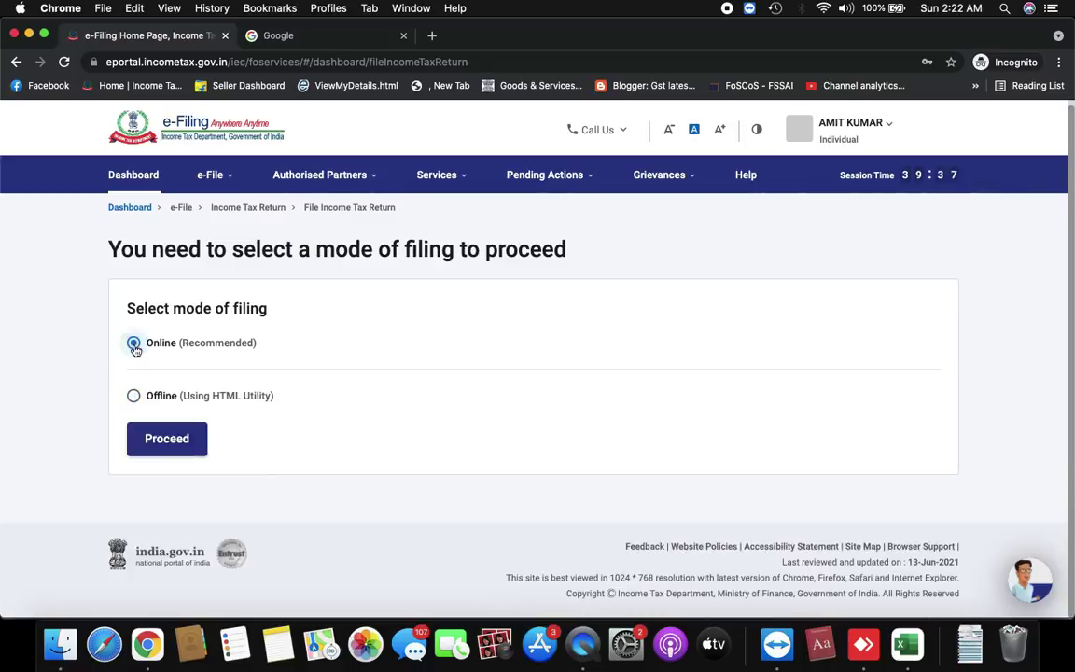
{"action": "left_click", "coordinate": [167, 444]}
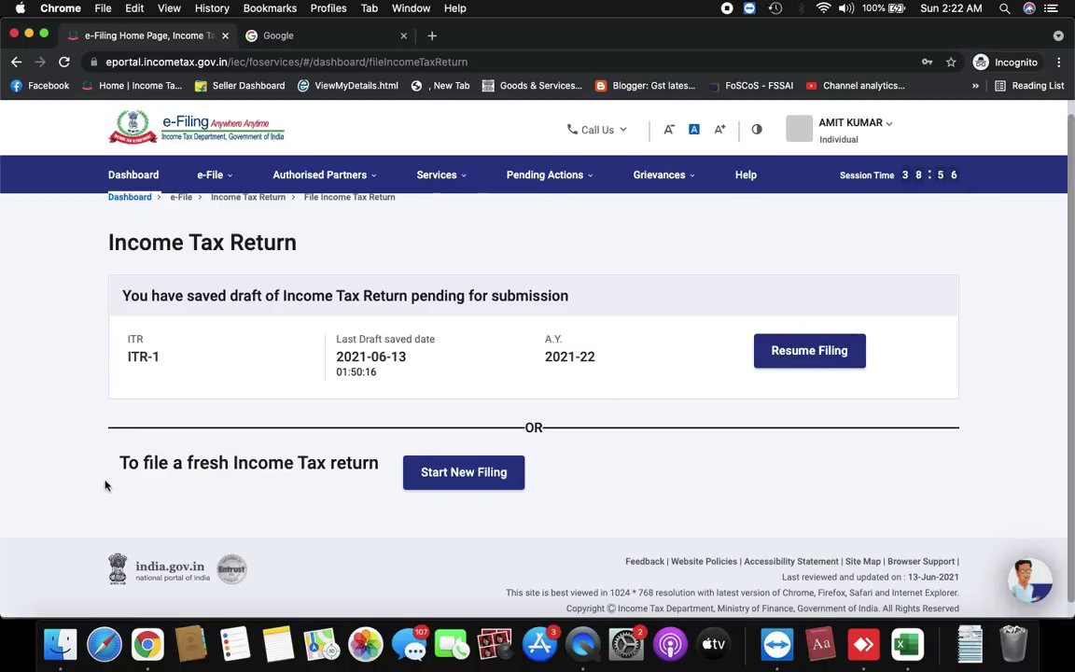
{"action": "left_click", "coordinate": [453, 474]}
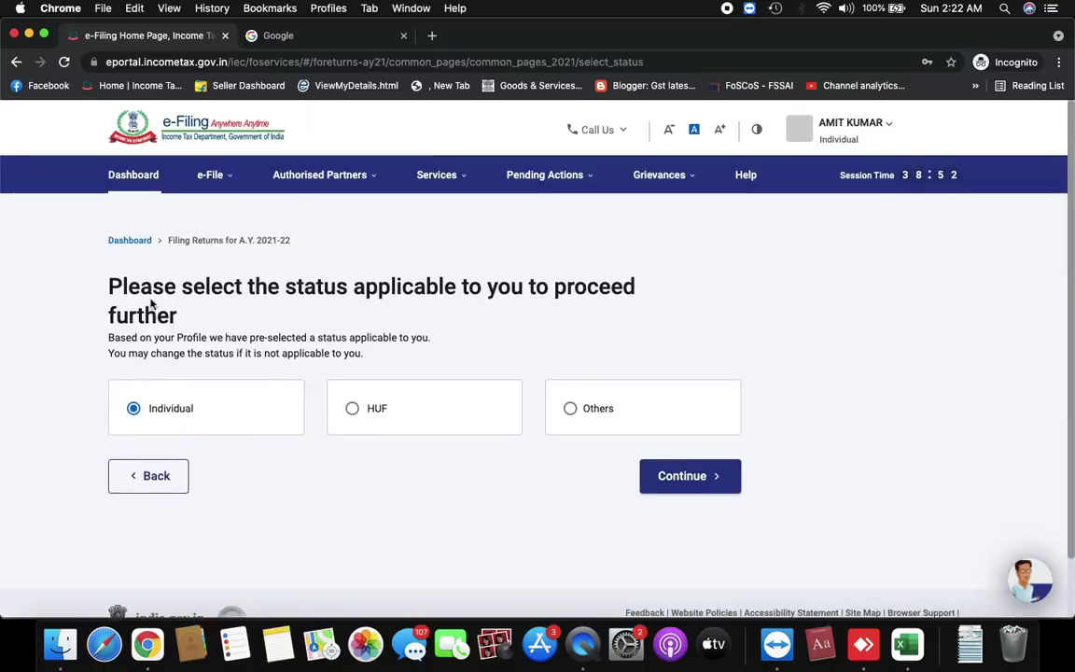
File as an Individual, select ITR - 1, review its eligibility text, and proceed with ITR 1
{"action": "left_click", "coordinate": [683, 477]}
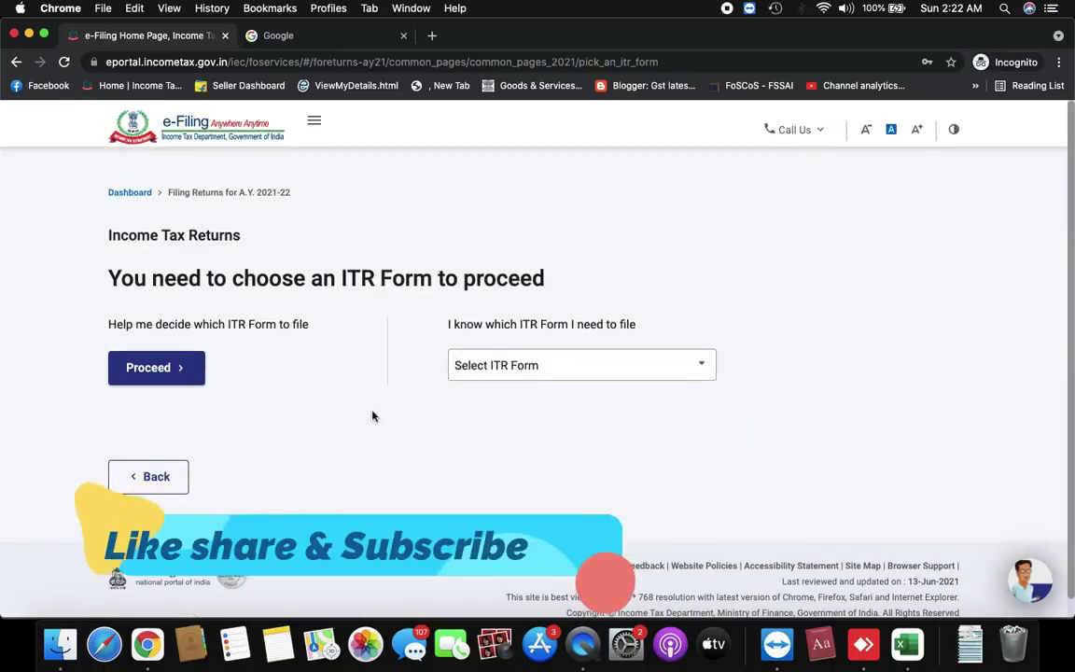
{"action": "left_click", "coordinate": [631, 365]}
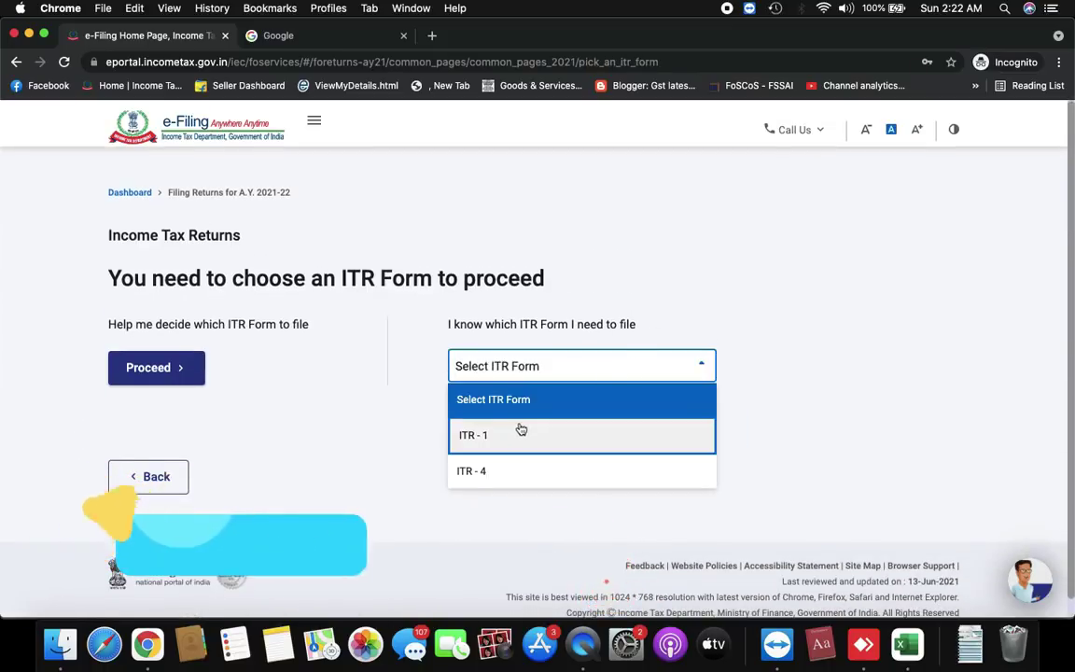
{"action": "left_click", "coordinate": [519, 432]}
{"action": "scroll", "coordinate": [519, 428], "scroll_direction": "down", "scroll_amount": 1}
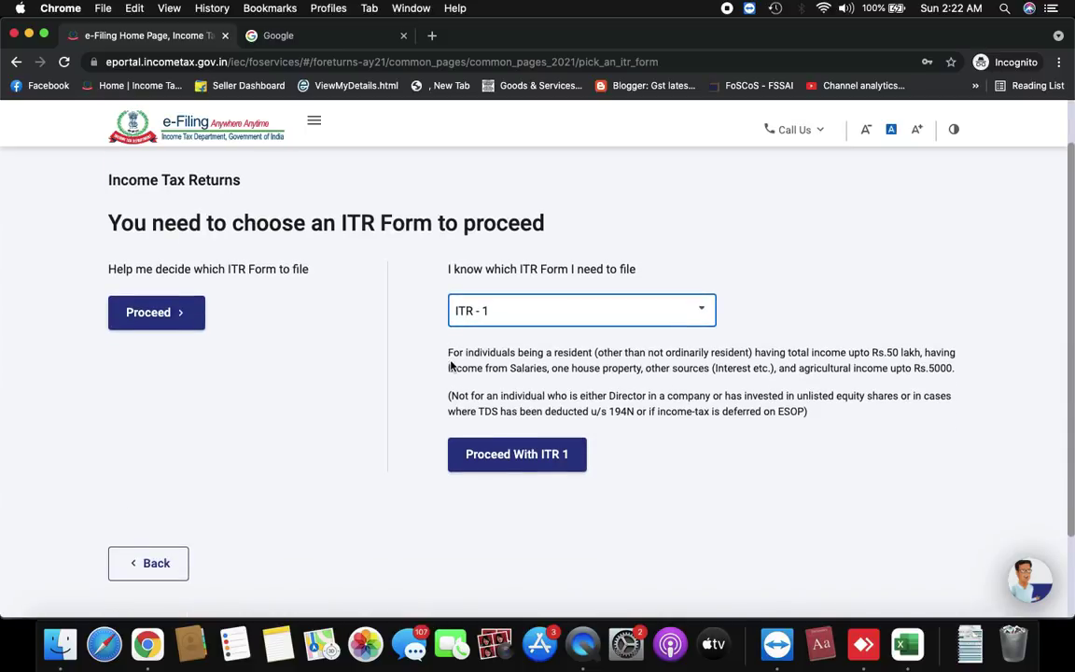
{"action": "left_click_drag", "start_coordinate": [449, 359], "coordinate": [809, 417]}
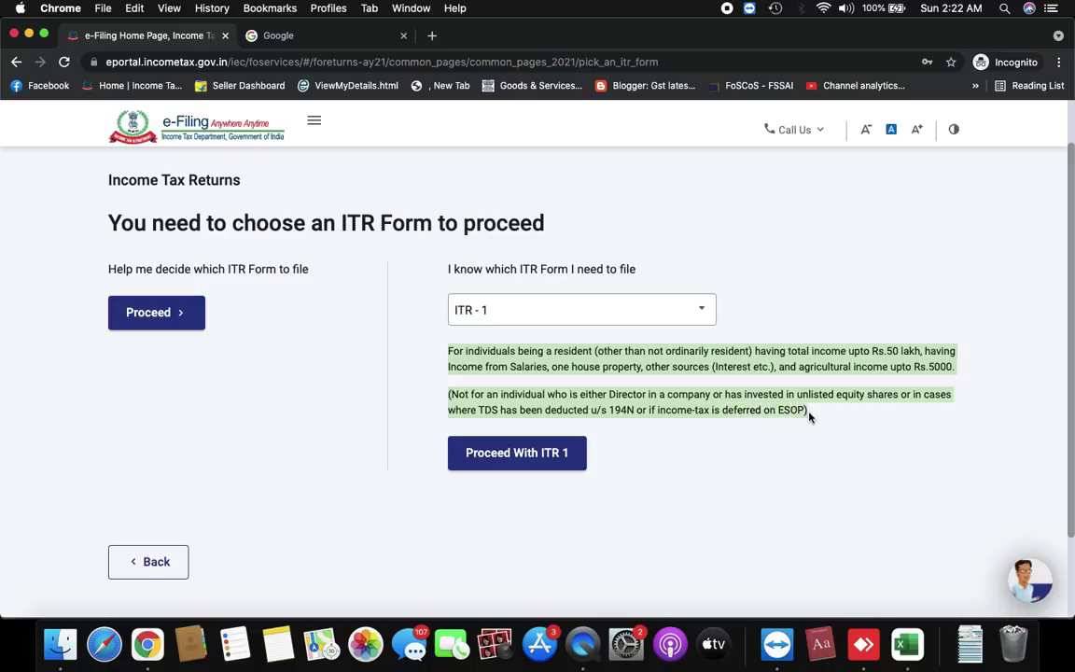
{"action": "double_click", "coordinate": [575, 370]}
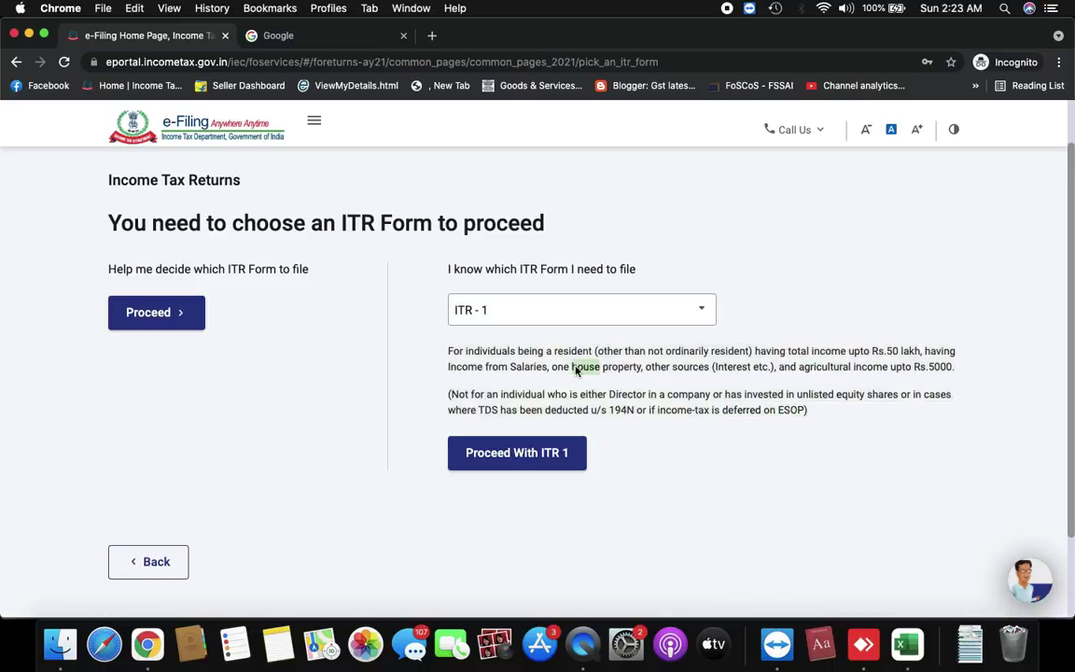
{"action": "left_click_drag", "start_coordinate": [822, 414], "coordinate": [448, 354]}
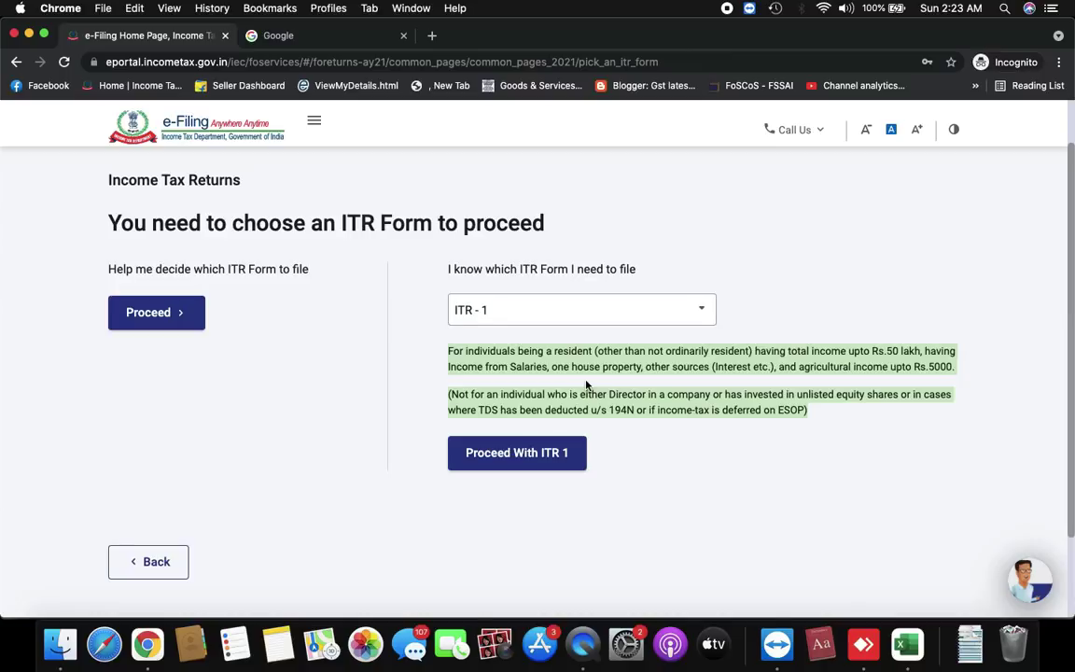
{"action": "left_click", "coordinate": [500, 455]}
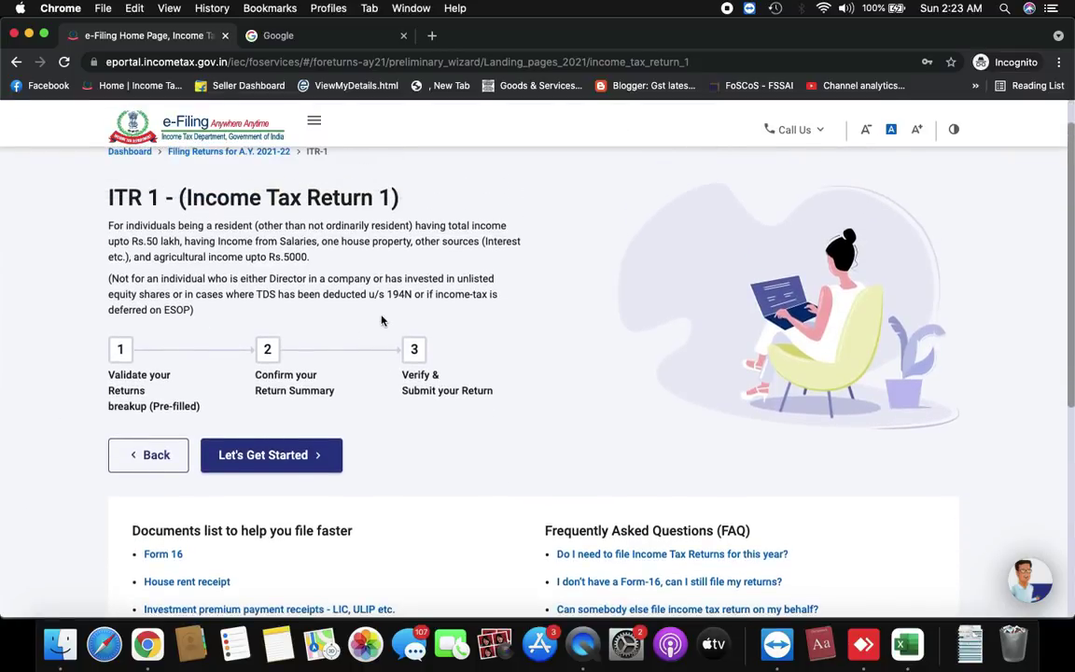
Expand View more under 'Documents list to help you file faster' on the ITR 1 page
{"action": "scroll", "coordinate": [381, 320], "scroll_direction": "down", "scroll_amount": 3}
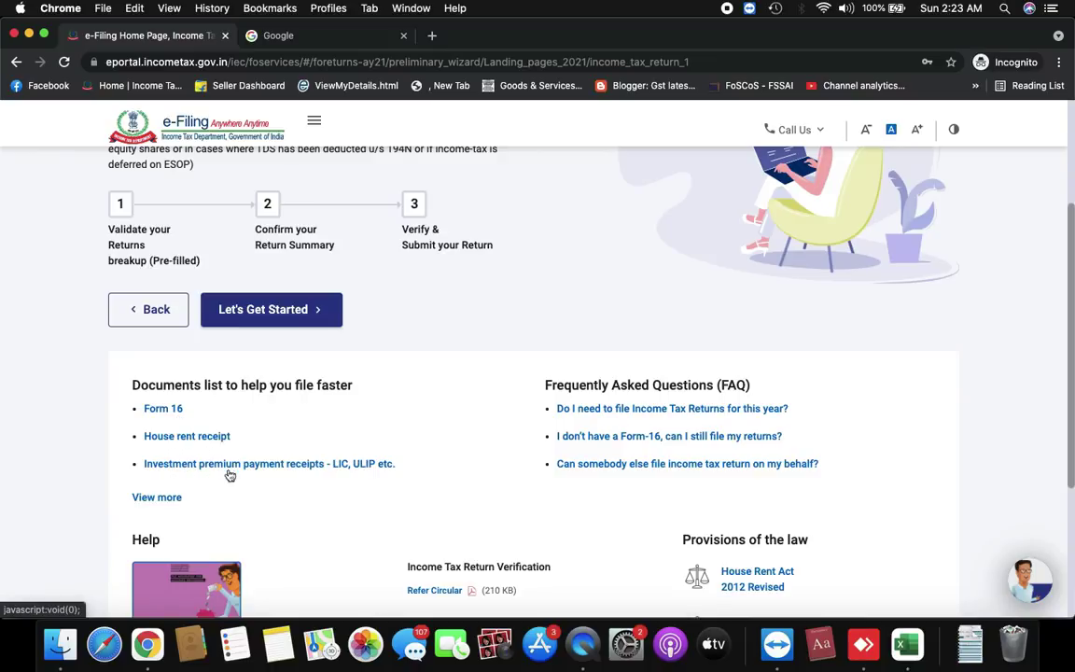
{"action": "left_click", "coordinate": [172, 499]}
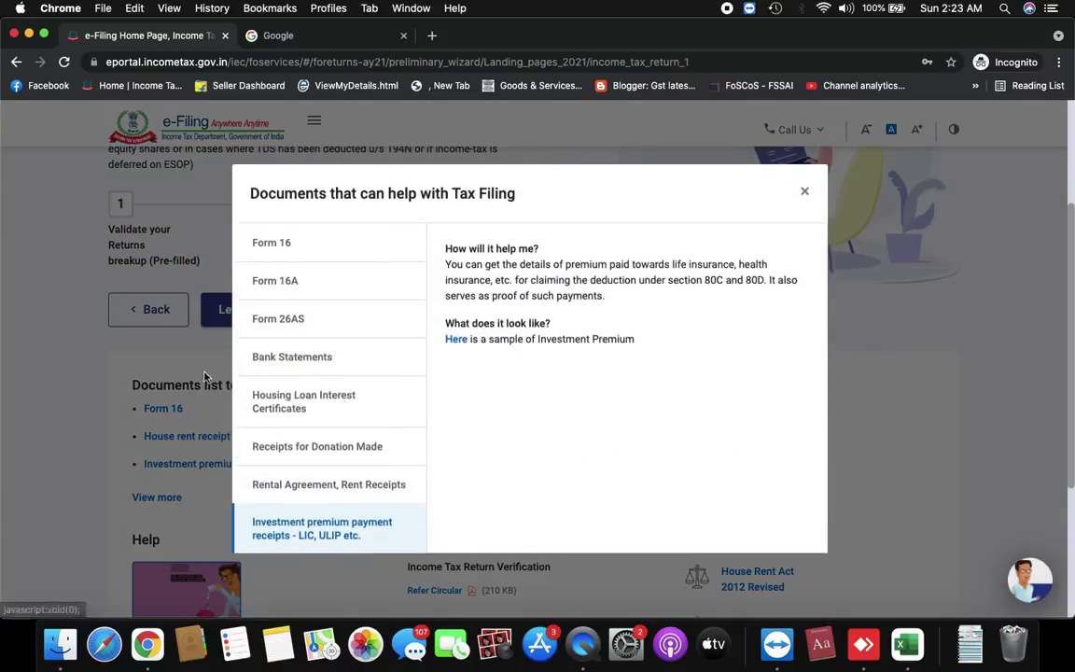
Read the Bank Statements, Housing Loan Interest Certificates and Form 26AS entries, then close the dialog
{"action": "left_click", "coordinate": [299, 356]}
{"action": "left_click", "coordinate": [303, 390]}
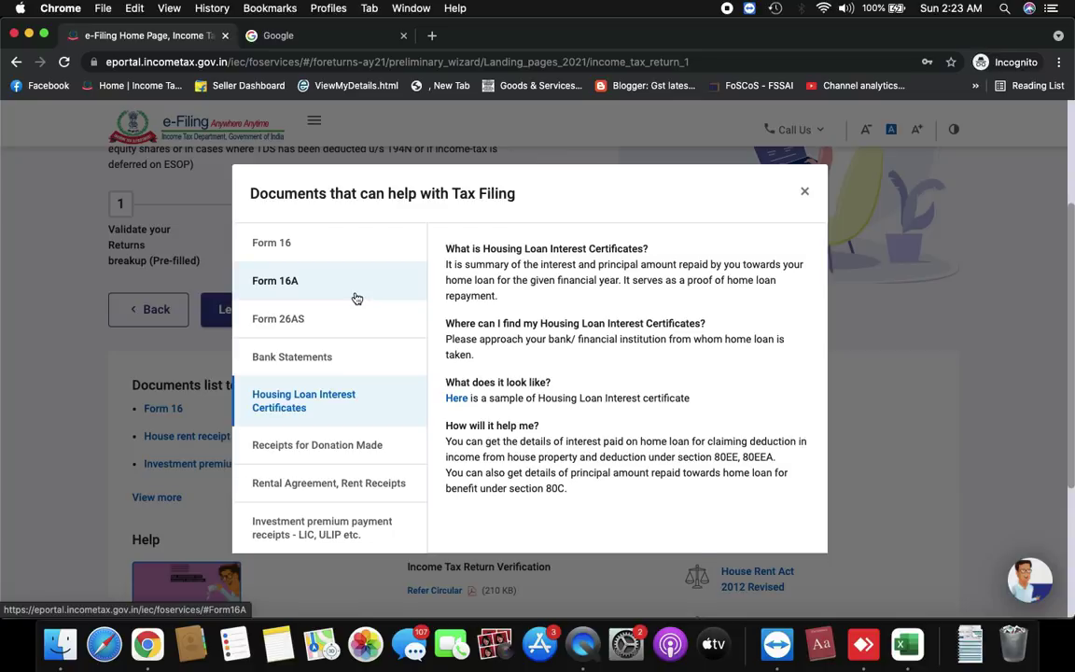
{"action": "left_click", "coordinate": [316, 332]}
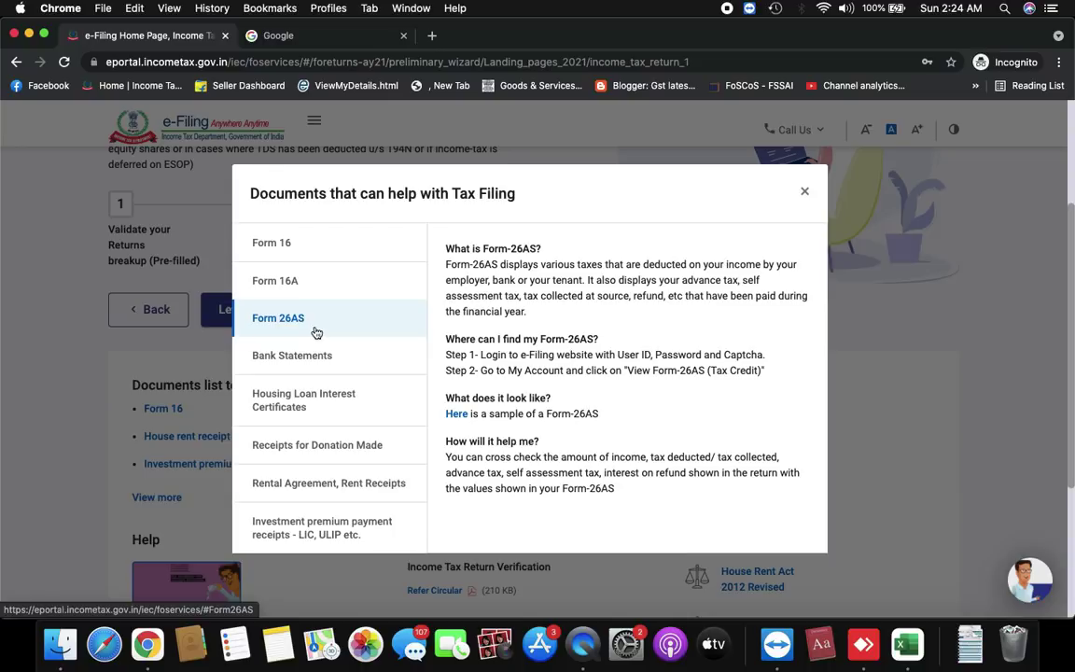
{"action": "left_click", "coordinate": [807, 193]}
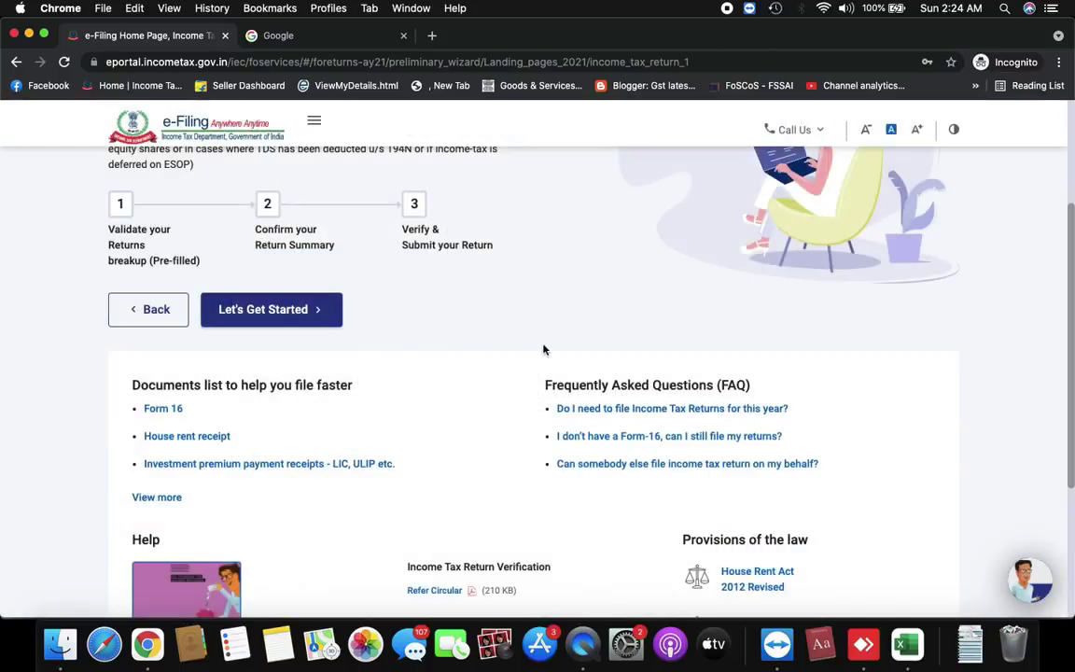
Open View Form 26AS under e-File > Income Tax Returns and confirm the TRACES redirect disclaimer
{"action": "scroll", "coordinate": [542, 350], "scroll_direction": "up", "scroll_amount": 4}
{"action": "scroll", "coordinate": [542, 350], "scroll_direction": "up", "scroll_amount": 2}
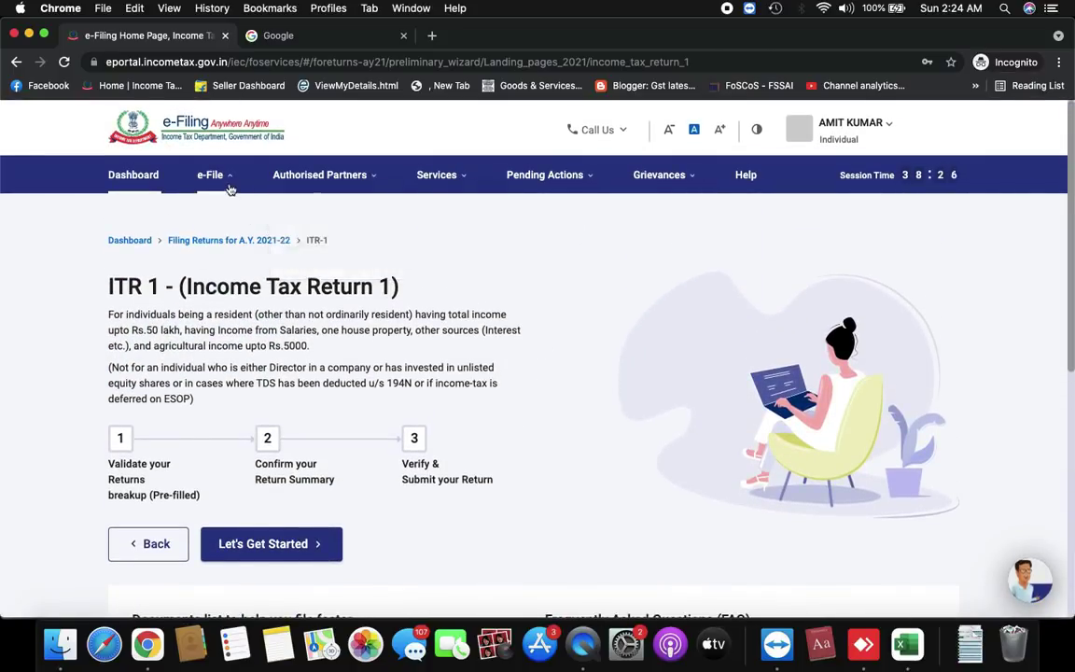
{"action": "mouse_move", "coordinate": [224, 184]}
{"action": "mouse_move", "coordinate": [401, 213]}
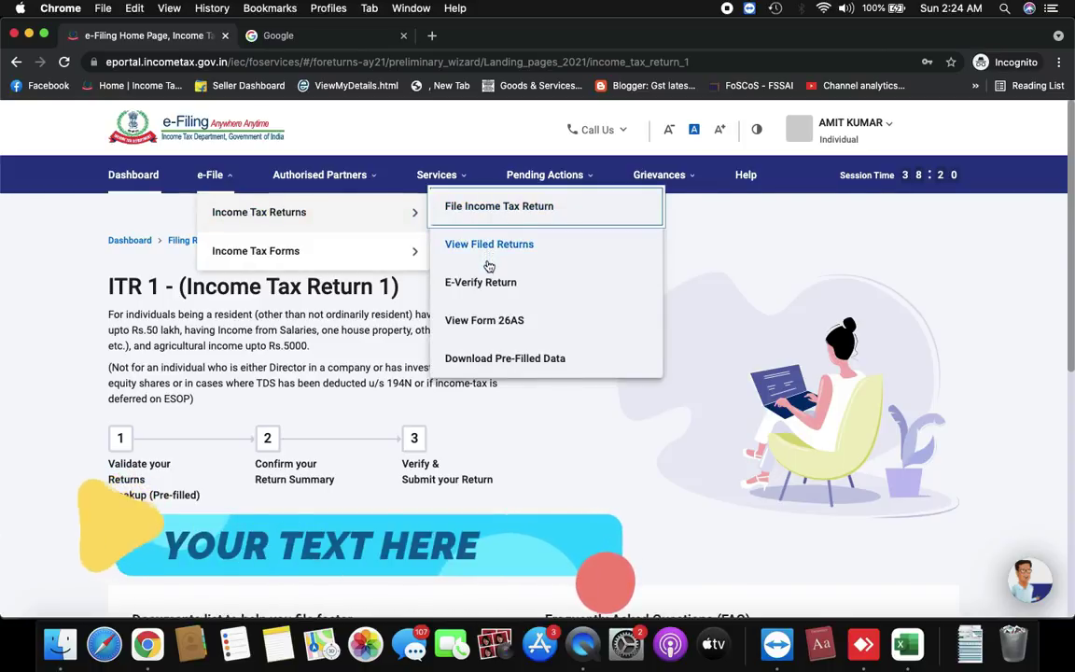
{"action": "left_click", "coordinate": [497, 322]}
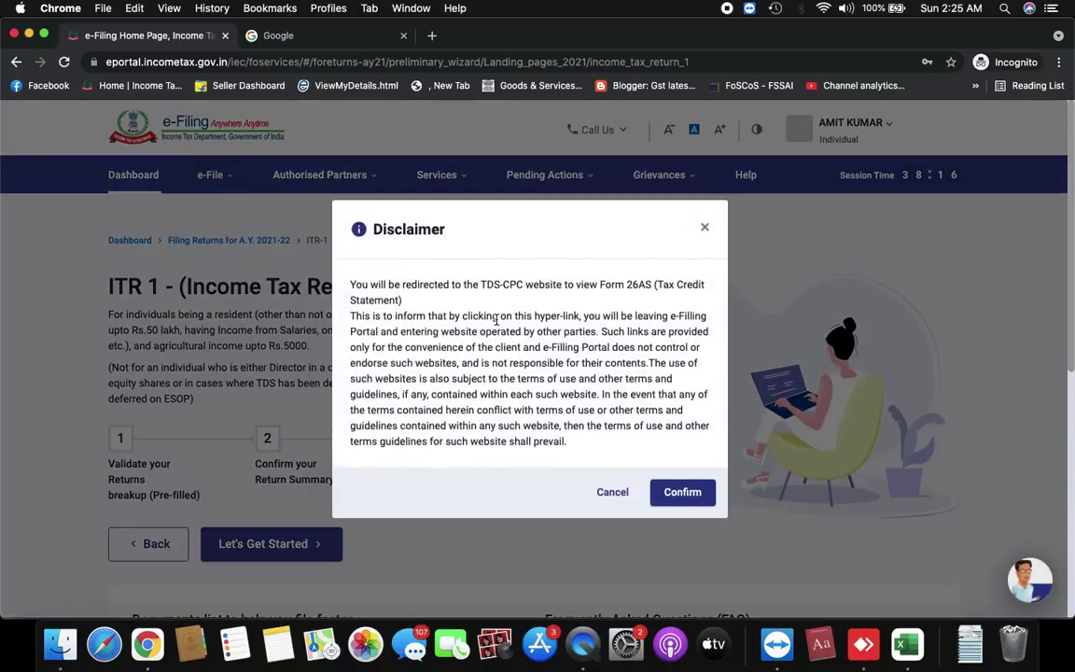
{"action": "left_click", "coordinate": [686, 496]}
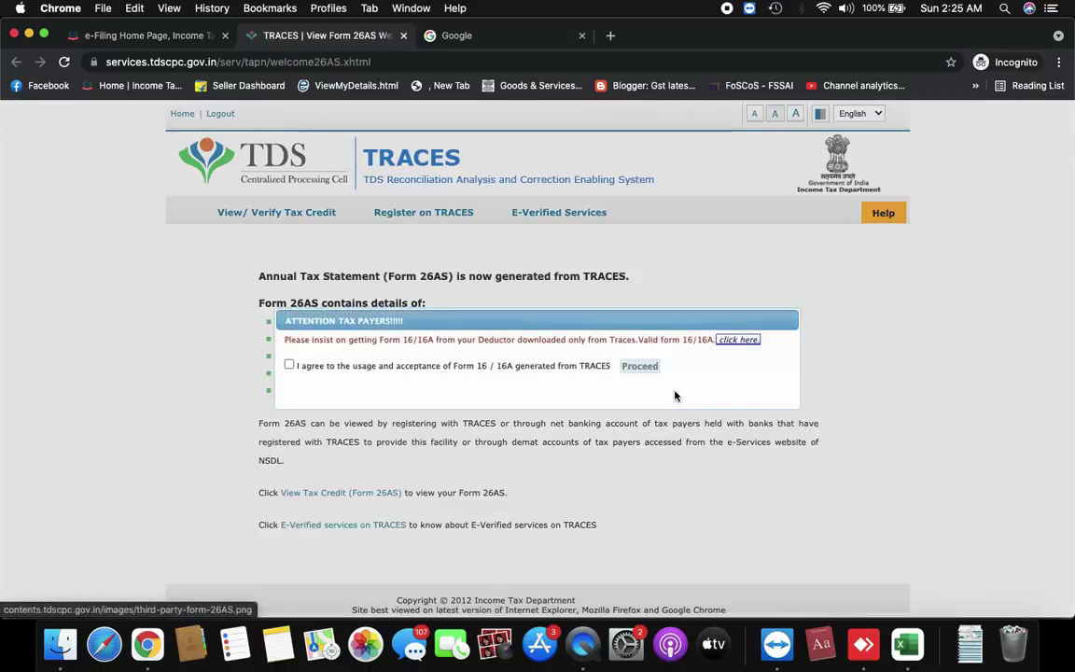
Accept the Form 16/16A notice, view the AY 2021-22 tax credit as HTML, and open the exported PDF
{"action": "left_click", "coordinate": [289, 365]}
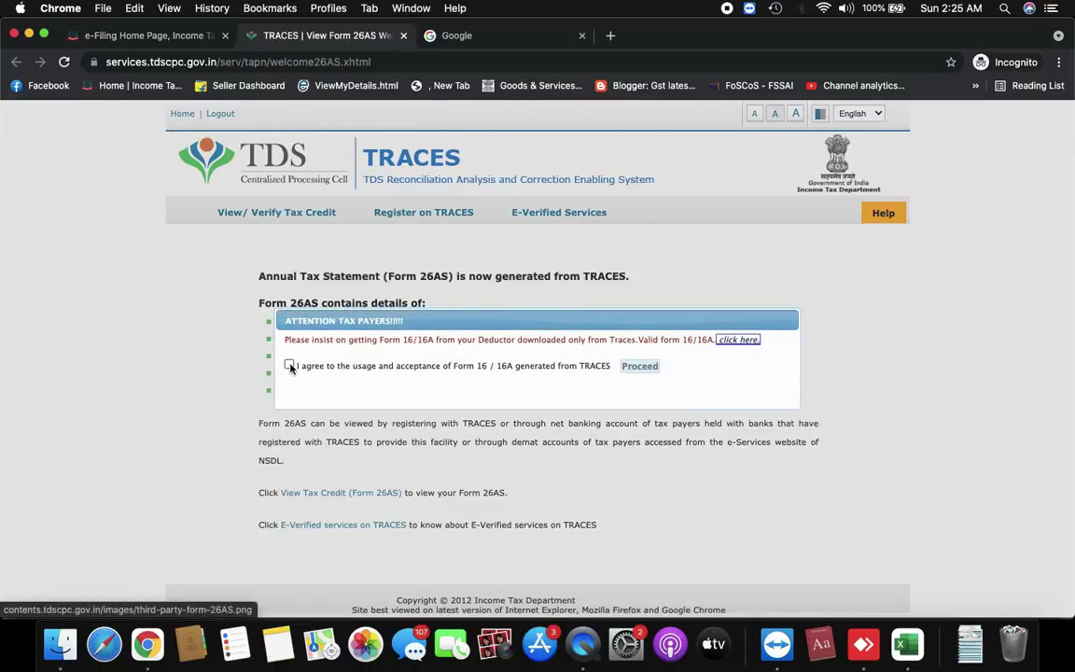
{"action": "left_click", "coordinate": [642, 366]}
{"action": "left_click", "coordinate": [340, 492]}
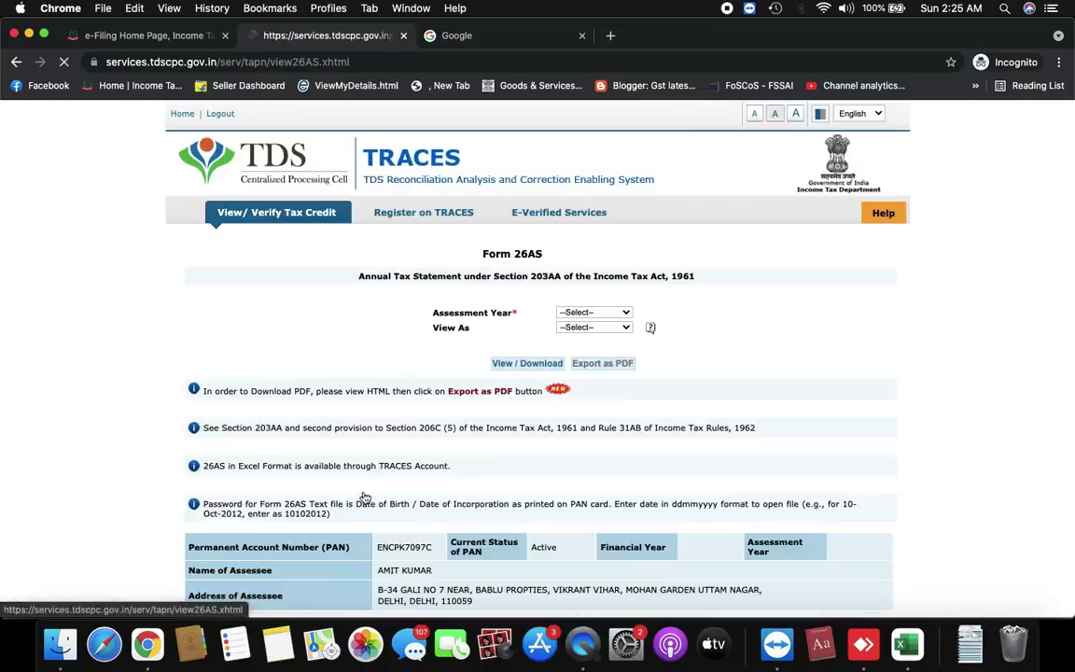
{"action": "left_click", "coordinate": [618, 312]}
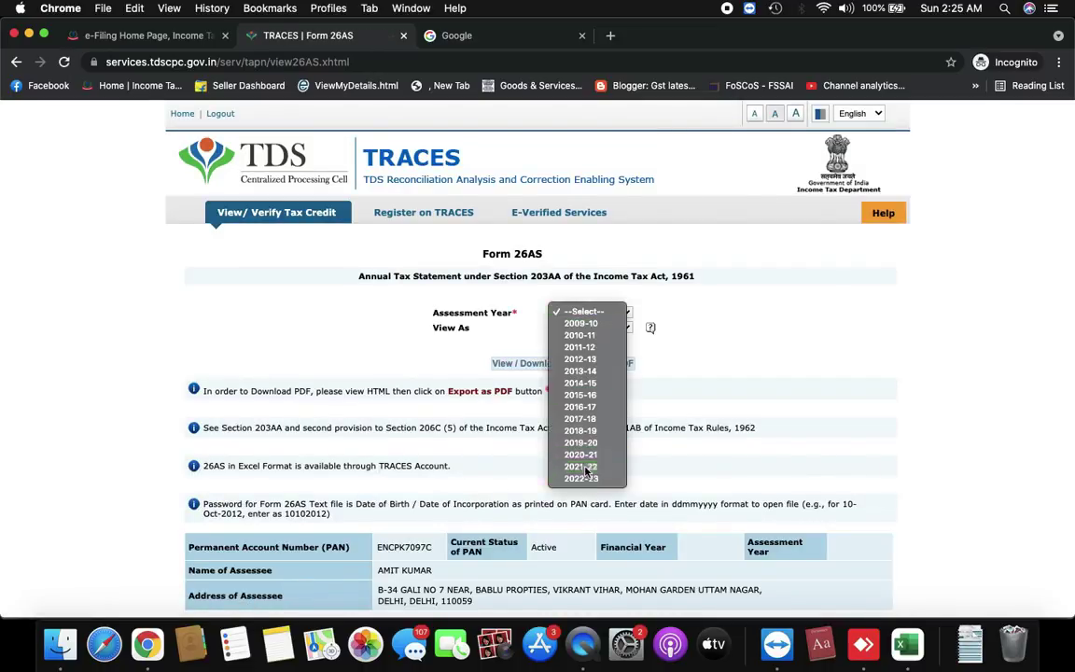
{"action": "left_click", "coordinate": [582, 467]}
{"action": "left_click", "coordinate": [609, 328]}
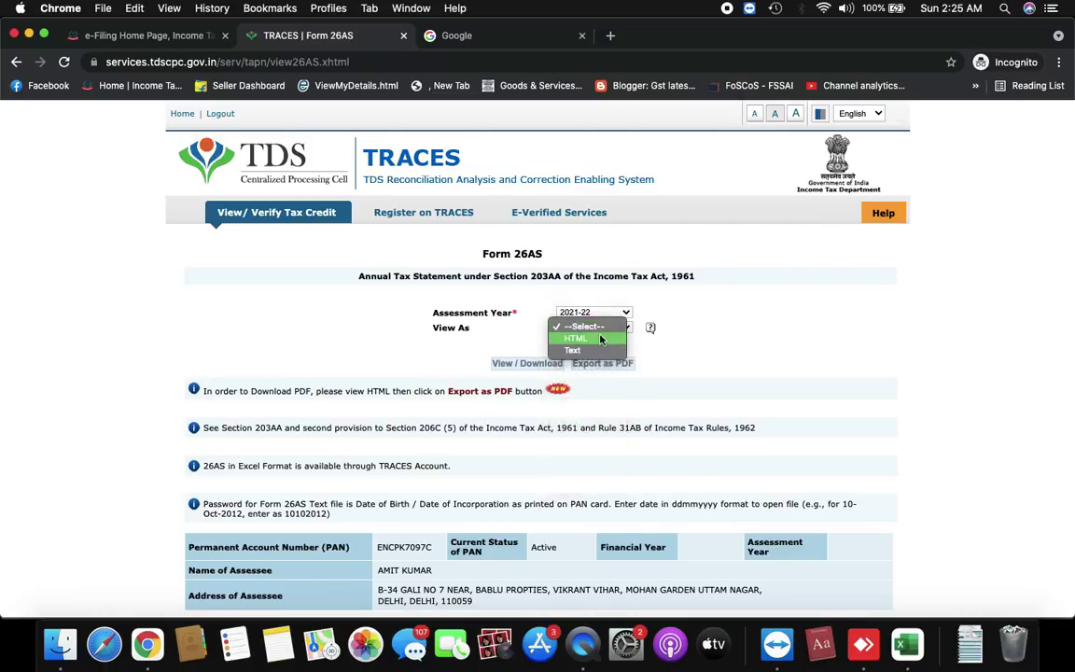
{"action": "left_click", "coordinate": [574, 353]}
{"action": "left_click", "coordinate": [539, 365]}
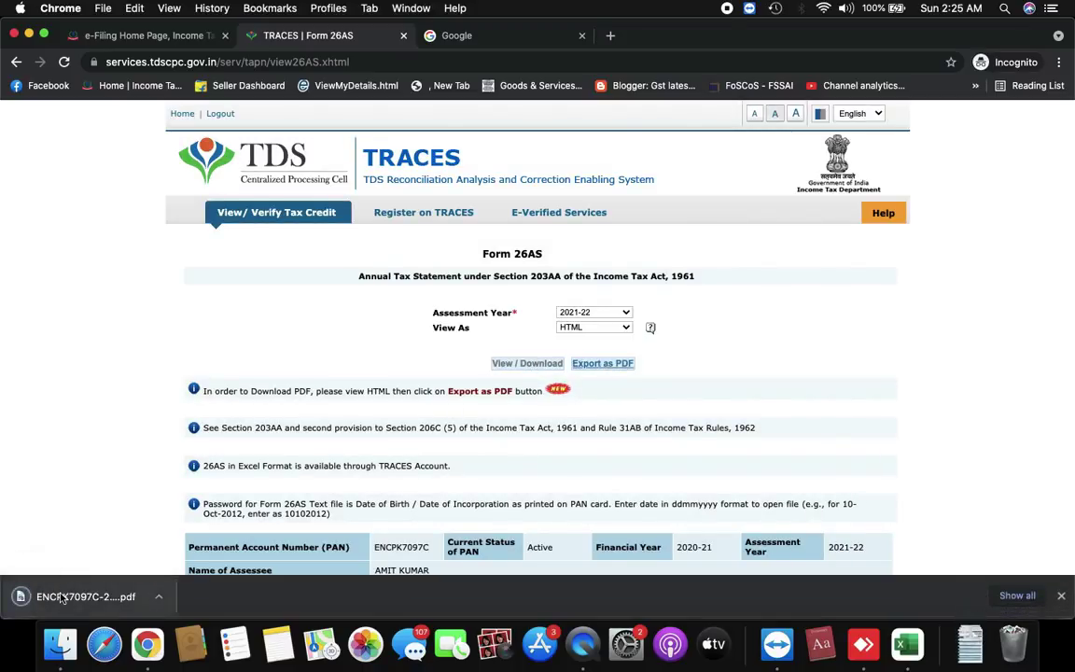
{"action": "left_click", "coordinate": [62, 598]}
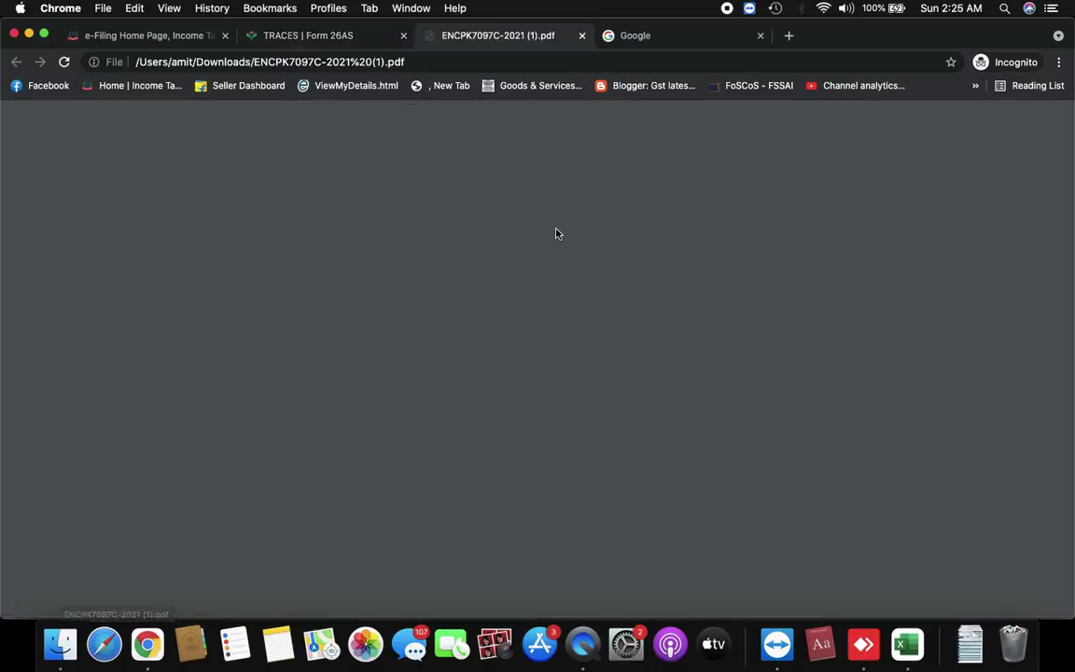
Scroll through the Form 26AS PDF showing 750.00 TDS on 10000.00, then return to the e-Filing tab
{"action": "scroll", "coordinate": [556, 233], "scroll_direction": "down", "scroll_amount": 10}
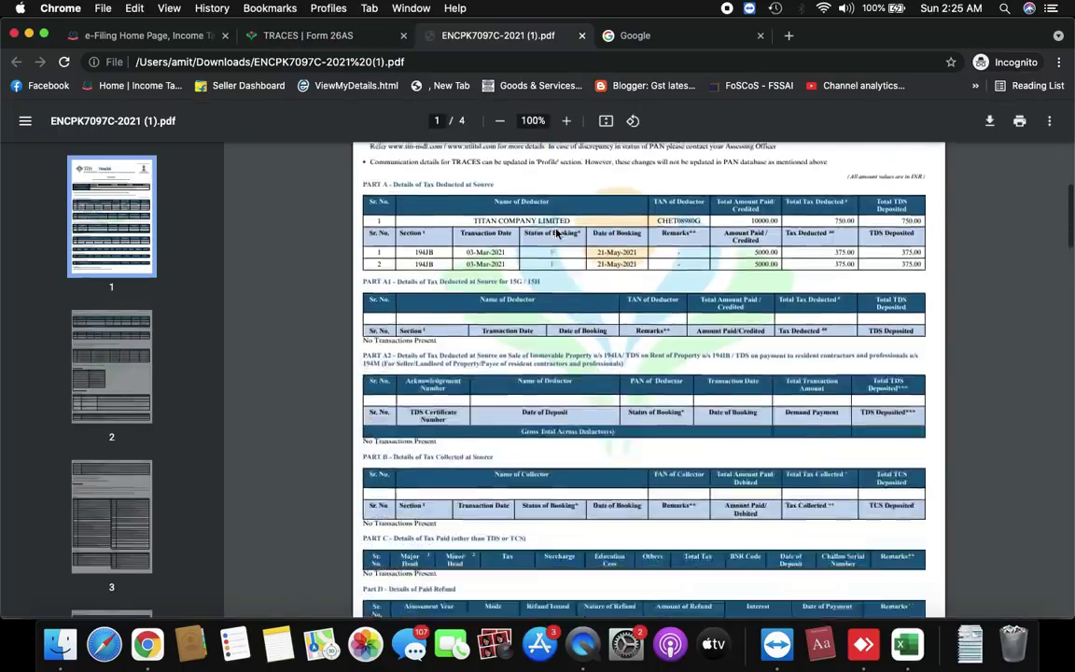
{"action": "scroll", "coordinate": [556, 234], "scroll_direction": "up", "scroll_amount": 10}
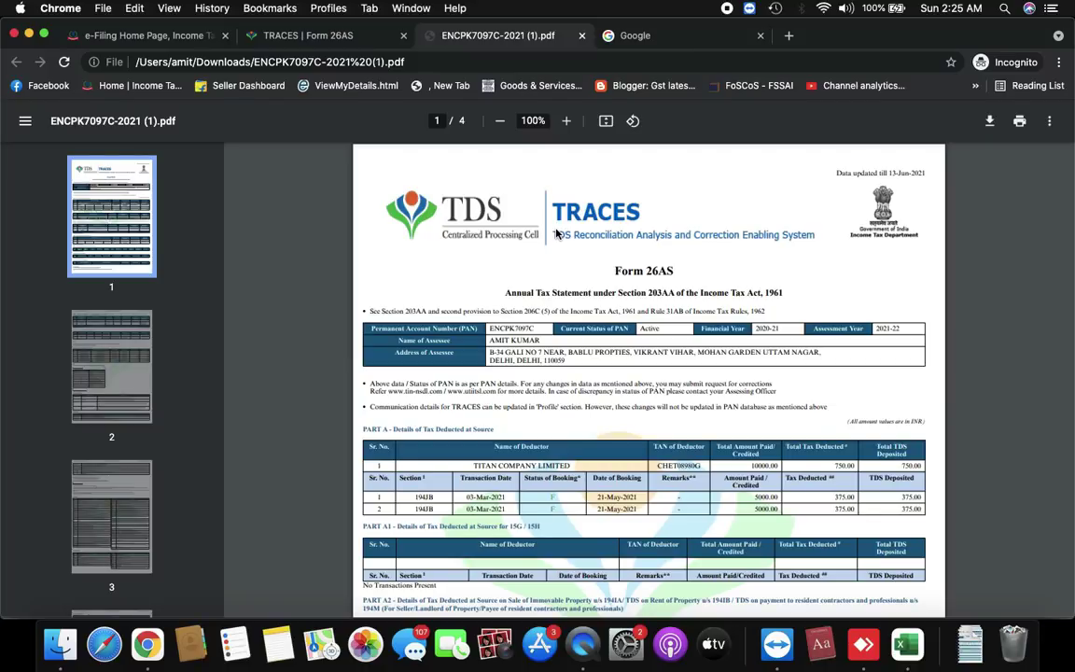
{"action": "left_click", "coordinate": [196, 35]}
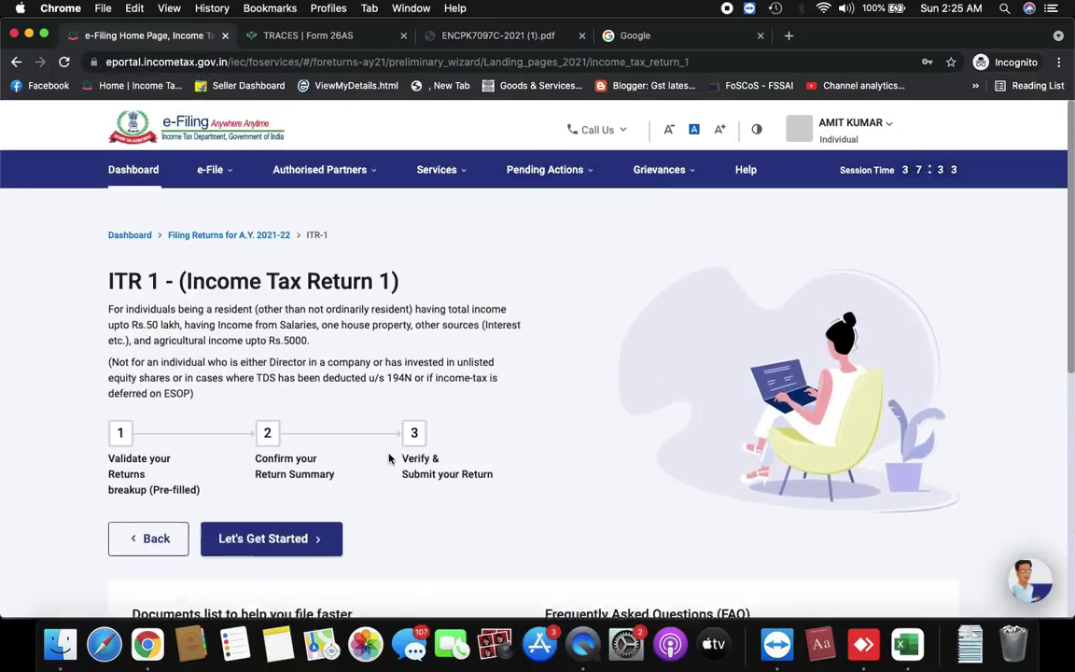
Start the ITR-1 filing, review the section 139(1) conditions, and tick Others as the filing reason
{"action": "left_click", "coordinate": [252, 544]}
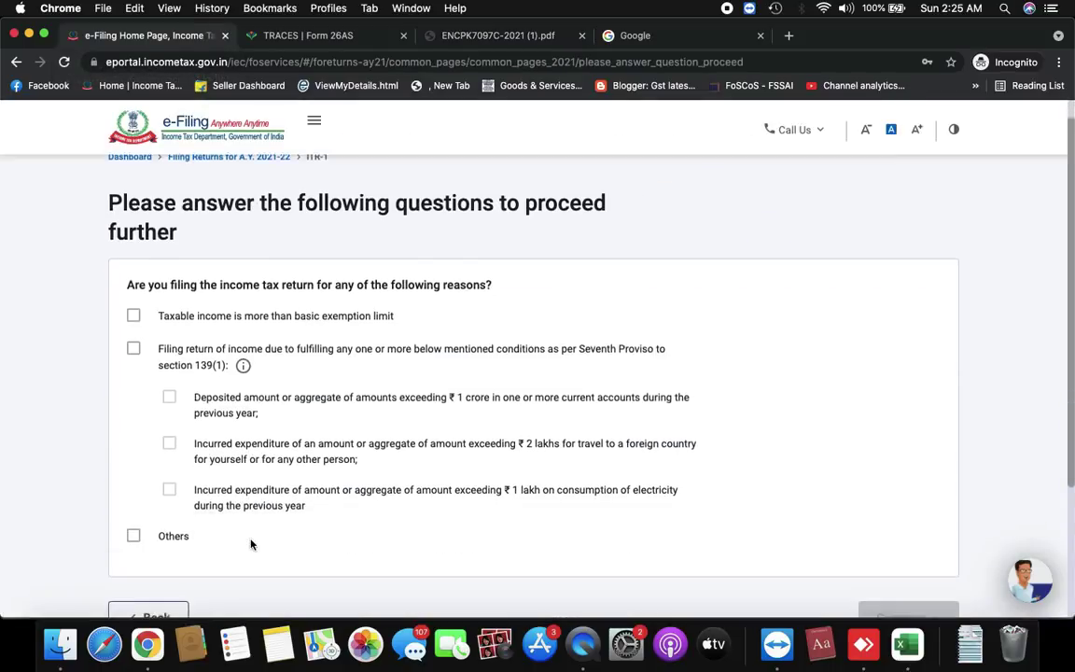
{"action": "scroll", "coordinate": [307, 335], "scroll_direction": "down", "scroll_amount": 2}
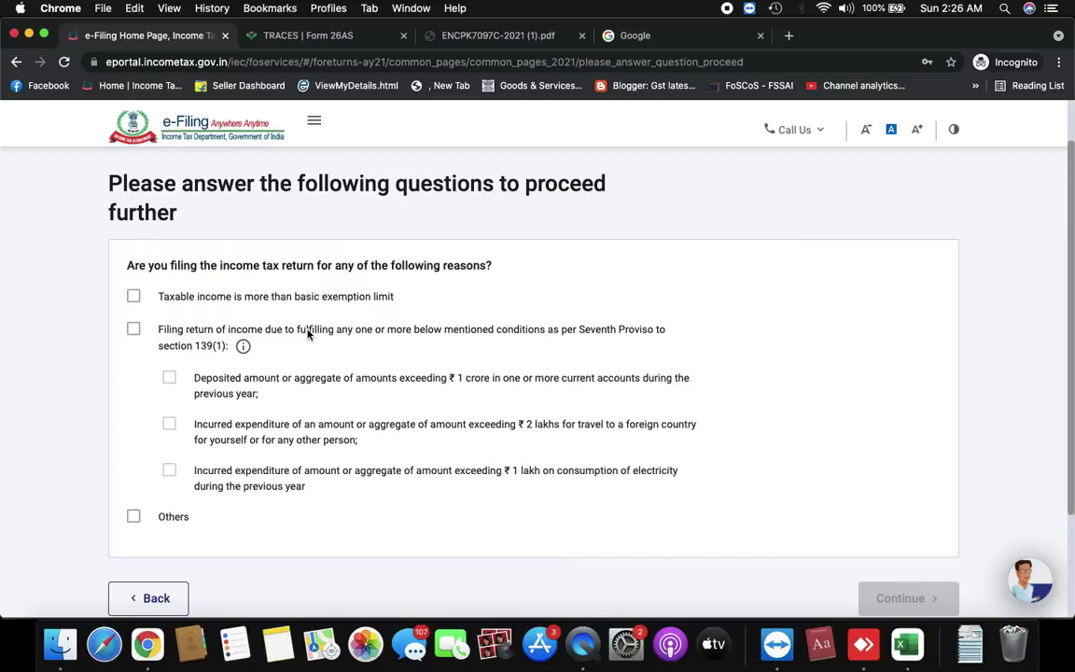
{"action": "left_click_drag", "start_coordinate": [324, 494], "coordinate": [153, 358]}
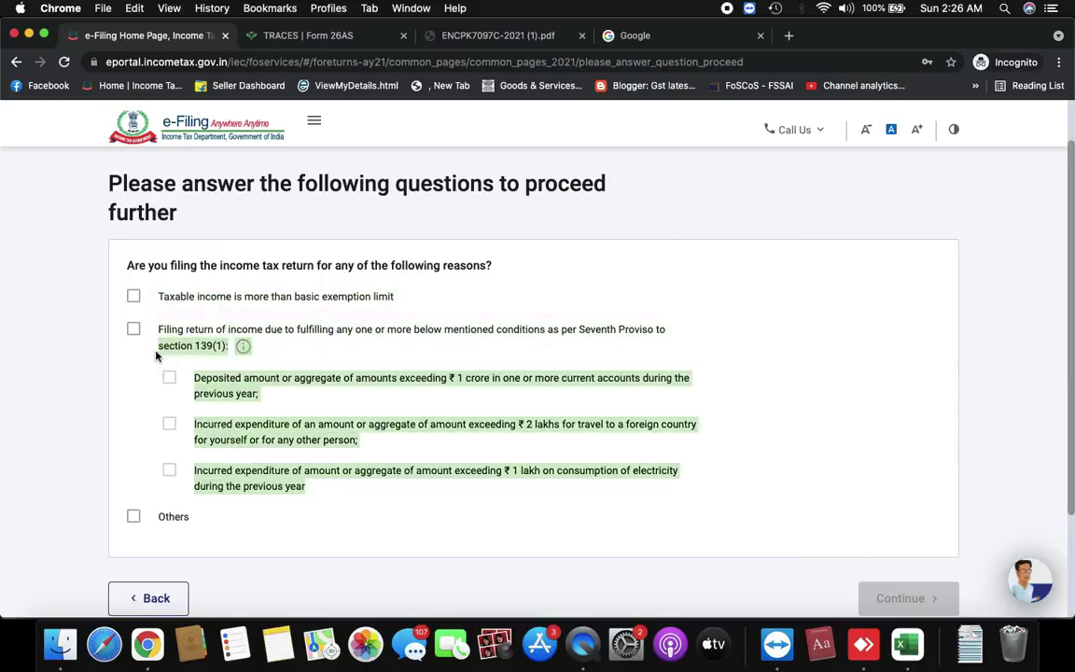
{"action": "scroll", "coordinate": [425, 279], "scroll_direction": "down", "scroll_amount": 1}
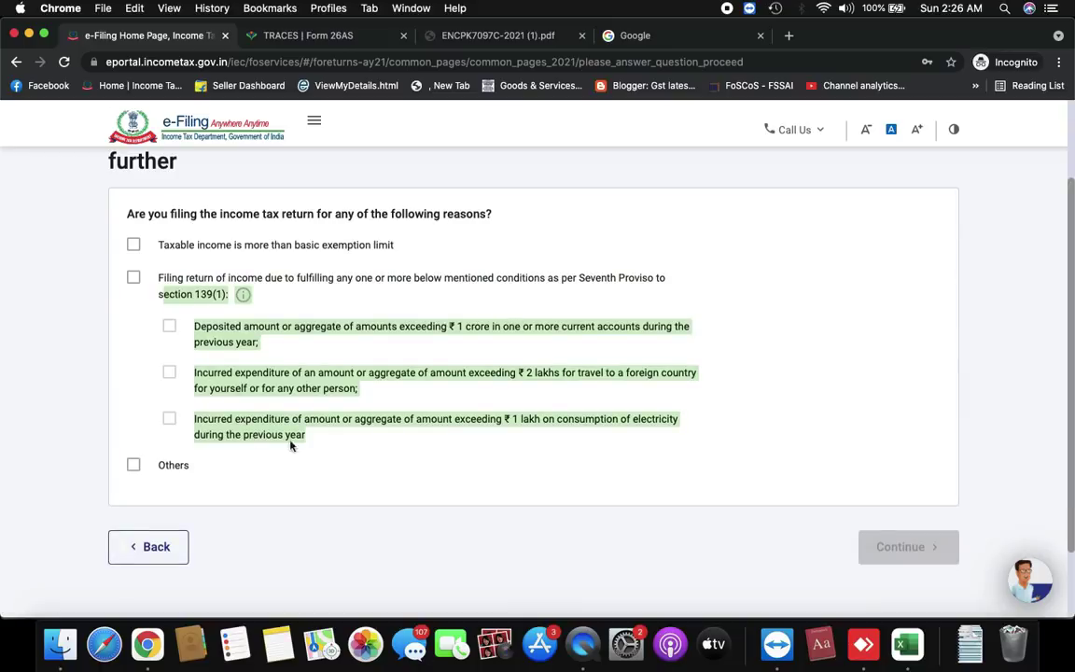
{"action": "left_click", "coordinate": [797, 299]}
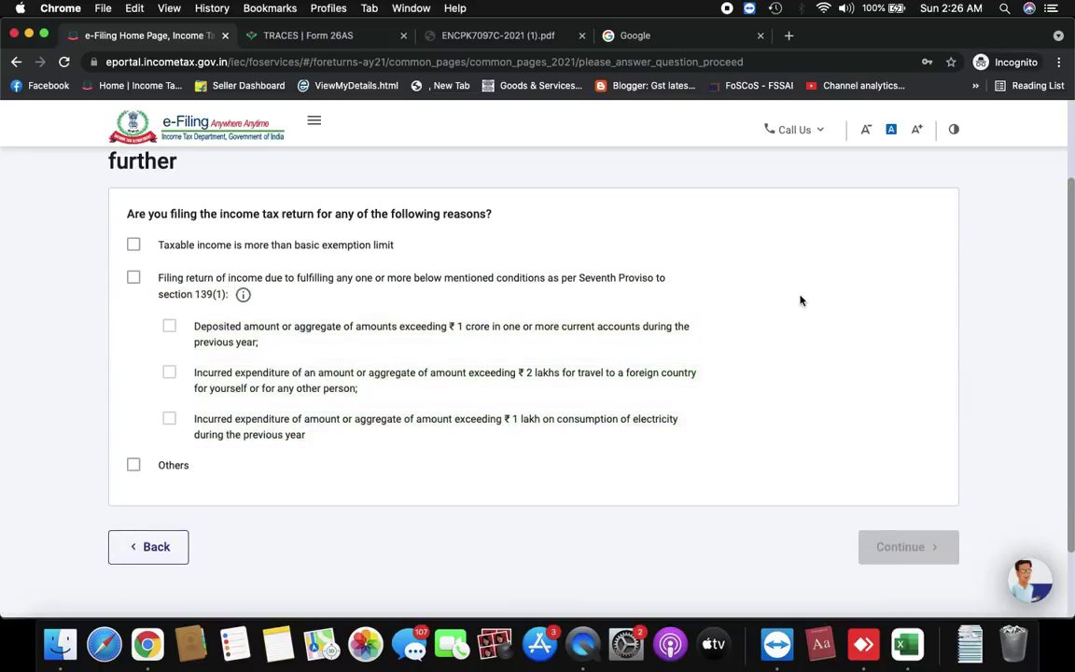
{"action": "left_click", "coordinate": [133, 464]}
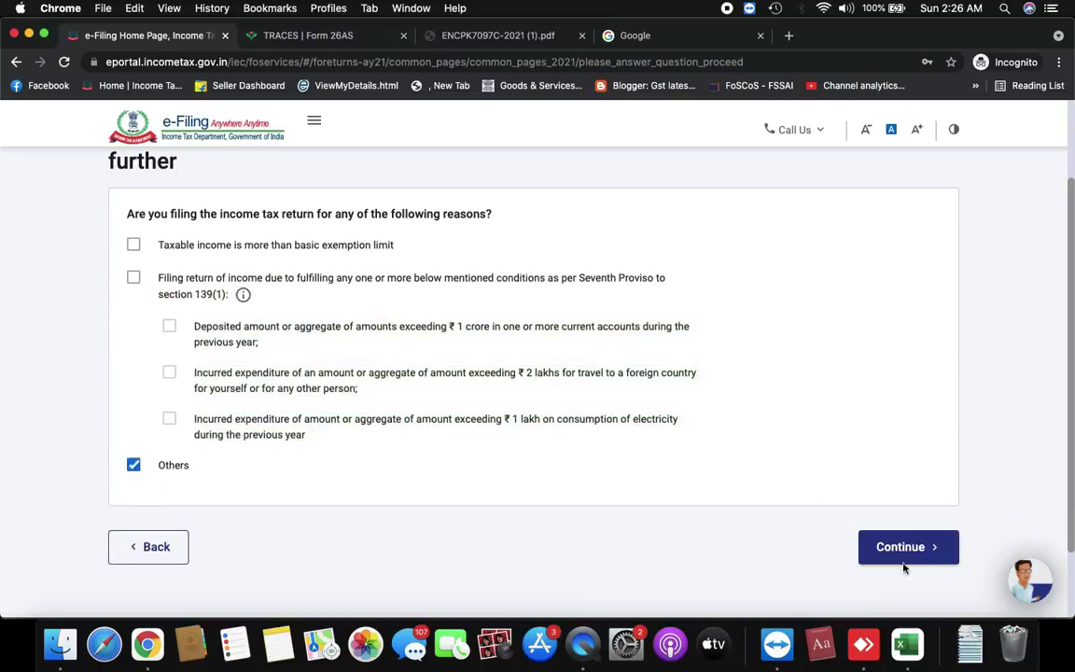
Continue to validation, dismiss the pre-filled return notice, and review the Return Summary sections
{"action": "left_click", "coordinate": [924, 555]}
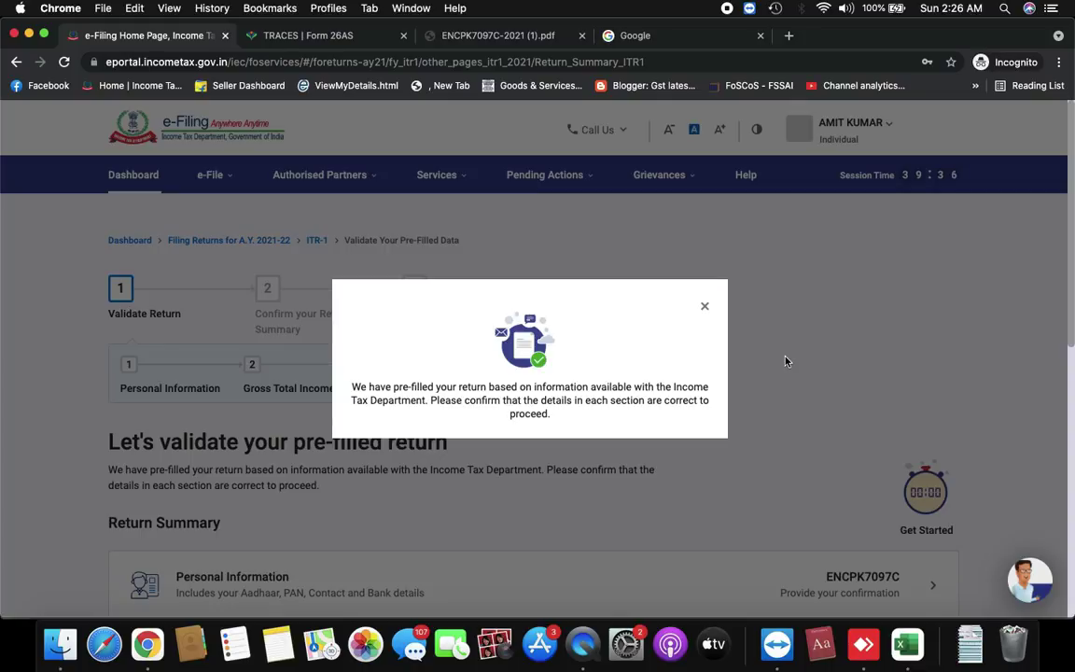
{"action": "left_click", "coordinate": [706, 311]}
{"action": "scroll", "coordinate": [705, 309], "scroll_direction": "down", "scroll_amount": 5}
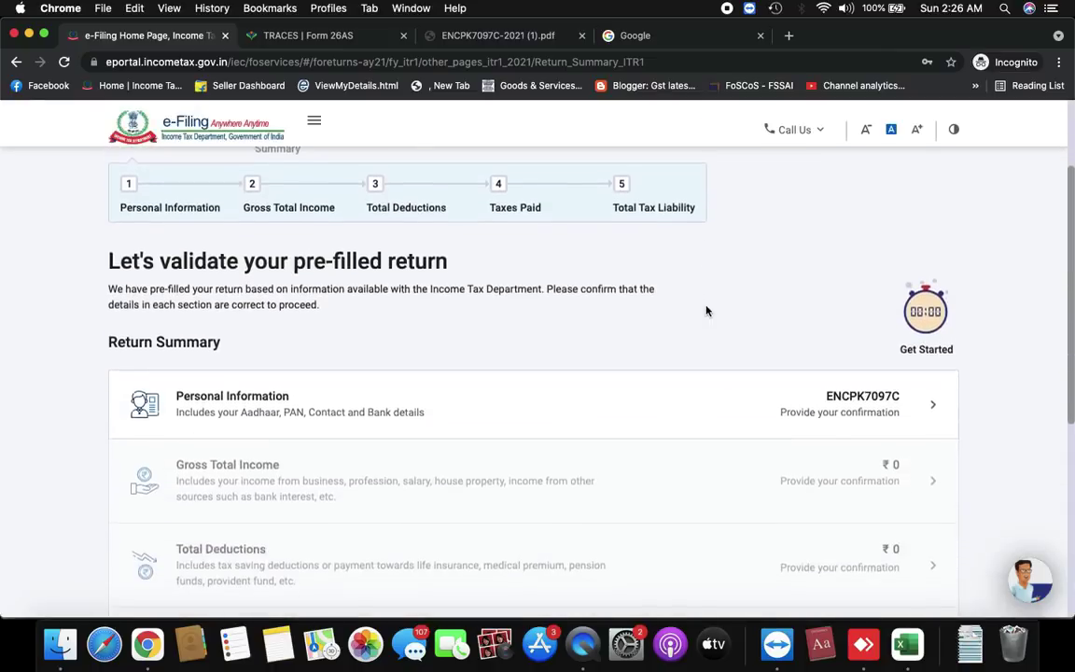
{"action": "scroll", "coordinate": [887, 326], "scroll_direction": "up", "scroll_amount": 1}
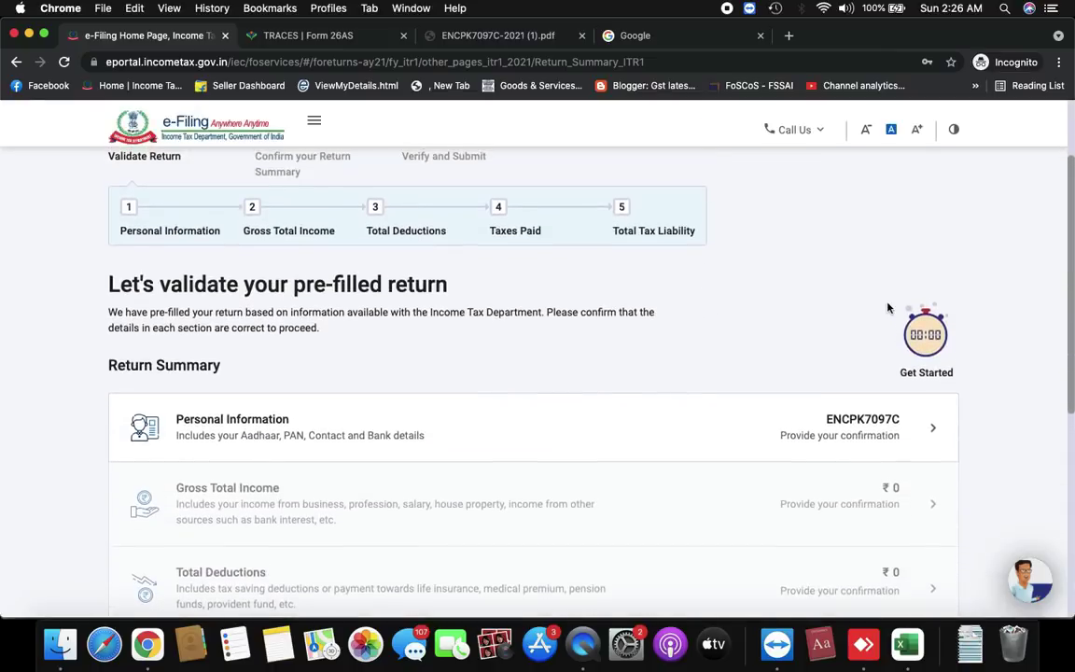
{"action": "scroll", "coordinate": [840, 394], "scroll_direction": "down", "scroll_amount": 4}
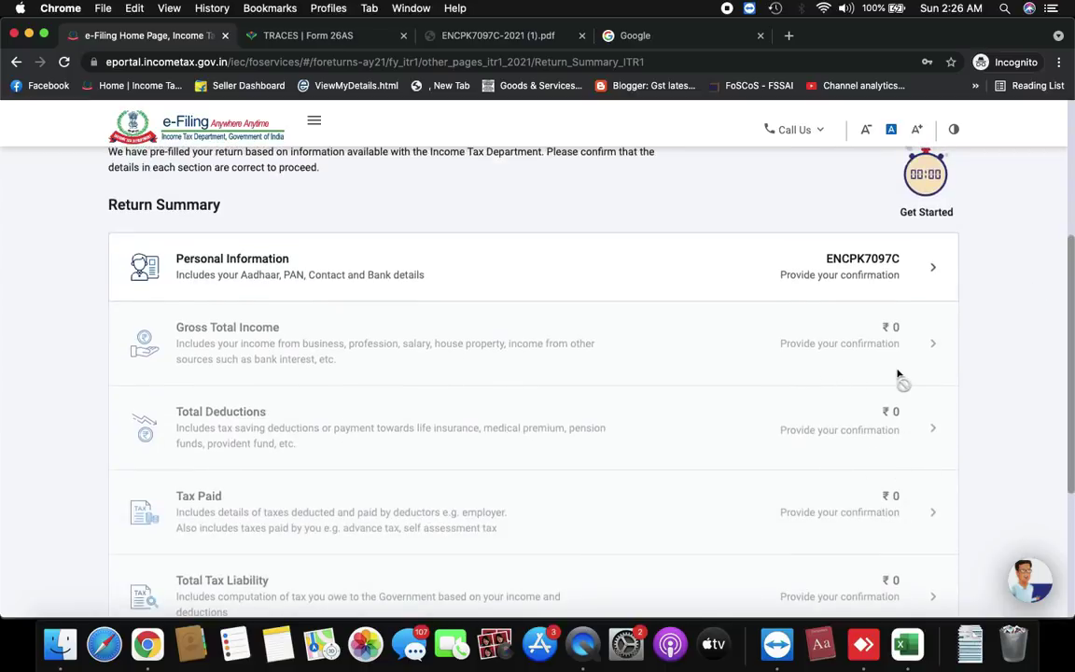
{"action": "scroll", "coordinate": [898, 374], "scroll_direction": "up", "scroll_amount": 7}
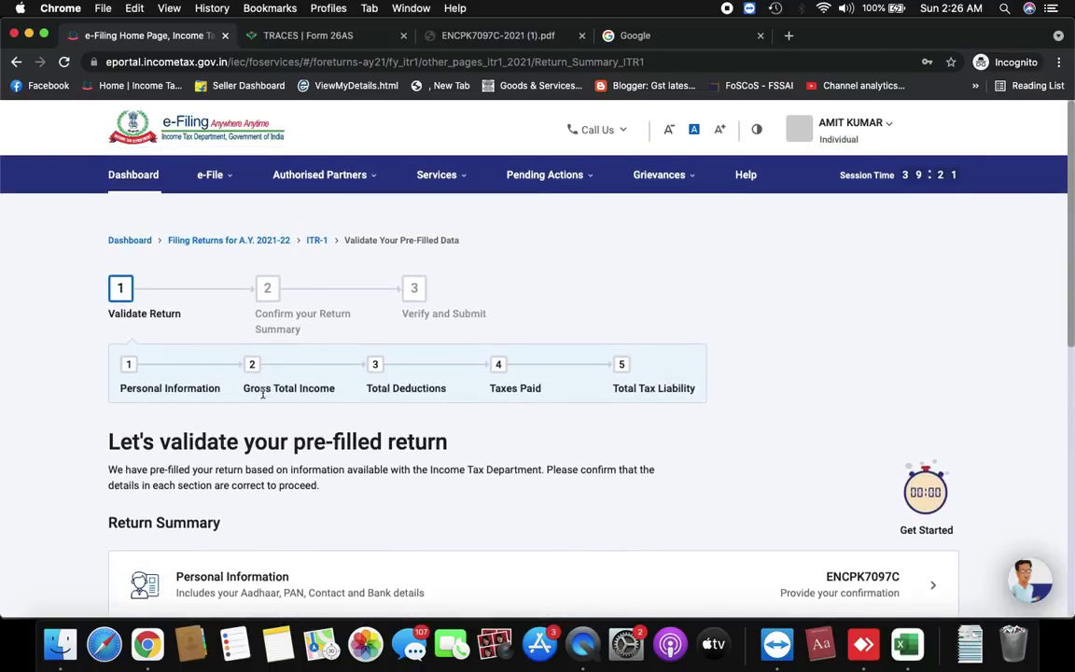
{"action": "scroll", "coordinate": [602, 370], "scroll_direction": "down", "scroll_amount": 4}
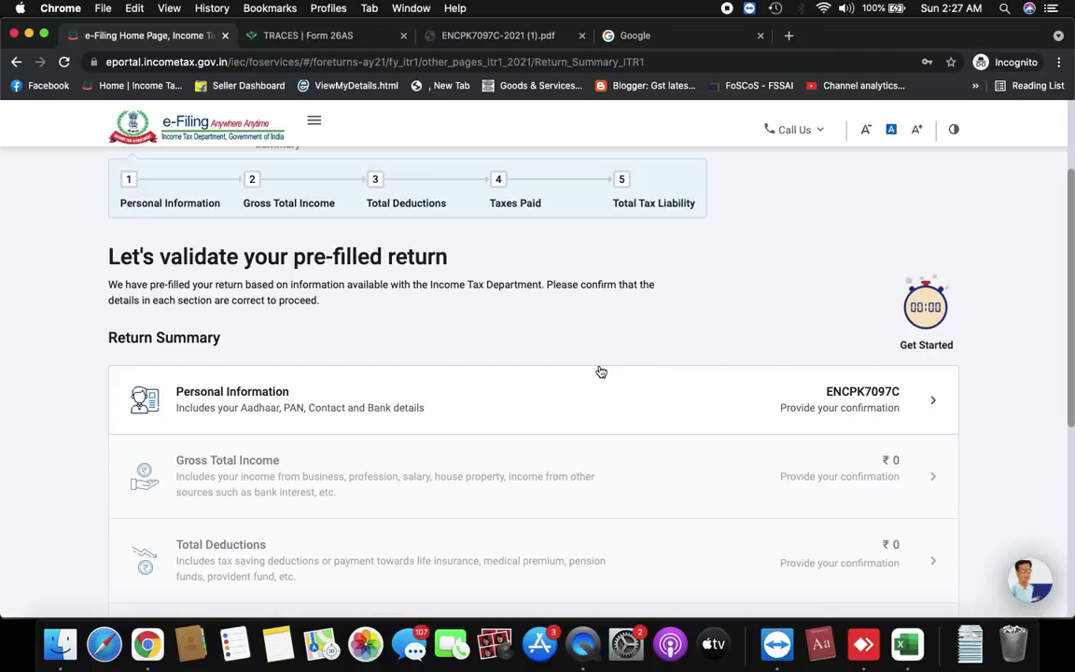
{"action": "scroll", "coordinate": [602, 370], "scroll_direction": "down", "scroll_amount": 2}
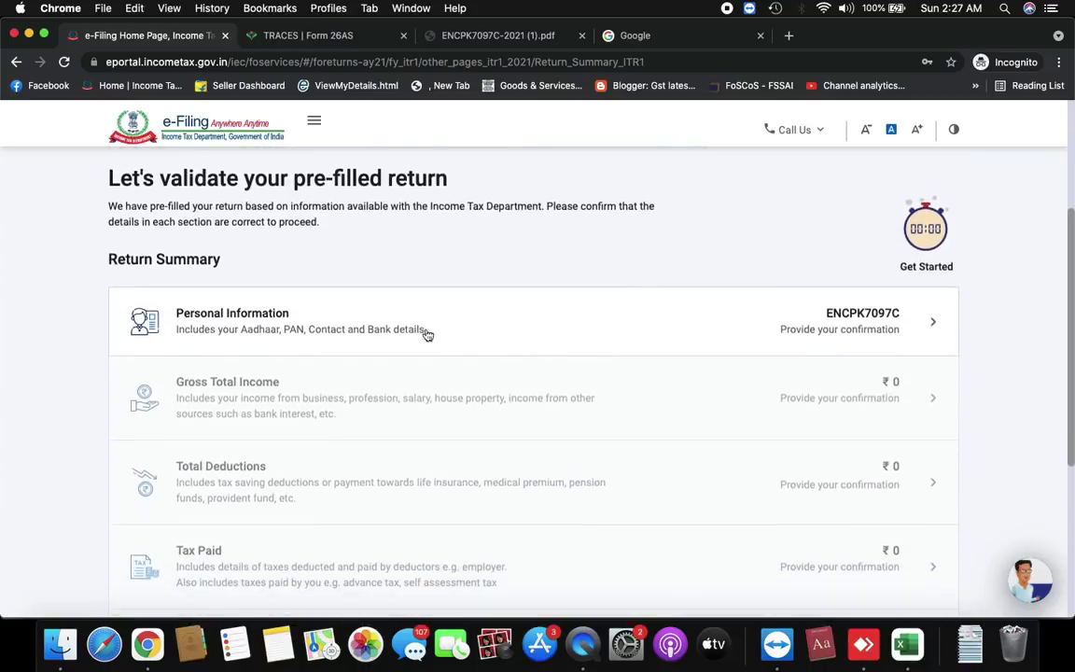
Open the Personal Information section of the Return Summary for confirmation
{"action": "left_click", "coordinate": [844, 328]}
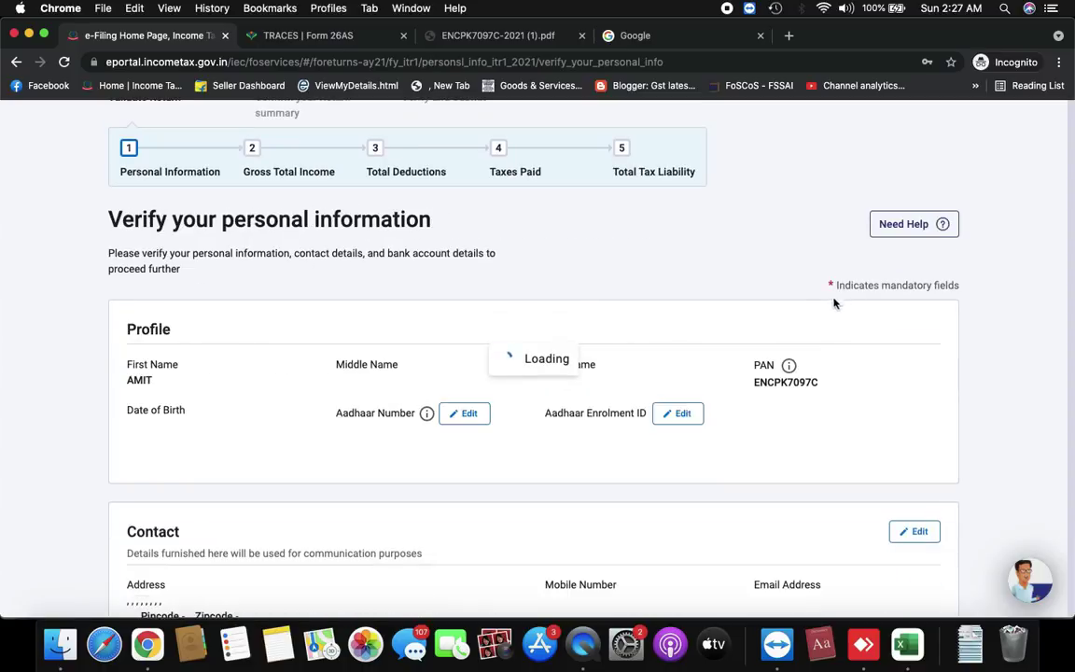
{"action": "scroll", "coordinate": [823, 324], "scroll_direction": "down", "scroll_amount": 6}
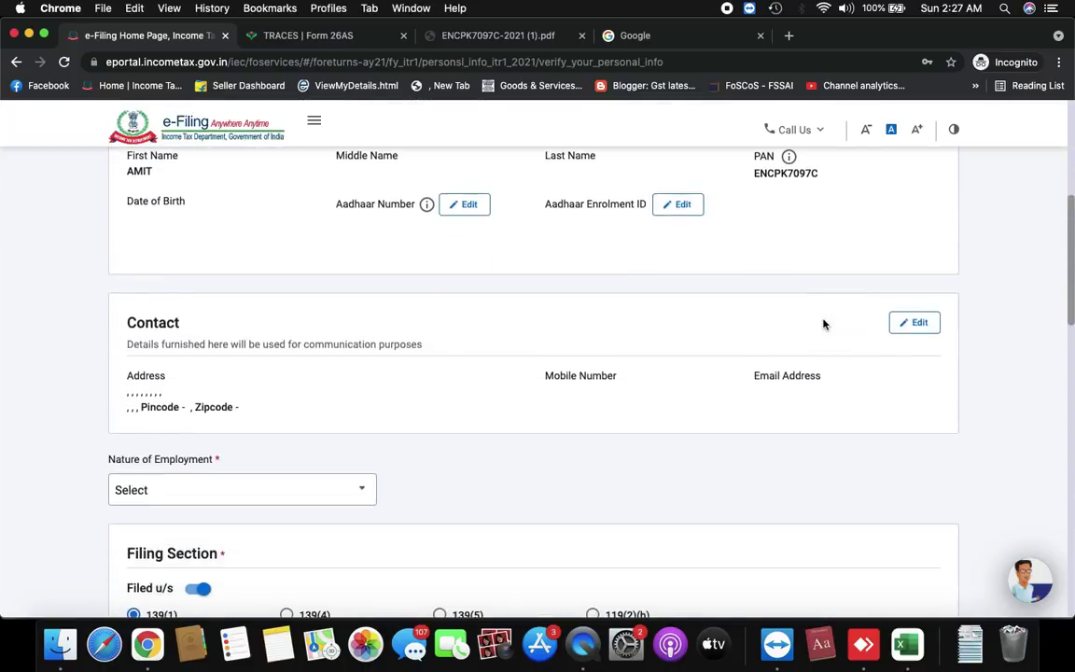
{"action": "scroll", "coordinate": [393, 387], "scroll_direction": "down", "scroll_amount": 12}
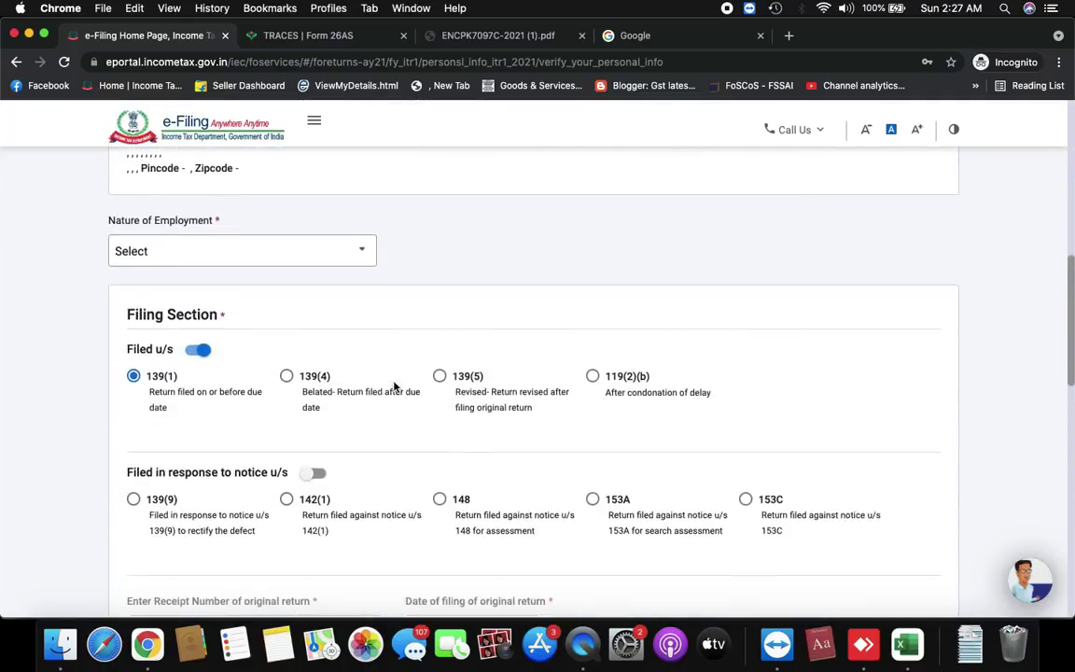
{"action": "scroll", "coordinate": [394, 386], "scroll_direction": "up", "scroll_amount": 9}
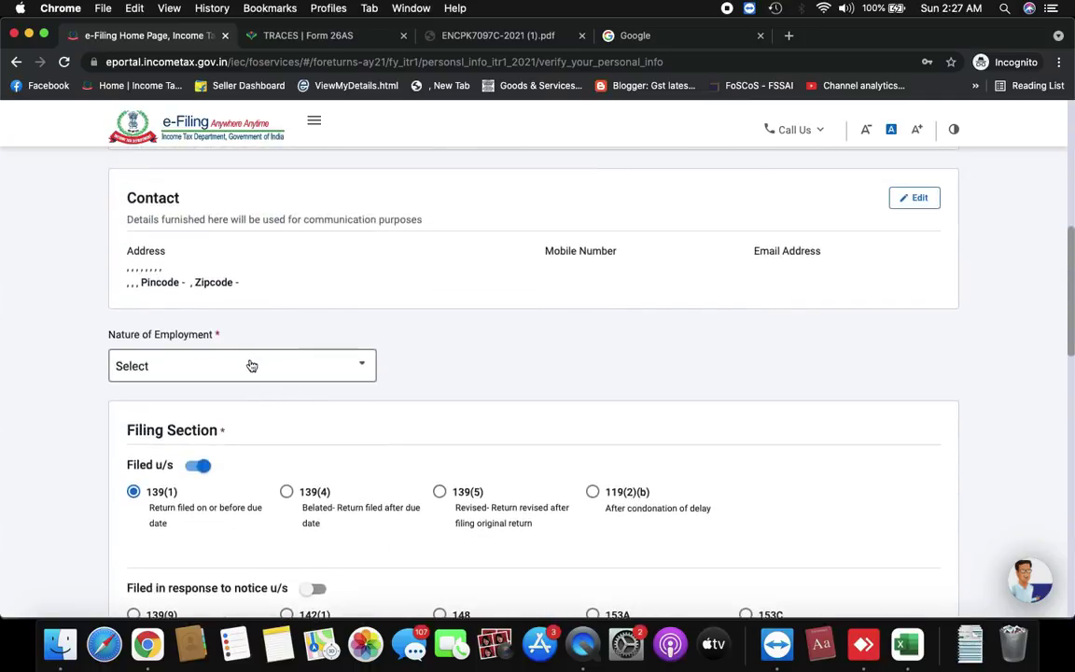
Set Nature of Employment to Others and move down to the 115BAC new-regime question
{"action": "left_click", "coordinate": [246, 365]}
{"action": "scroll", "coordinate": [211, 501], "scroll_direction": "down", "scroll_amount": 1}
{"action": "scroll", "coordinate": [211, 502], "scroll_direction": "up", "scroll_amount": 1}
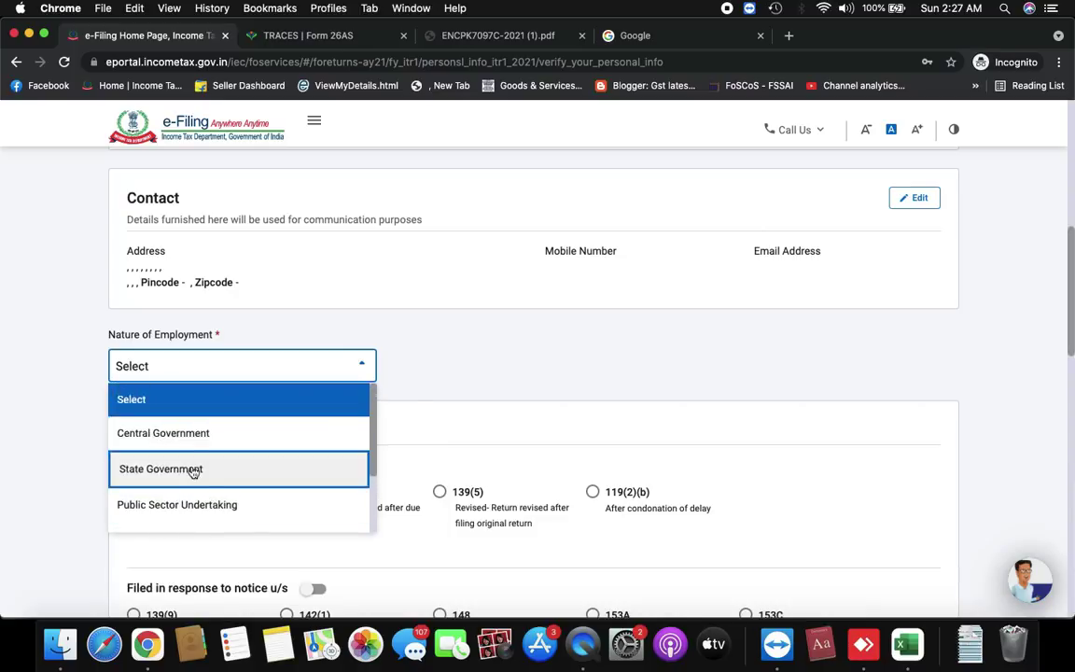
{"action": "scroll", "coordinate": [191, 500], "scroll_direction": "down", "scroll_amount": 1}
{"action": "scroll", "coordinate": [190, 499], "scroll_direction": "down", "scroll_amount": 1}
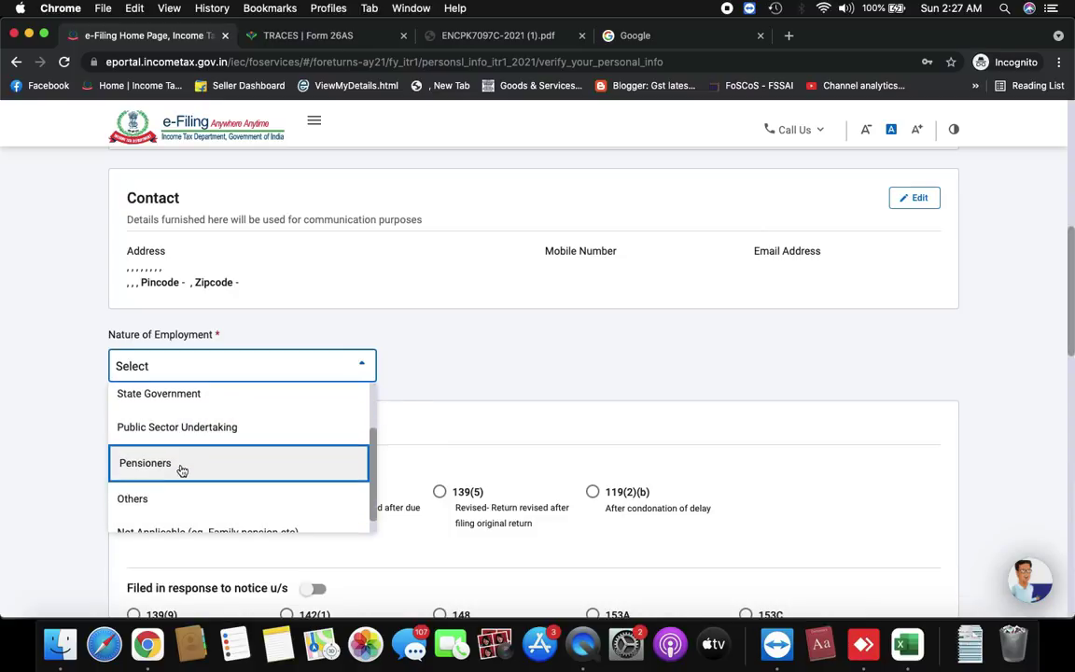
{"action": "scroll", "coordinate": [182, 470], "scroll_direction": "down", "scroll_amount": 1}
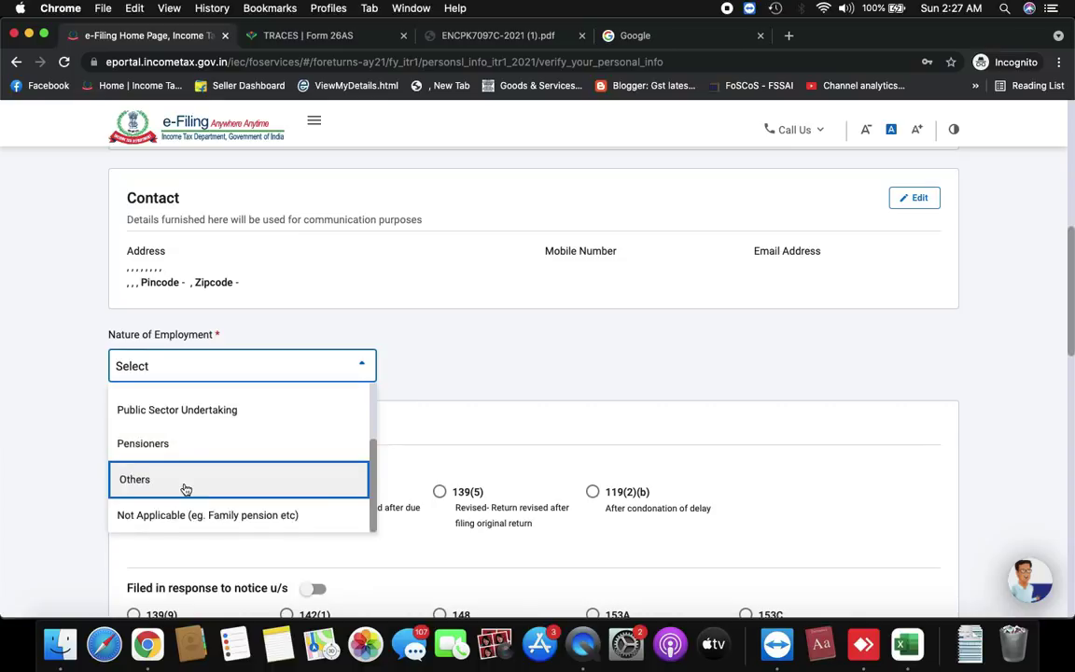
{"action": "left_click", "coordinate": [185, 488]}
{"action": "scroll", "coordinate": [208, 255], "scroll_direction": "down", "scroll_amount": 5}
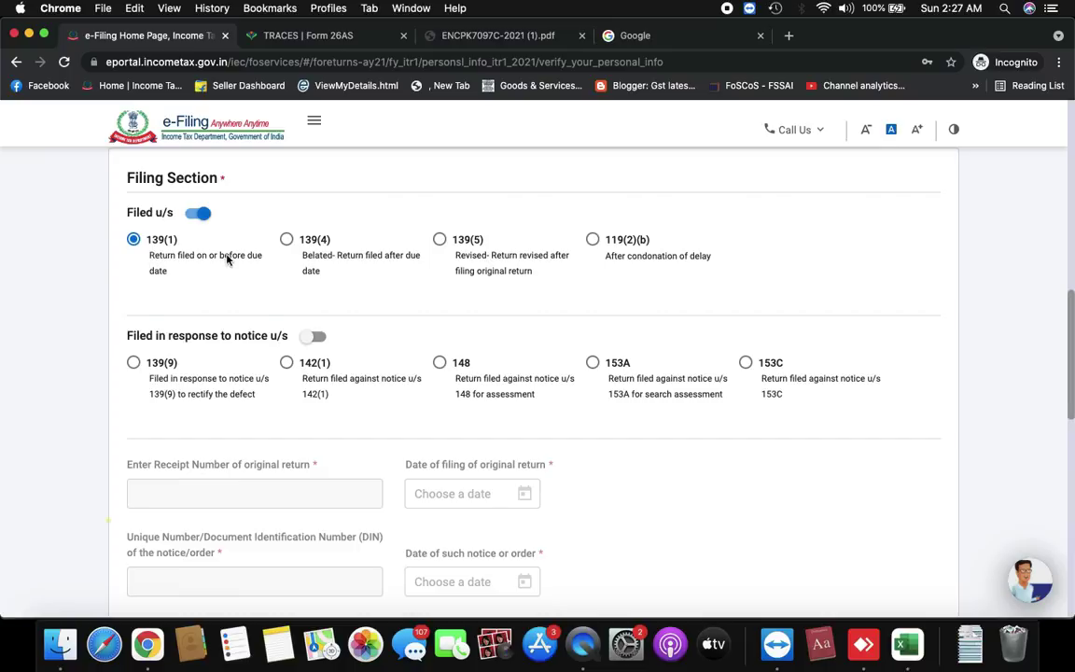
{"action": "scroll", "coordinate": [227, 259], "scroll_direction": "down", "scroll_amount": 3}
{"action": "scroll", "coordinate": [227, 259], "scroll_direction": "down", "scroll_amount": 5}
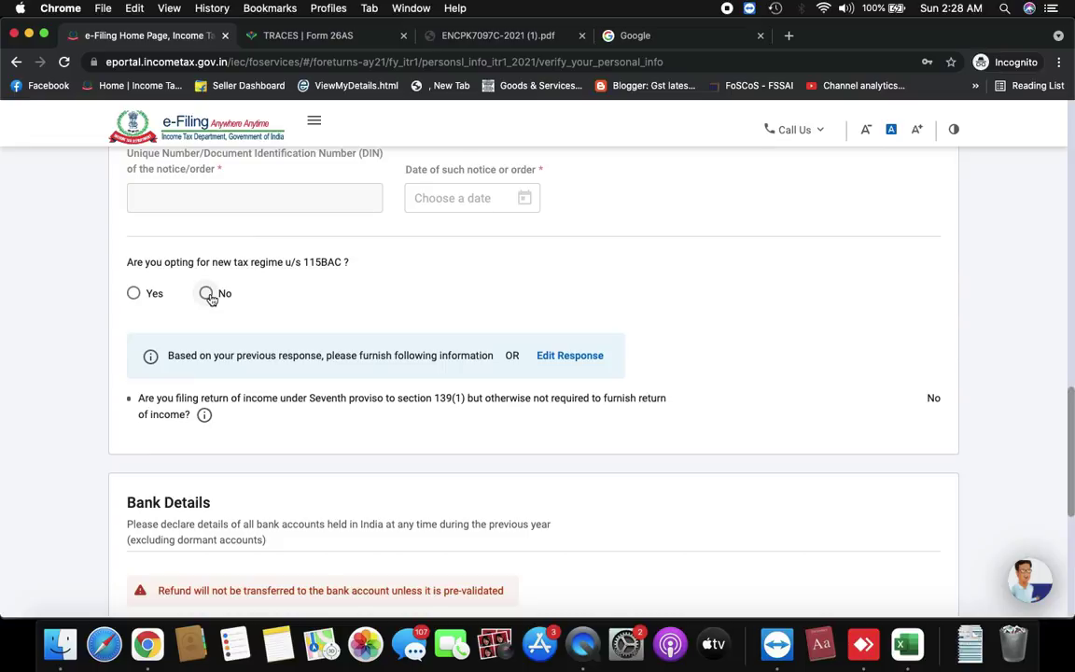
Search the web and open the Income Tax Department's Income and Tax Calculator
{"action": "left_click", "coordinate": [315, 37]}
{"action": "key", "text": "ctrl+shift+Tab"}
{"action": "left_click", "coordinate": [345, 38]}
{"action": "key", "text": "super+bracketleft"}
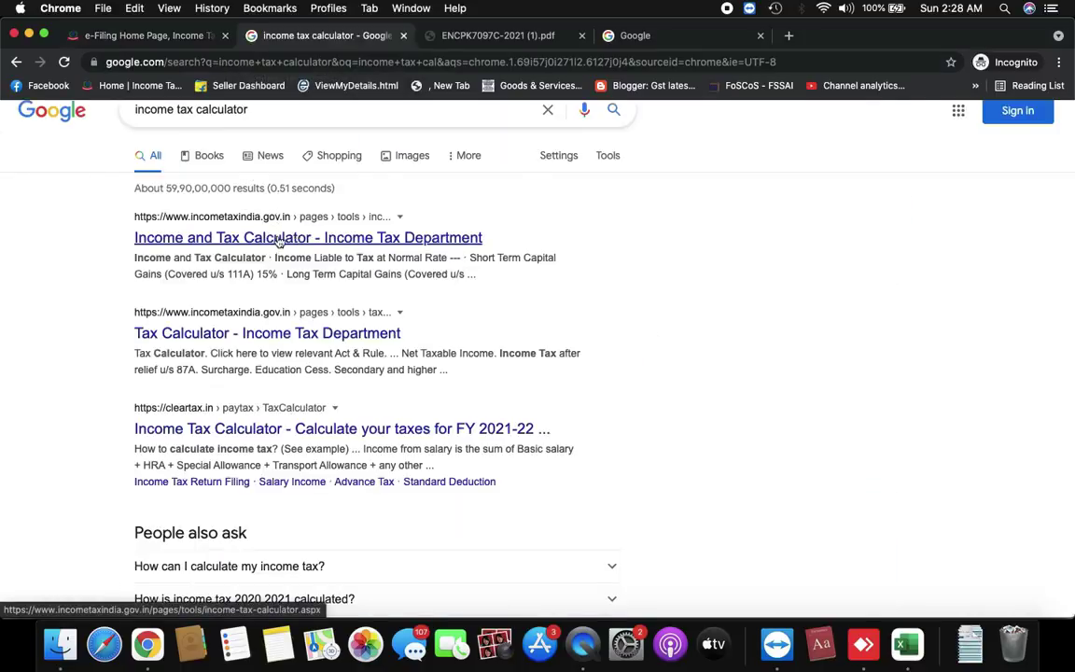
{"action": "left_click", "coordinate": [277, 238]}
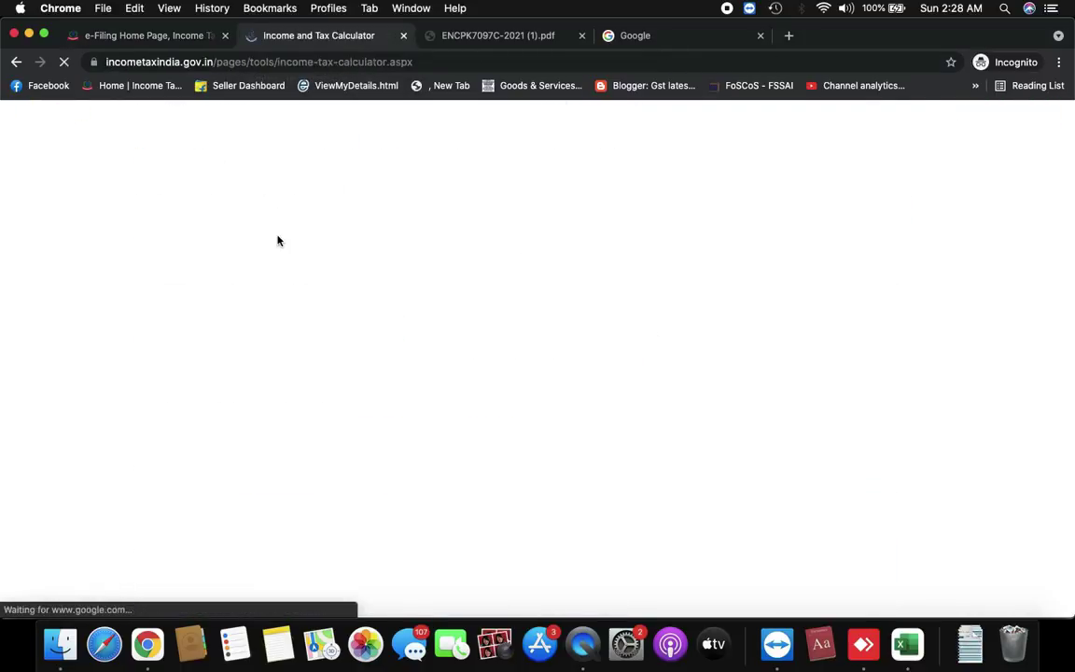
{"action": "scroll", "coordinate": [567, 390], "scroll_direction": "down", "scroll_amount": 3}
{"action": "scroll", "coordinate": [566, 390], "scroll_direction": "up", "scroll_amount": 3}
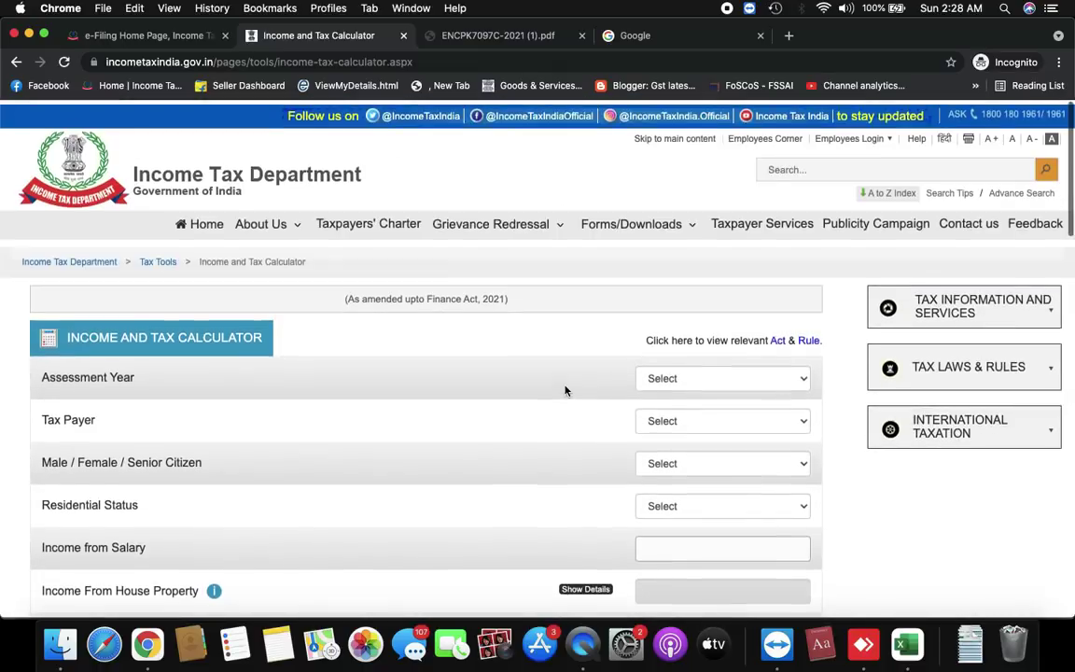
{"action": "left_click", "coordinate": [385, 61]}
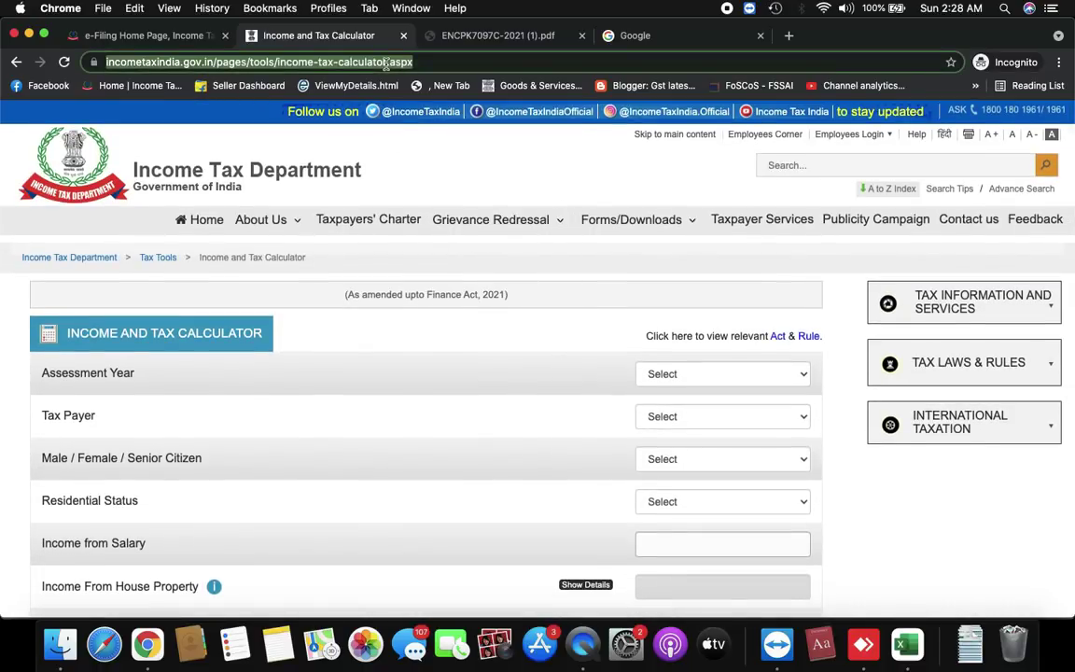
{"action": "scroll", "coordinate": [499, 409], "scroll_direction": "down", "scroll_amount": 1}
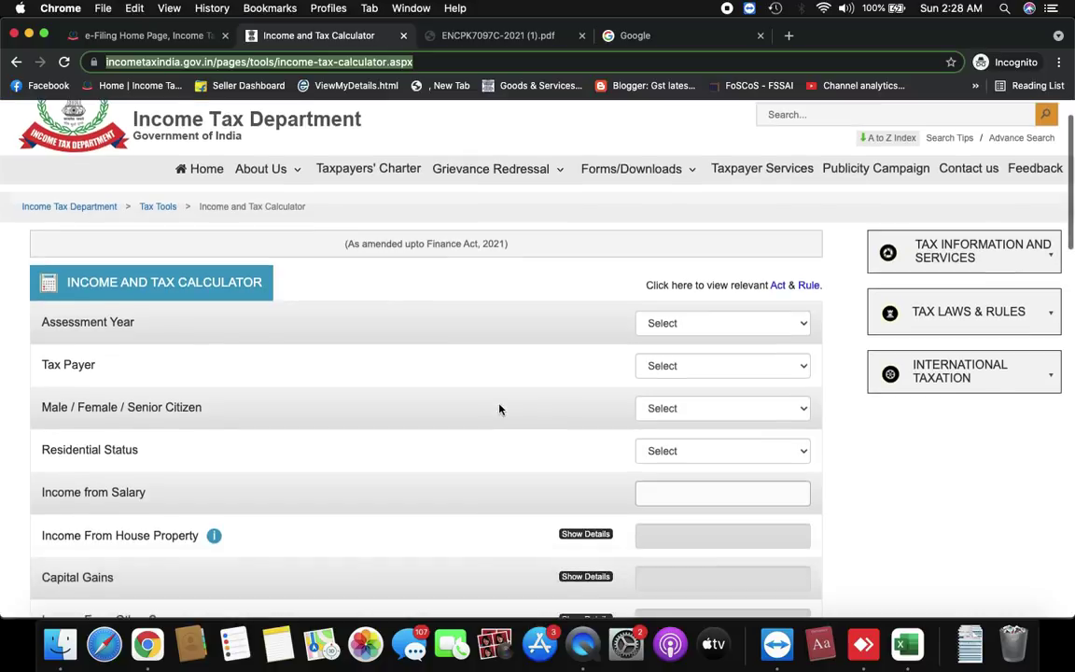
Calculate tax for Assessment Year 2021-22 as an Individual, then return to the e-Filing tab
{"action": "left_click", "coordinate": [720, 327]}
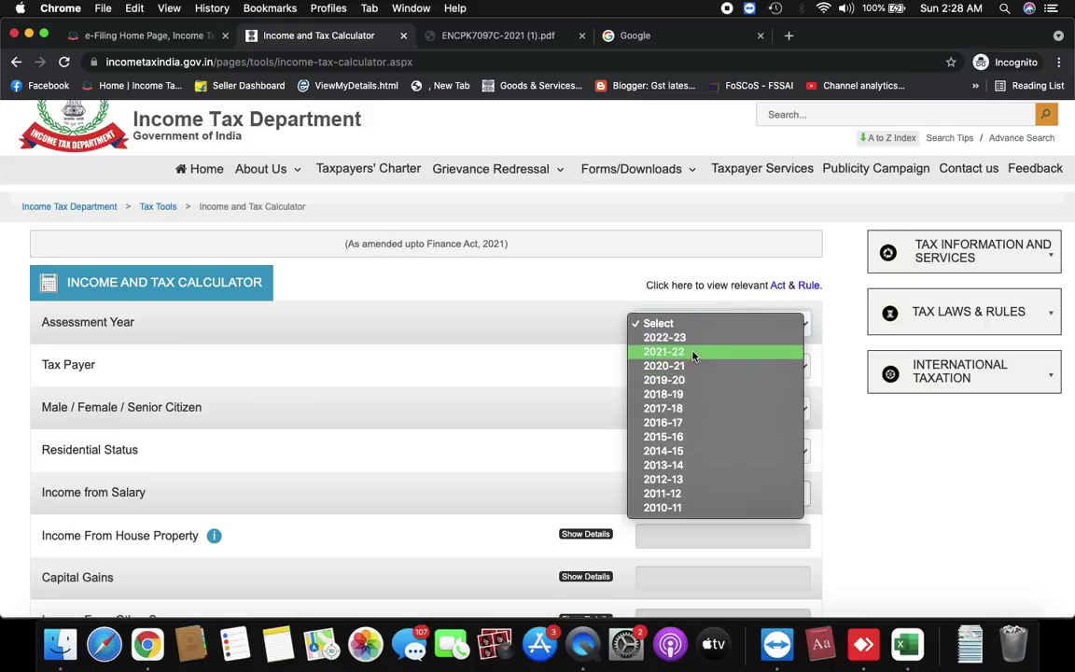
{"action": "left_click", "coordinate": [692, 352]}
{"action": "left_click", "coordinate": [684, 365]}
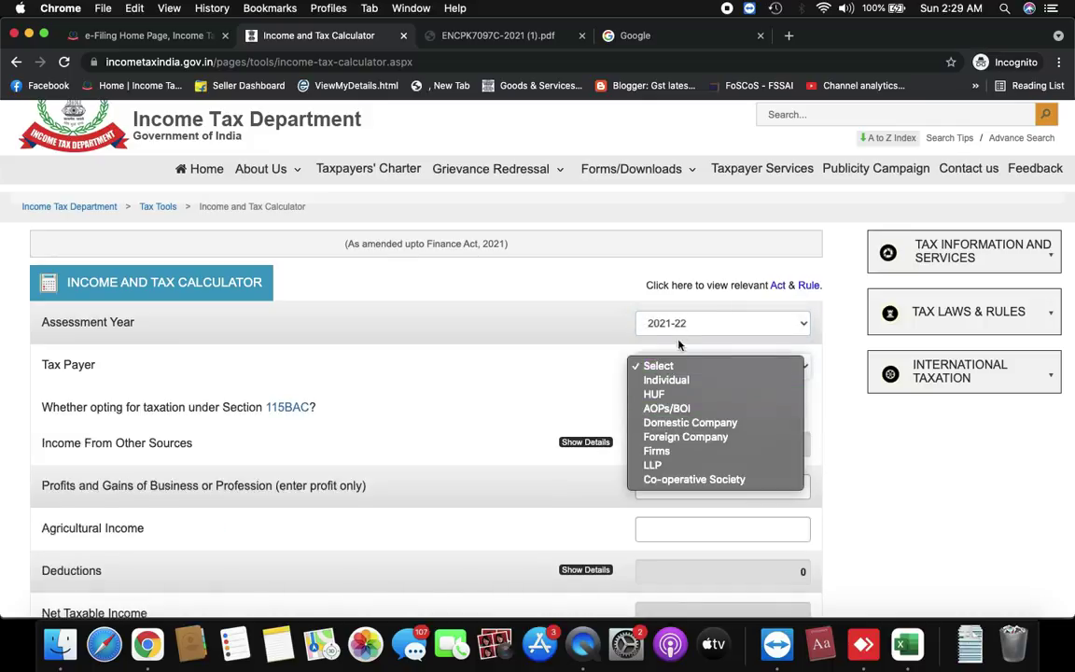
{"action": "left_click", "coordinate": [670, 379]}
{"action": "scroll", "coordinate": [676, 448], "scroll_direction": "down", "scroll_amount": 15}
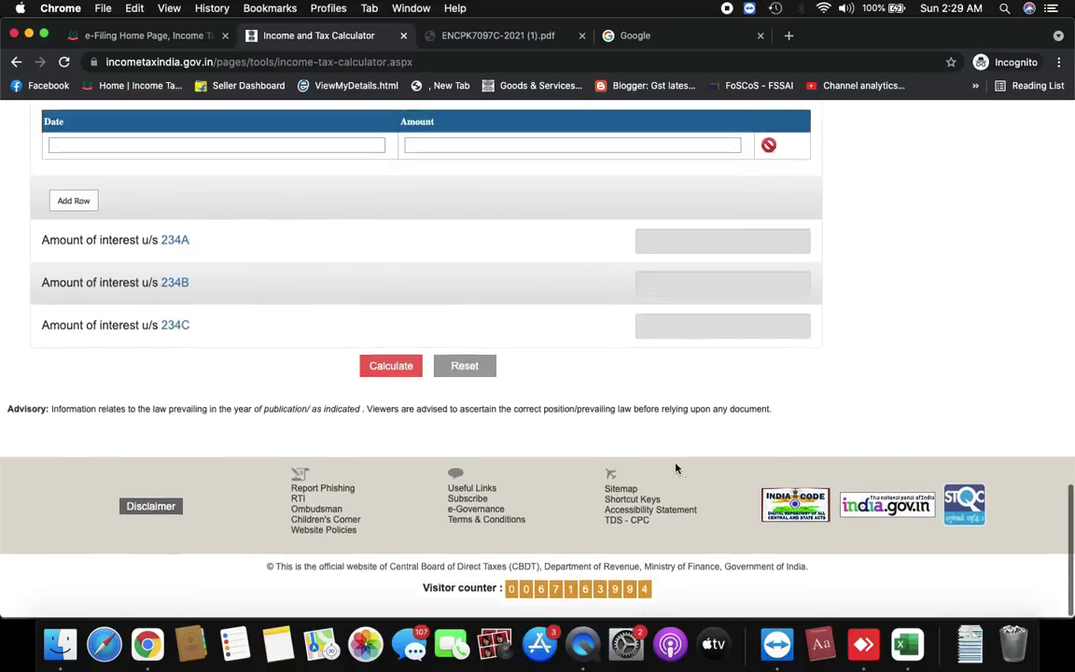
{"action": "scroll", "coordinate": [675, 469], "scroll_direction": "up", "scroll_amount": 3}
{"action": "scroll", "coordinate": [672, 360], "scroll_direction": "up", "scroll_amount": 1}
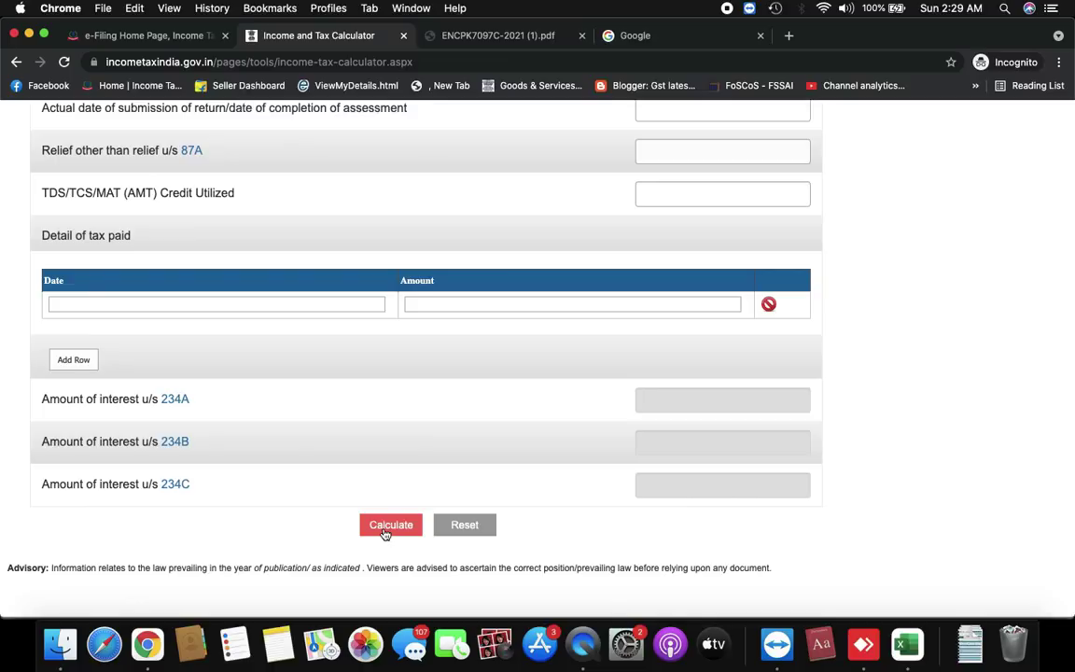
{"action": "left_click", "coordinate": [387, 526]}
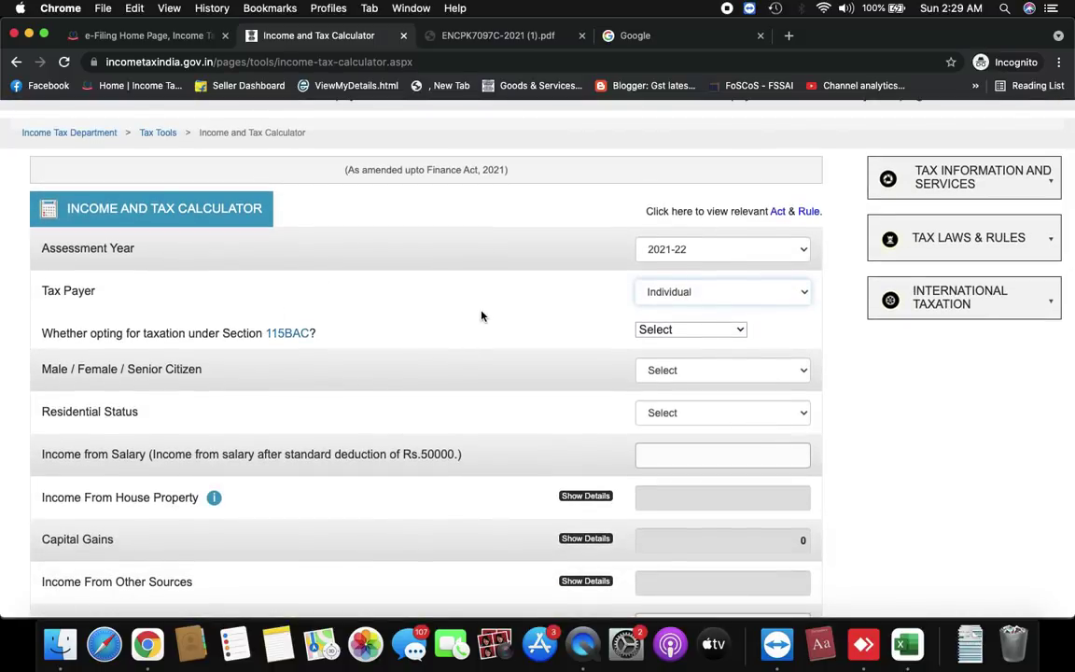
{"action": "left_click", "coordinate": [177, 35]}
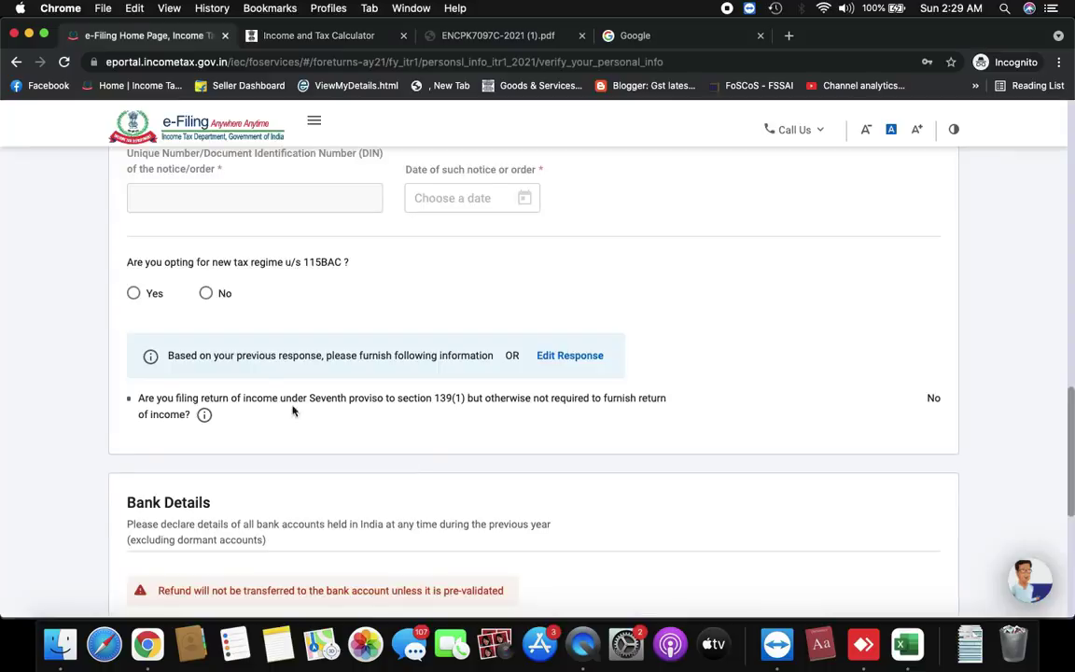
Answer No to the 115BAC new regime, nominate the second bank account for refund, and confirm
{"action": "left_click", "coordinate": [206, 295]}
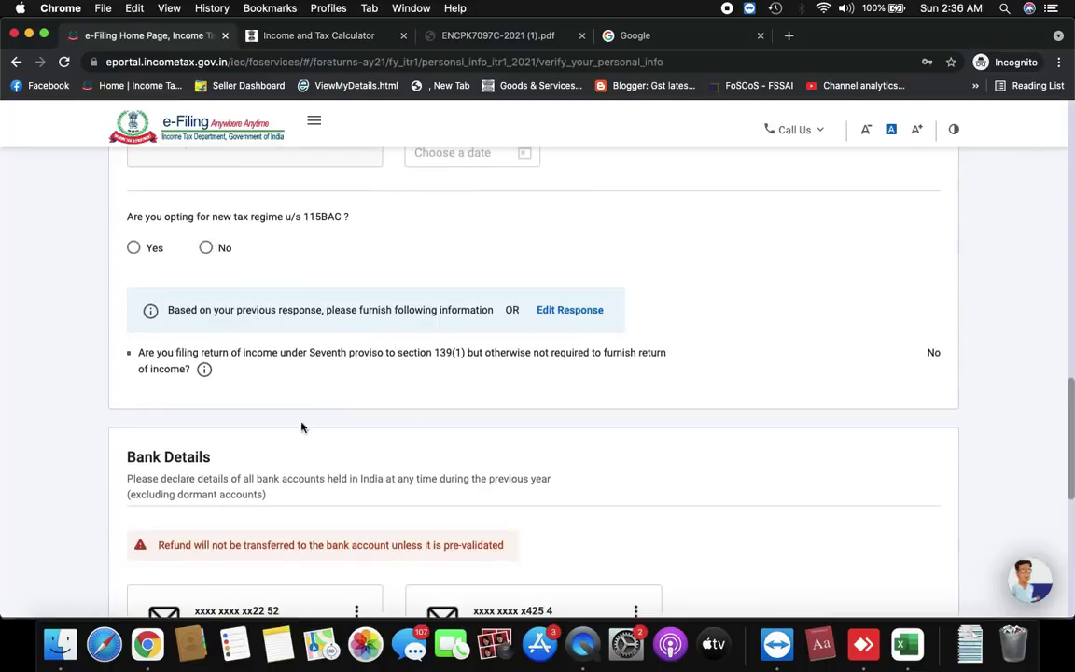
{"action": "scroll", "coordinate": [341, 377], "scroll_direction": "down", "scroll_amount": 5}
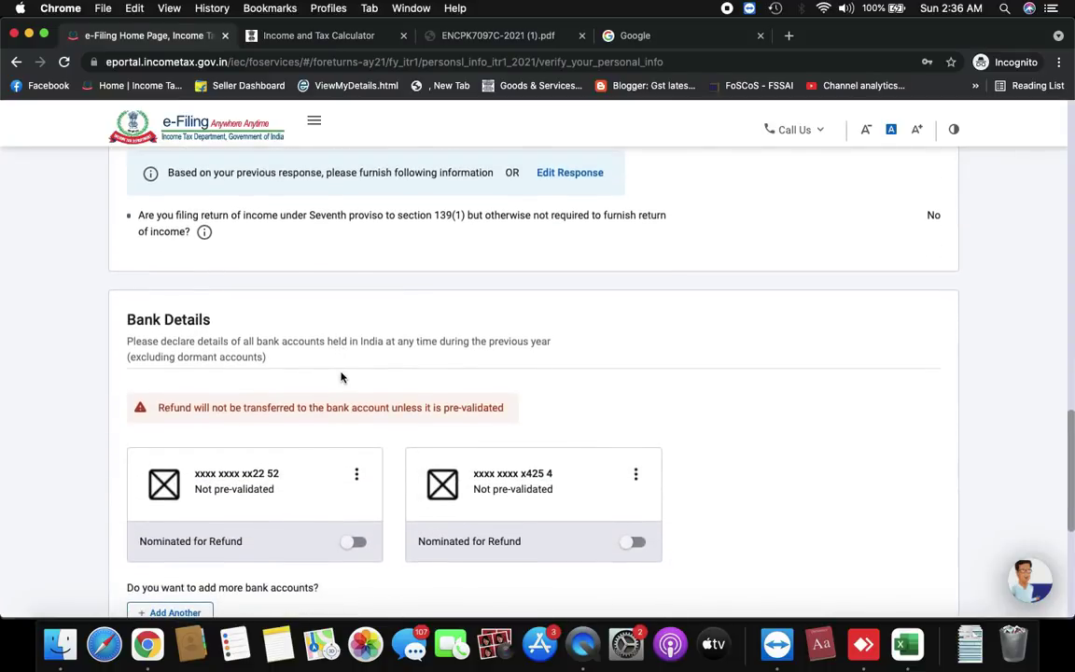
{"action": "scroll", "coordinate": [341, 376], "scroll_direction": "down", "scroll_amount": 1}
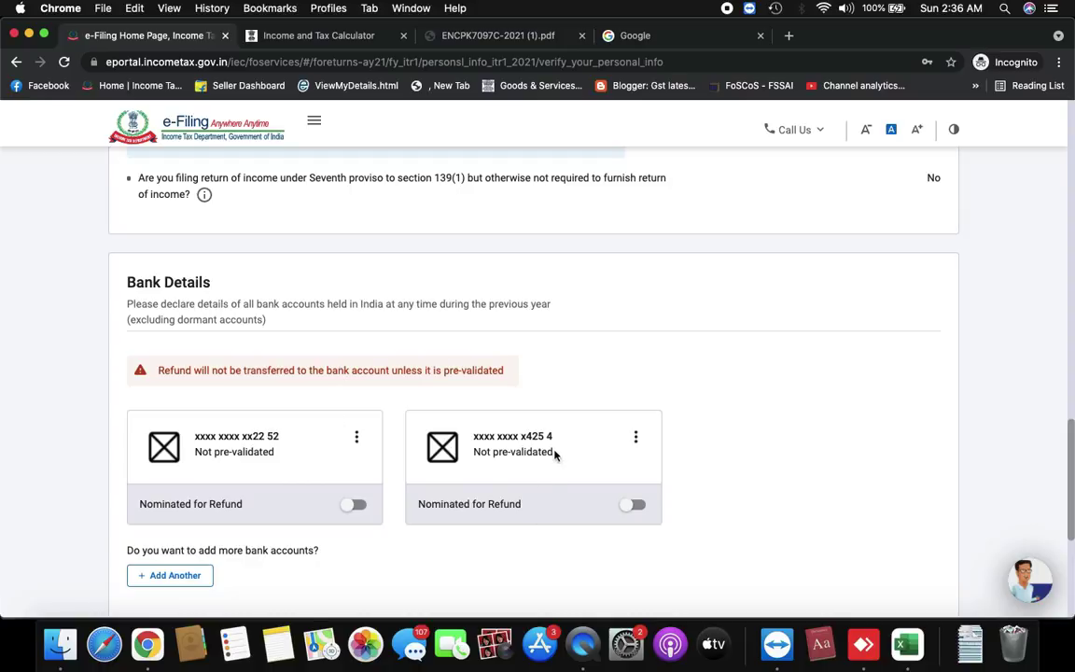
{"action": "scroll", "coordinate": [554, 452], "scroll_direction": "down", "scroll_amount": 1}
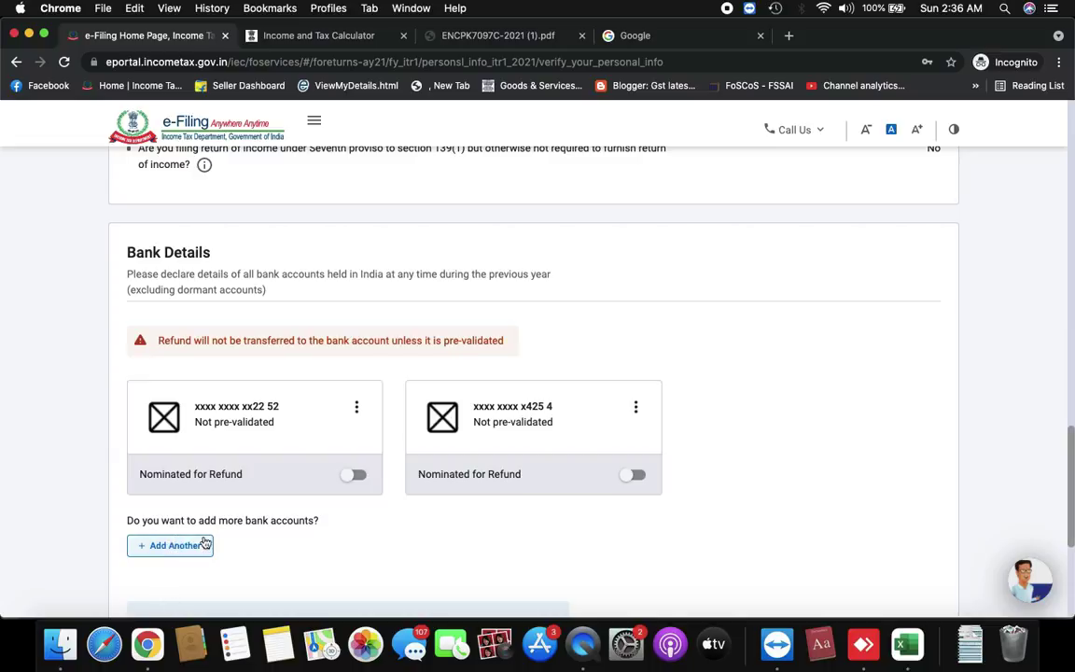
{"action": "scroll", "coordinate": [213, 537], "scroll_direction": "down", "scroll_amount": 2}
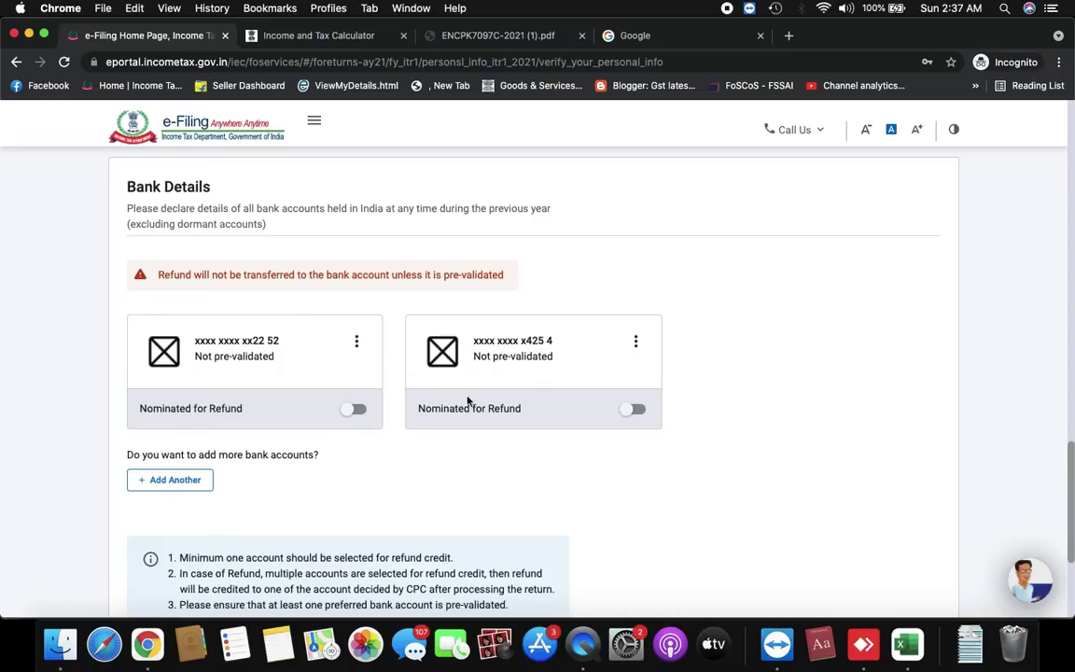
{"action": "left_click", "coordinate": [640, 412]}
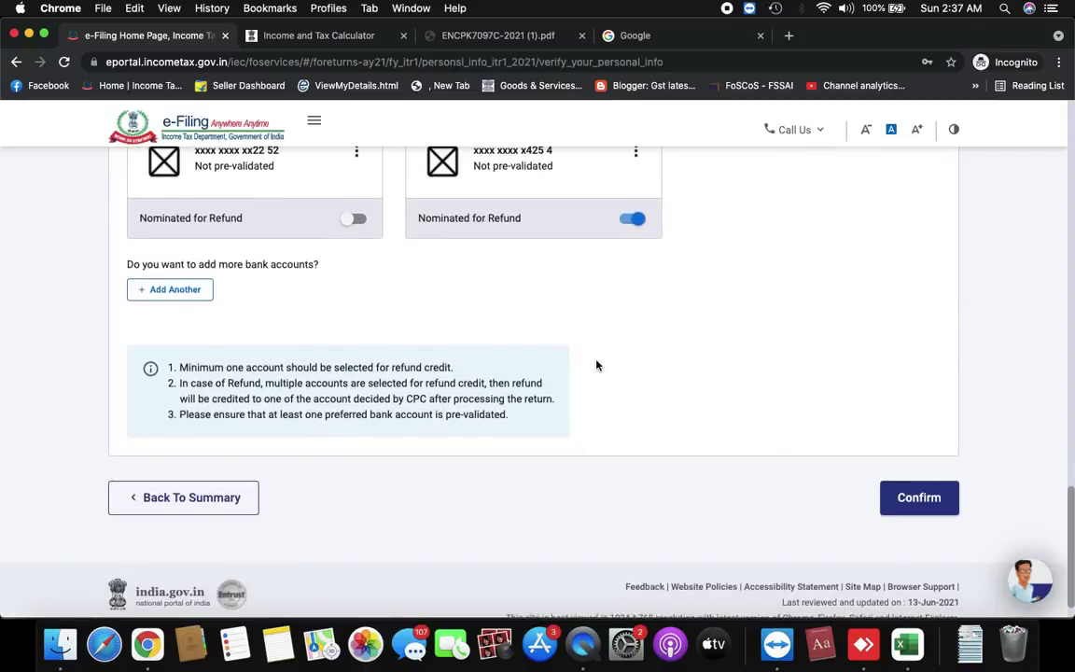
{"action": "left_click", "coordinate": [926, 500]}
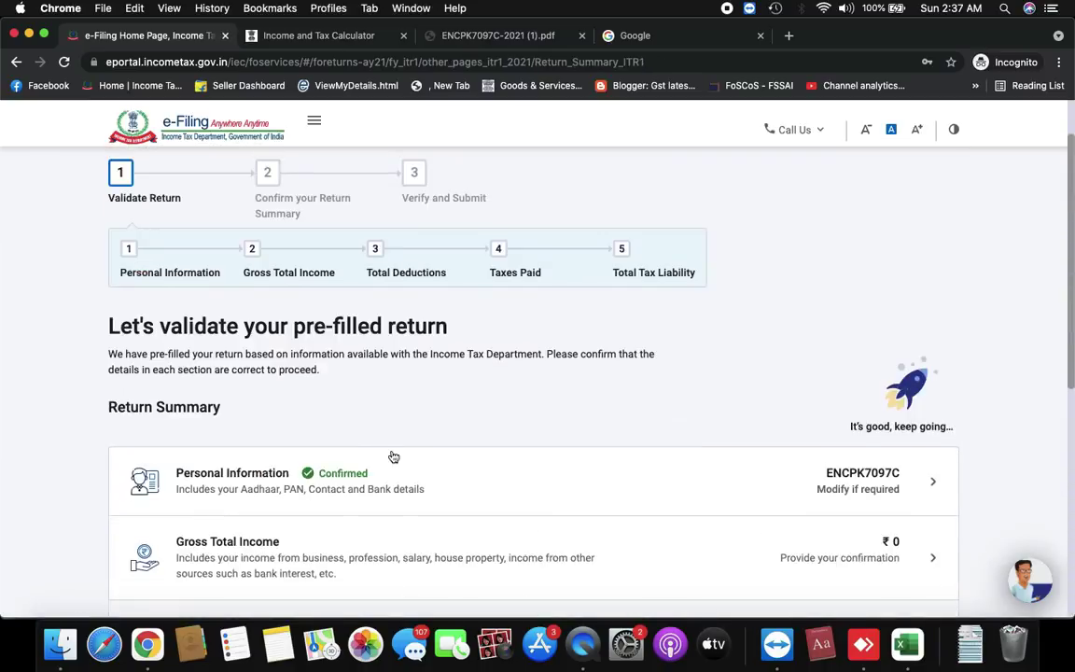
Open the Gross Total Income row and begin editing Income from Salary
{"action": "scroll", "coordinate": [394, 456], "scroll_direction": "down", "scroll_amount": 1}
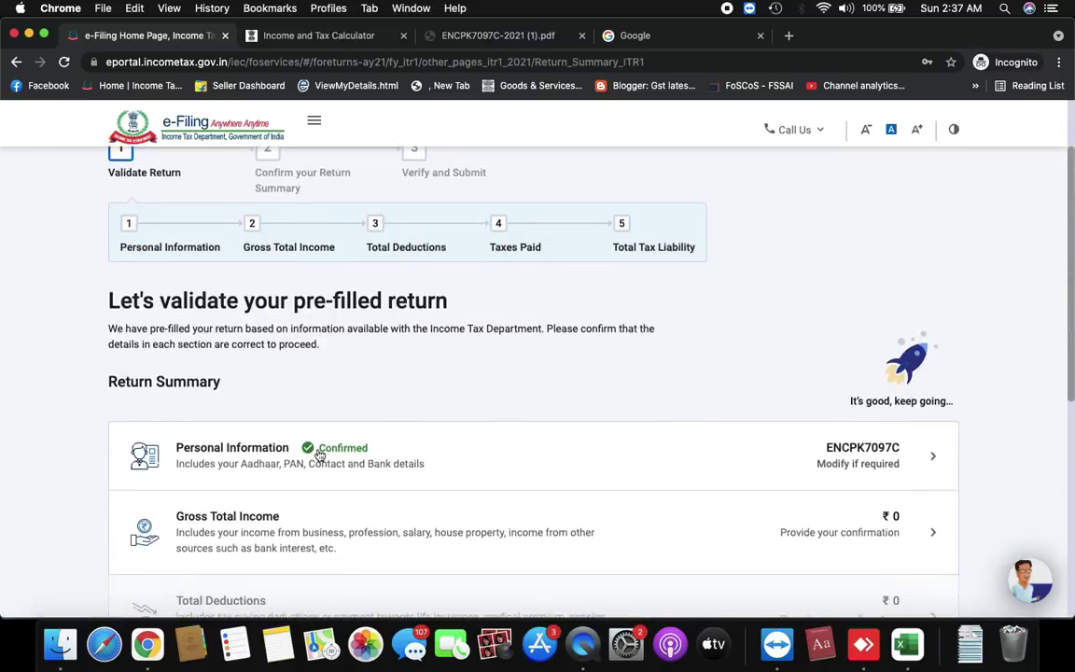
{"action": "scroll", "coordinate": [410, 415], "scroll_direction": "down", "scroll_amount": 3}
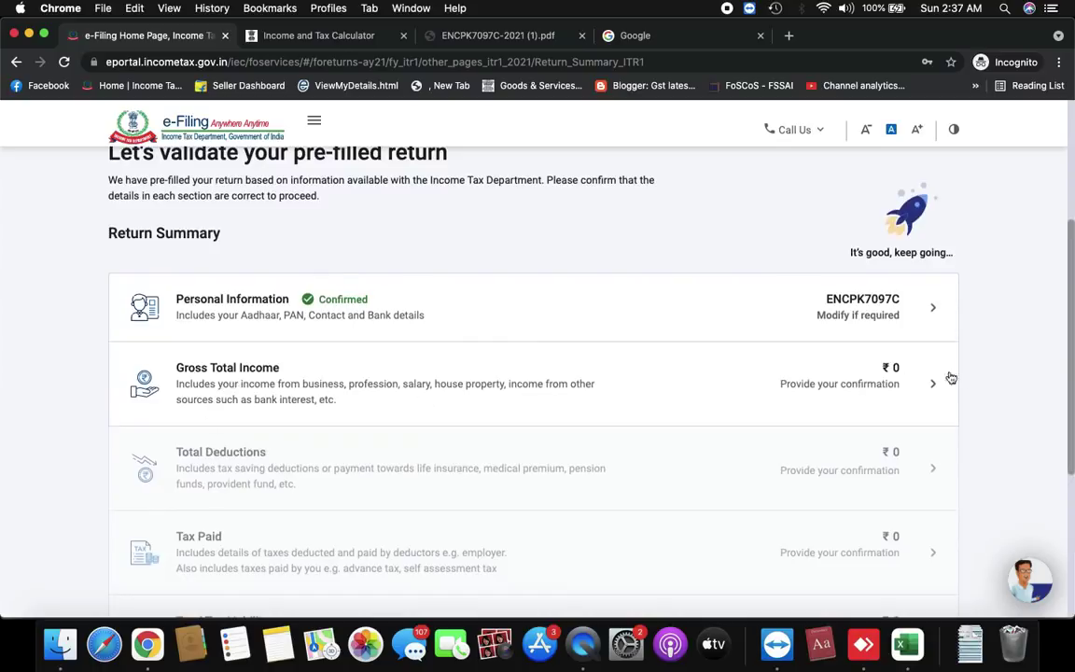
{"action": "left_click", "coordinate": [898, 399]}
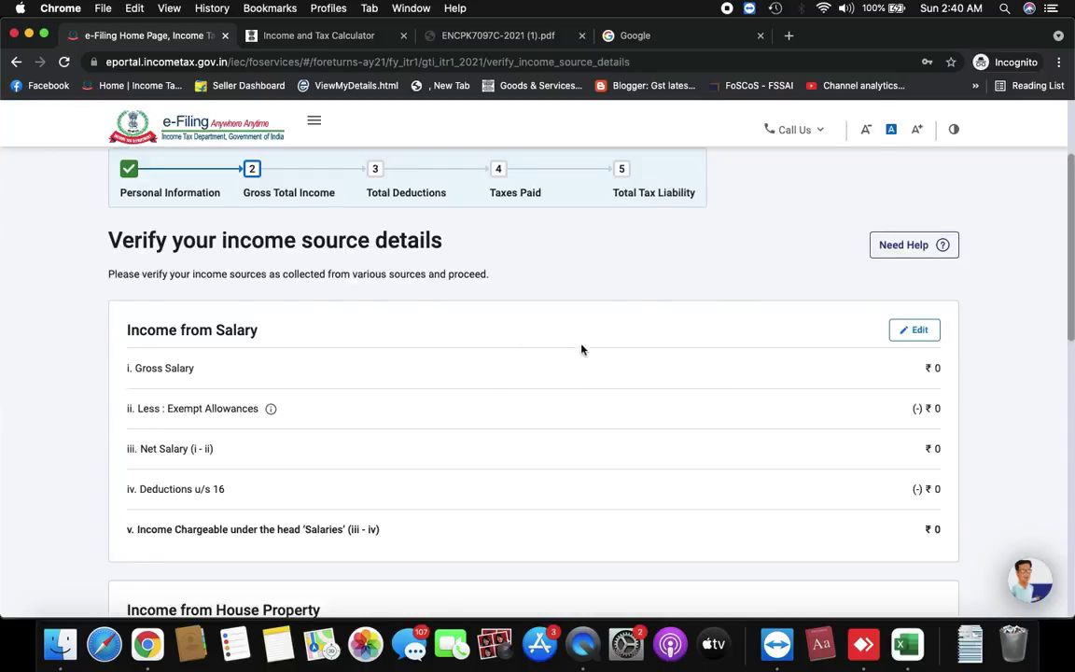
{"action": "scroll", "coordinate": [489, 399], "scroll_direction": "down", "scroll_amount": 2}
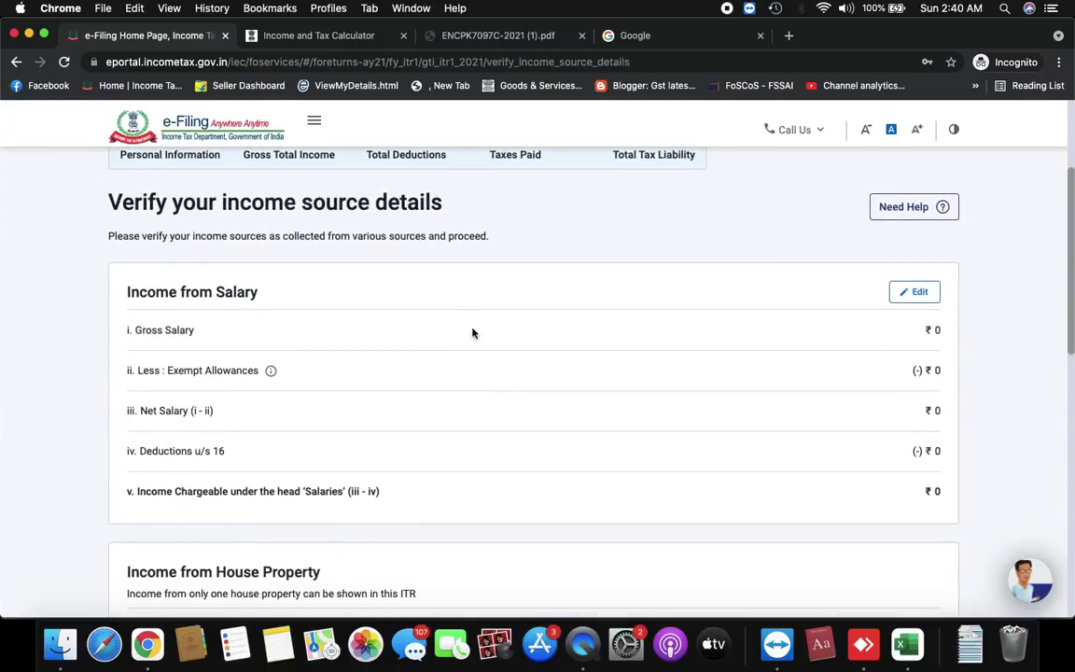
{"action": "scroll", "coordinate": [485, 332], "scroll_direction": "up", "scroll_amount": 1}
{"action": "left_click", "coordinate": [926, 321]}
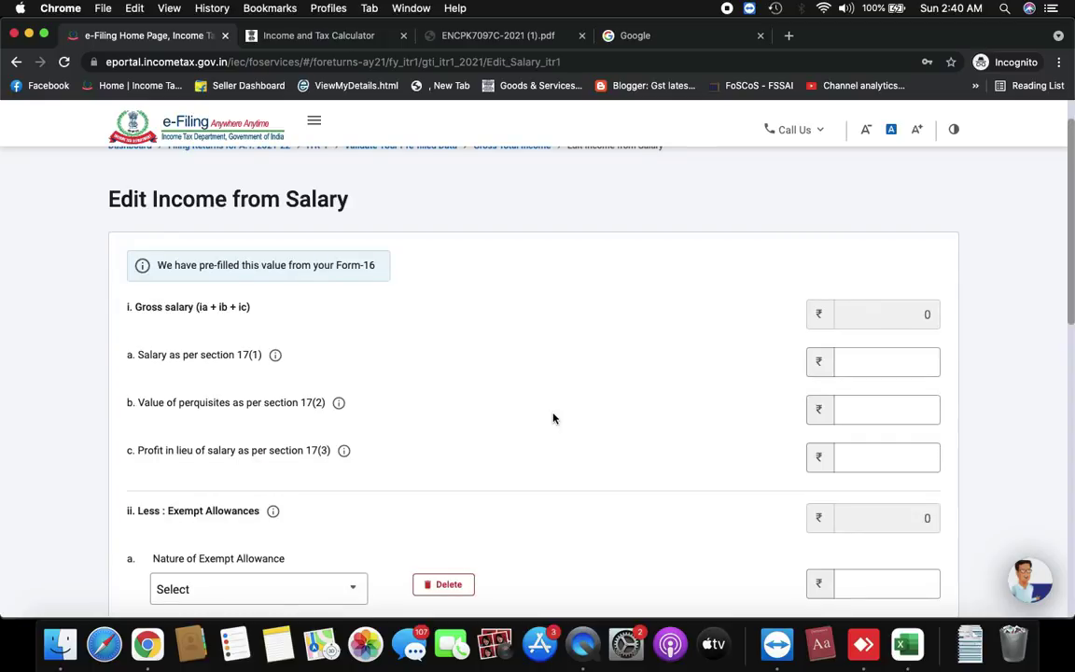
Enter 50000 as salary under section 17(1) so the gross salary updates
{"action": "scroll", "coordinate": [909, 462], "scroll_direction": "down", "scroll_amount": 2}
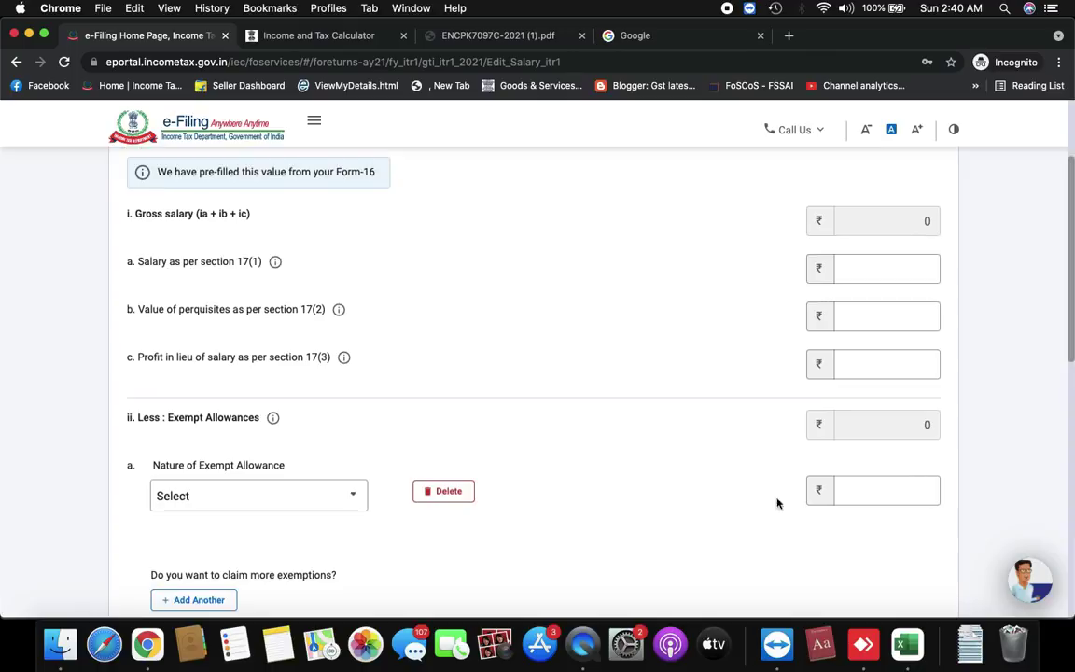
{"action": "left_click", "coordinate": [879, 272]}
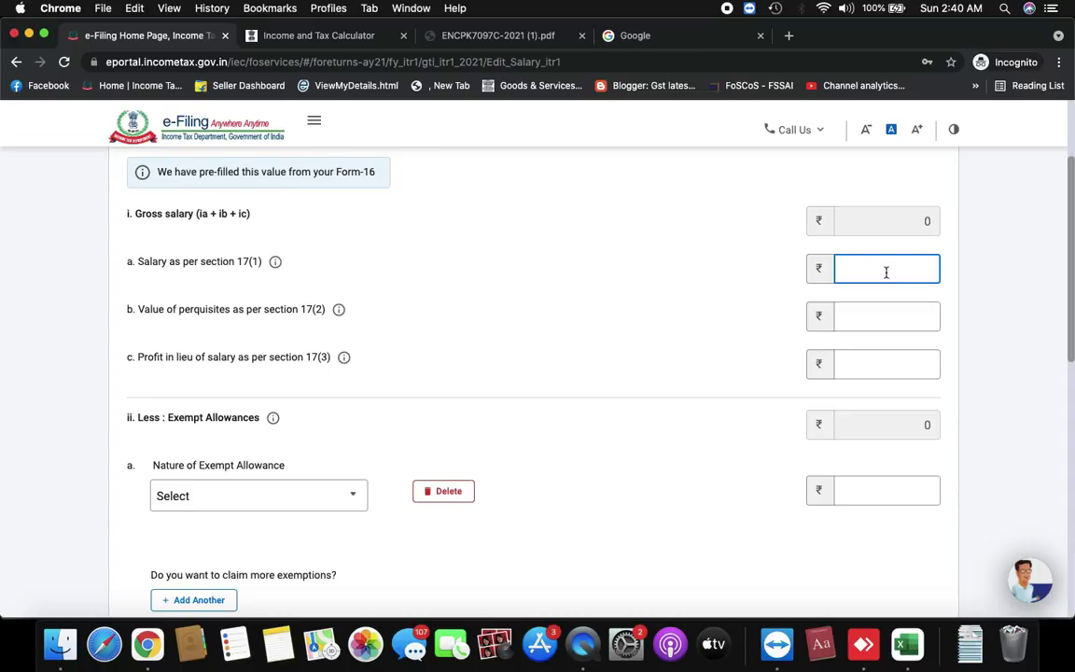
{"action": "type", "text": "50000"}
{"action": "left_click", "coordinate": [643, 313]}
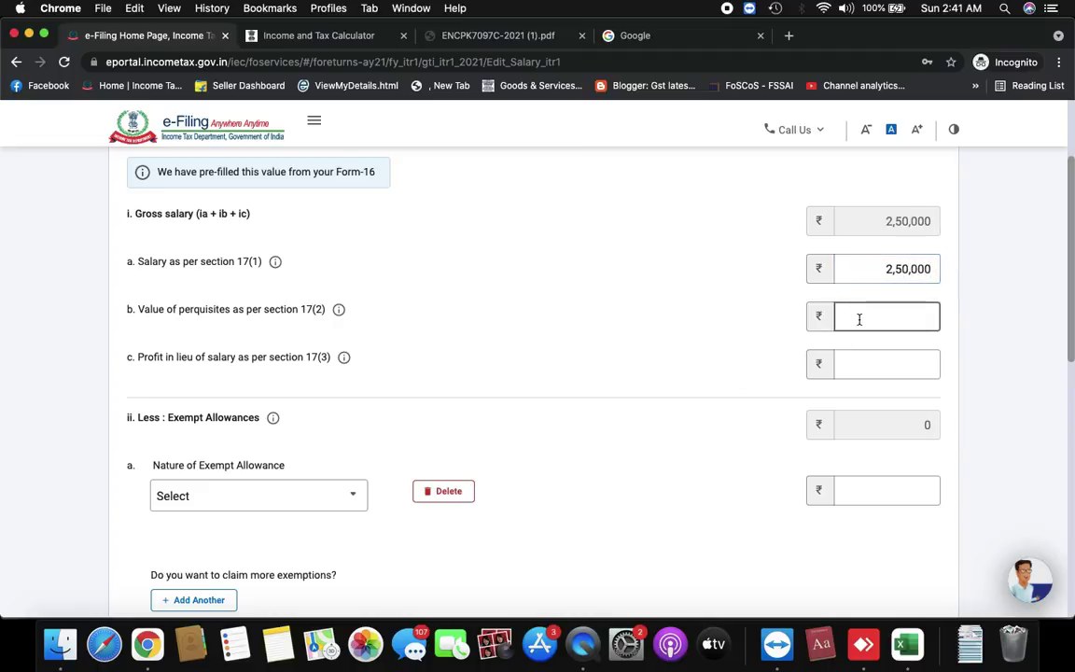
Leave Nature of Exempt Allowance unselected and Professional tax blank
{"action": "scroll", "coordinate": [746, 289], "scroll_direction": "down", "scroll_amount": 3}
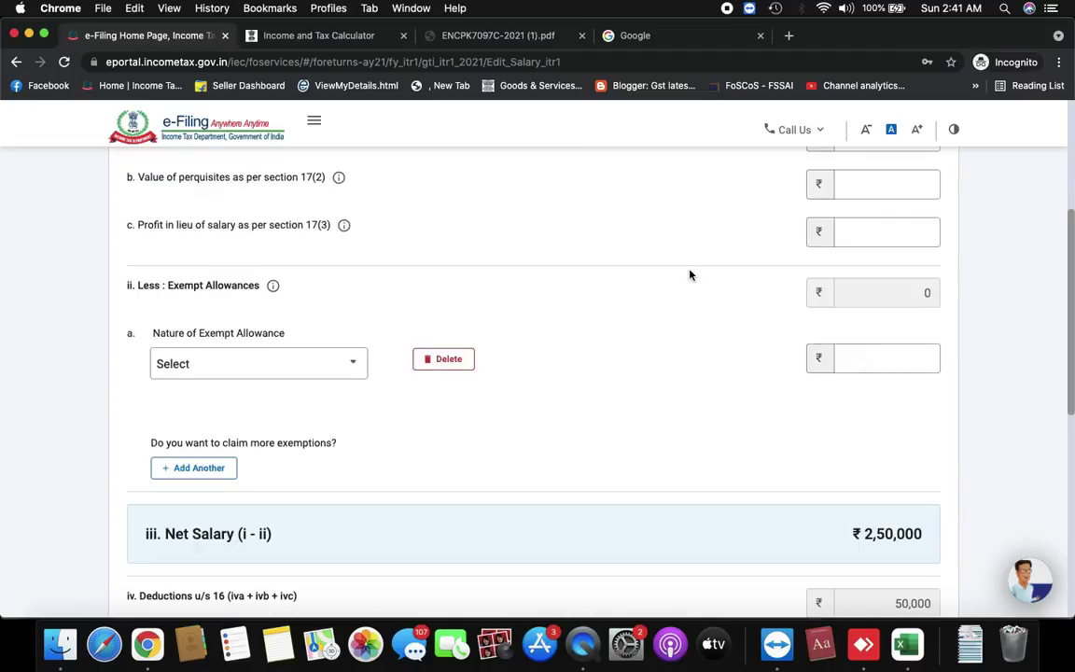
{"action": "left_click", "coordinate": [296, 371]}
{"action": "scroll", "coordinate": [266, 517], "scroll_direction": "down", "scroll_amount": 2}
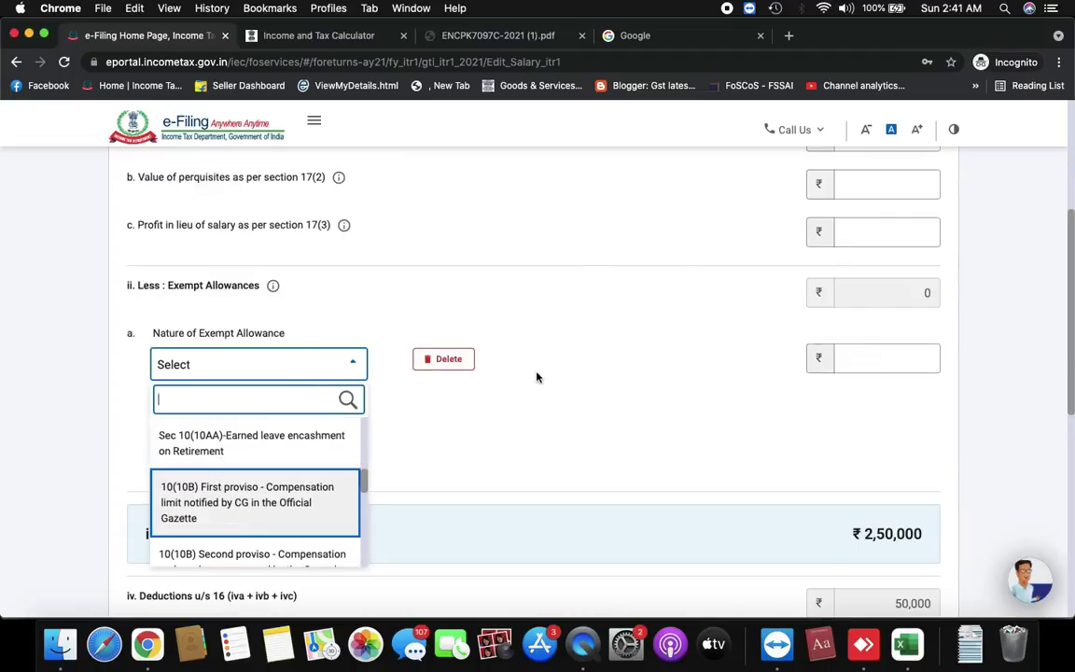
{"action": "left_click", "coordinate": [576, 373]}
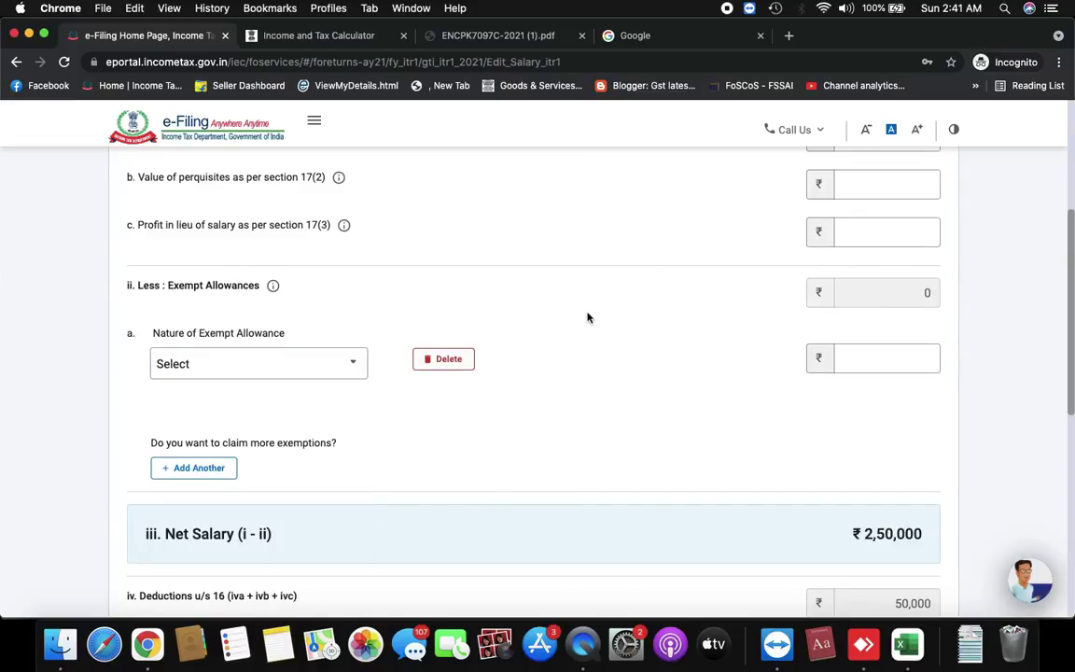
{"action": "scroll", "coordinate": [586, 317], "scroll_direction": "down", "scroll_amount": 4}
{"action": "scroll", "coordinate": [587, 317], "scroll_direction": "down", "scroll_amount": 3}
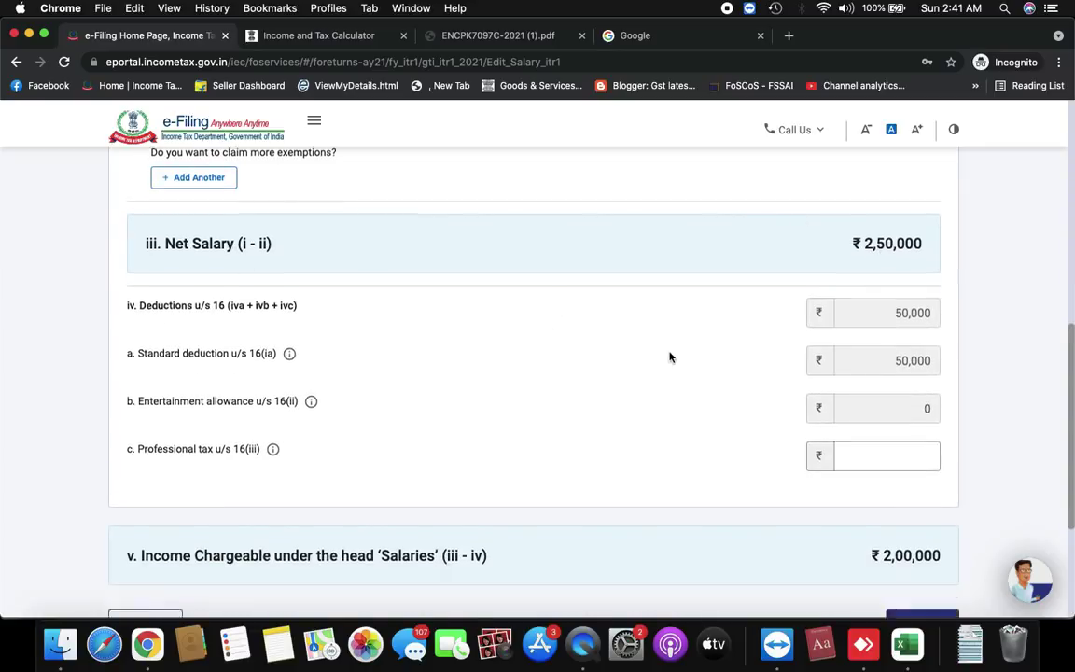
{"action": "scroll", "coordinate": [669, 357], "scroll_direction": "down", "scroll_amount": 2}
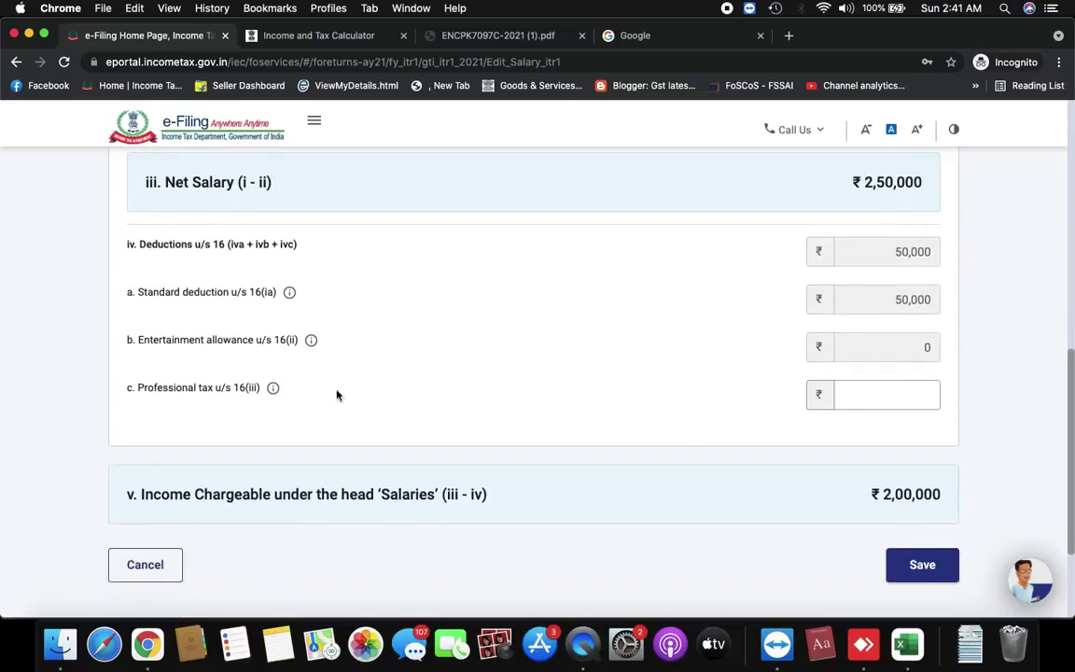
{"action": "left_click", "coordinate": [849, 394]}
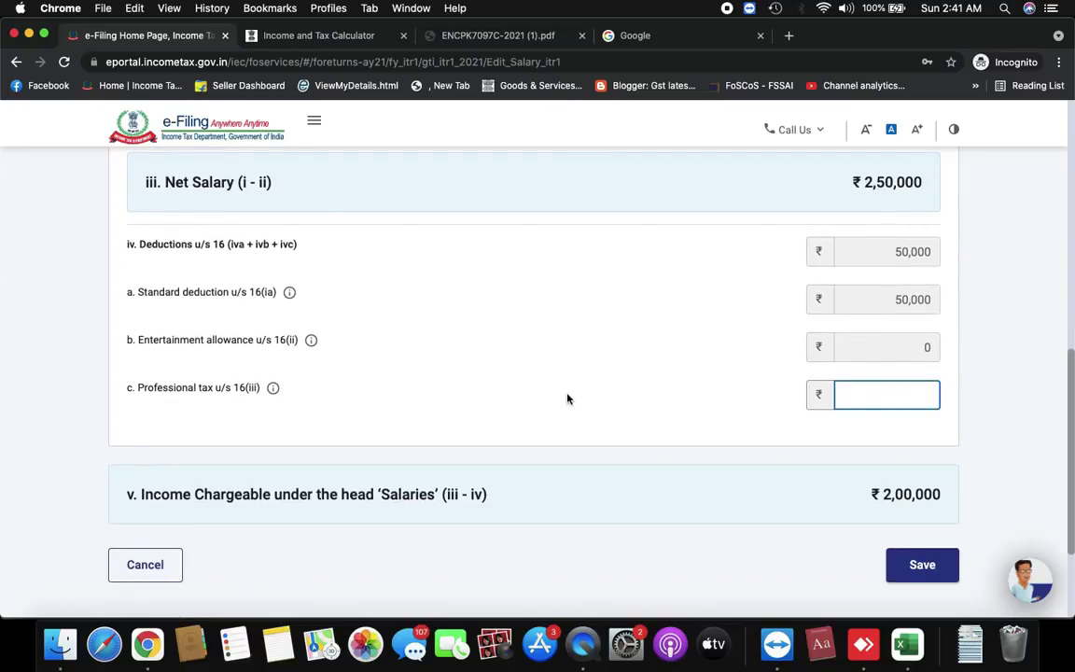
{"action": "left_click", "coordinate": [566, 398]}
{"action": "scroll", "coordinate": [566, 398], "scroll_direction": "down", "scroll_amount": 3}
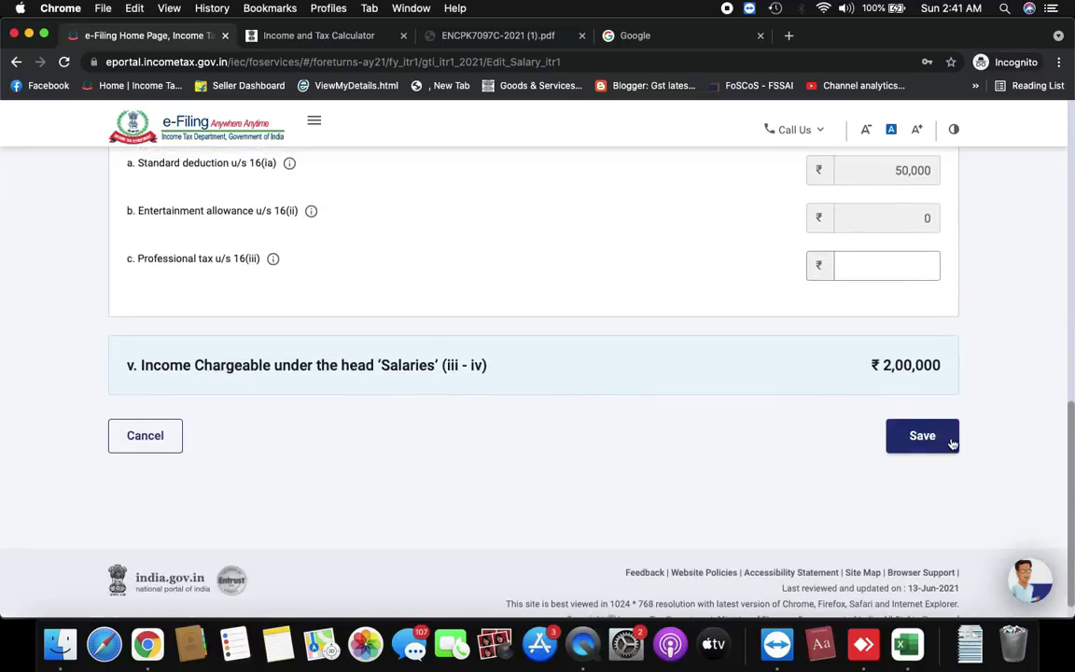
Save the salary details
{"action": "left_click", "coordinate": [952, 441]}
{"action": "scroll", "coordinate": [550, 364], "scroll_direction": "down", "scroll_amount": 3}
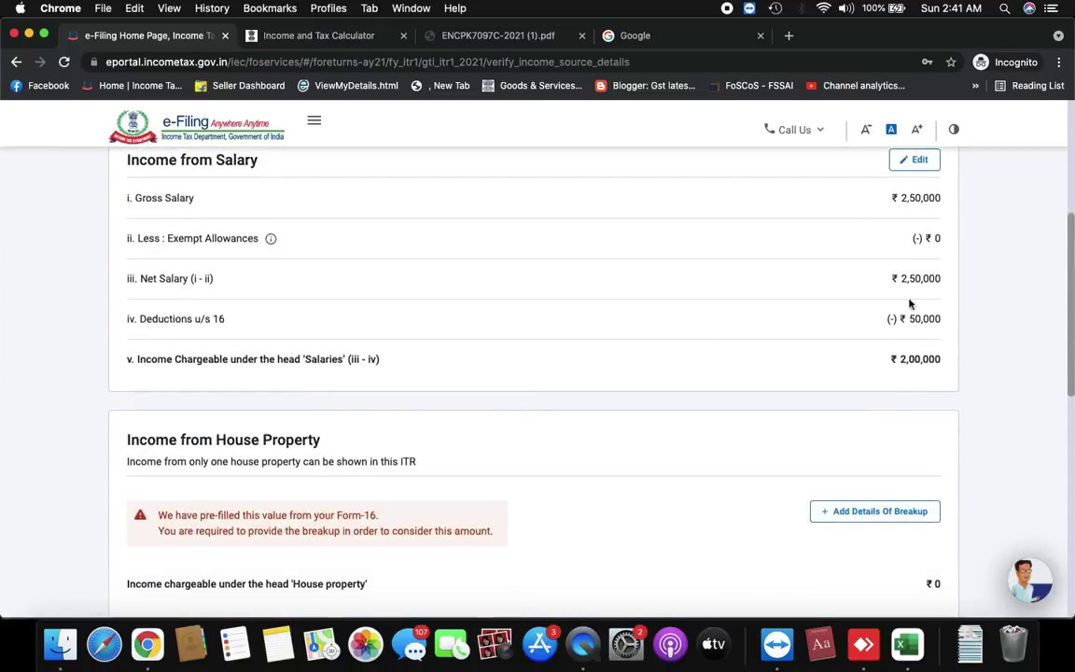
{"action": "scroll", "coordinate": [923, 395], "scroll_direction": "down", "scroll_amount": 3}
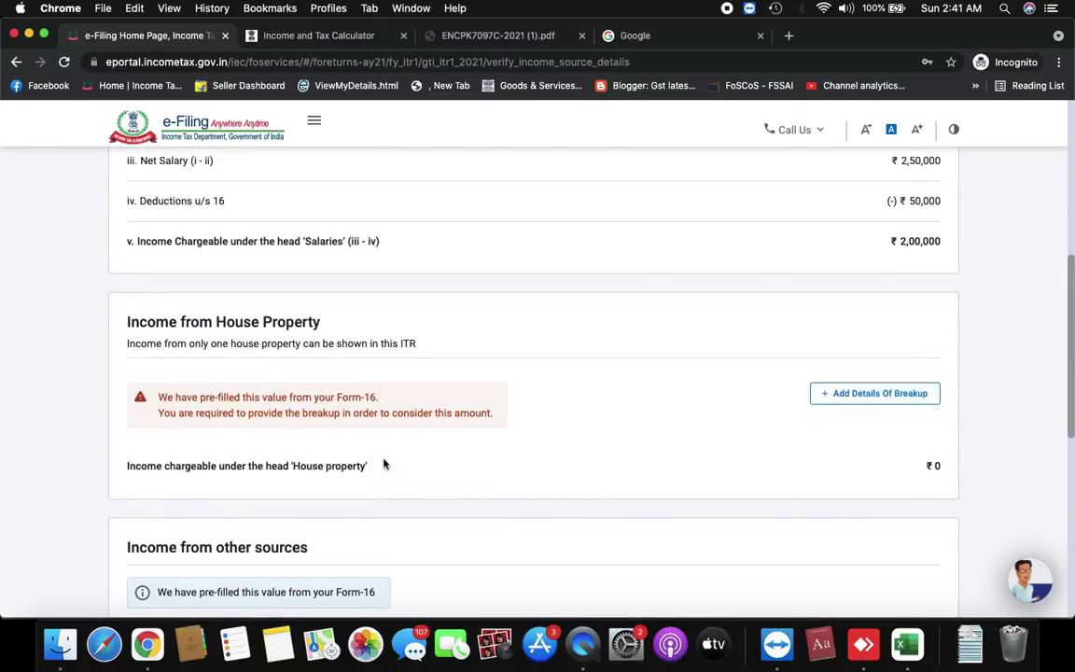
{"action": "scroll", "coordinate": [707, 420], "scroll_direction": "up", "scroll_amount": 2}
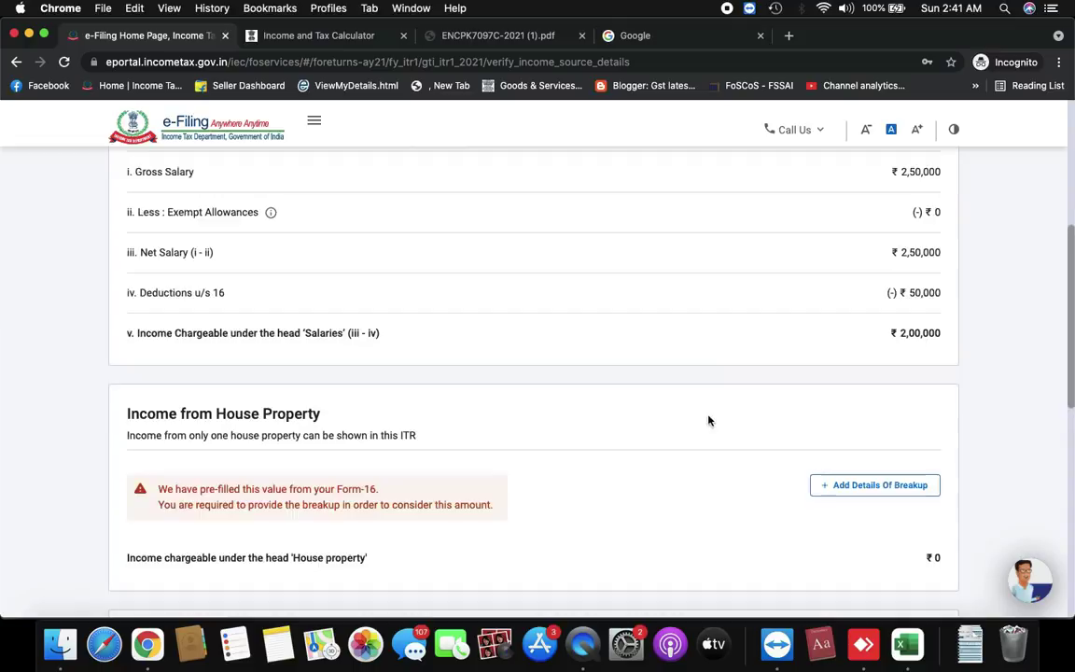
Add a Let Out house property breakup with ₹3,00,000 gross rent received
{"action": "left_click", "coordinate": [891, 485]}
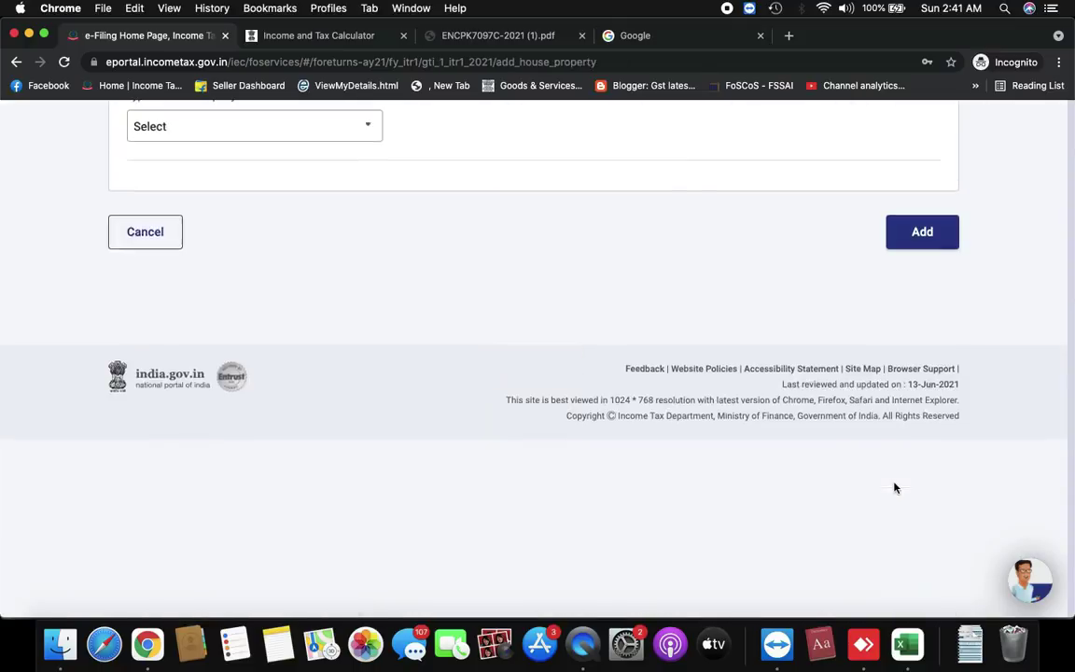
{"action": "scroll", "coordinate": [267, 378], "scroll_direction": "down", "scroll_amount": 2}
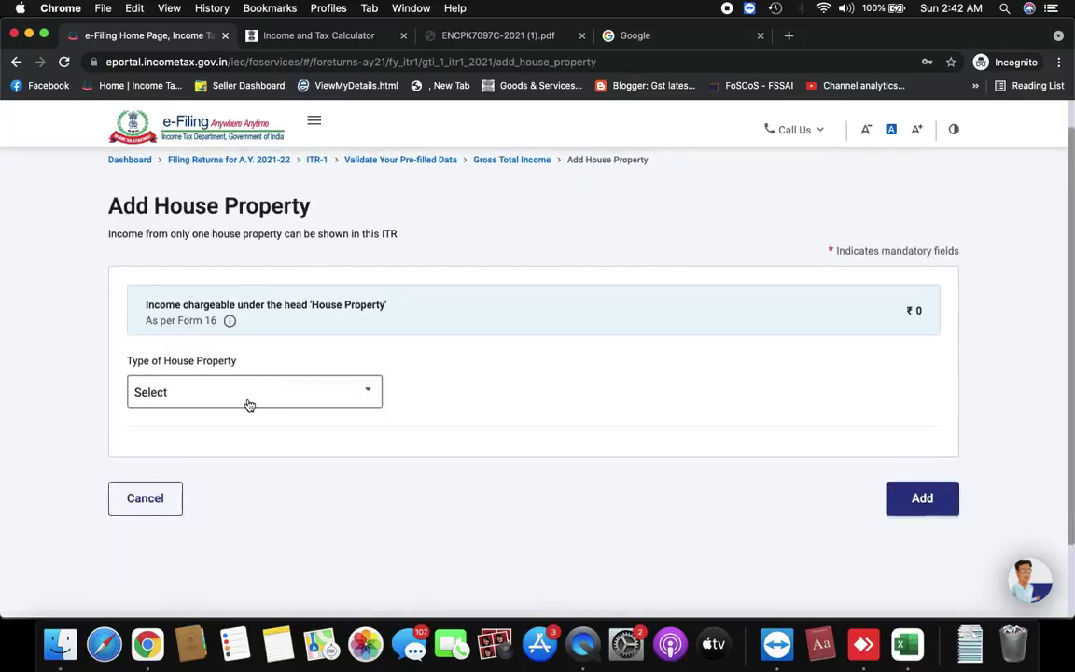
{"action": "left_click", "coordinate": [250, 402]}
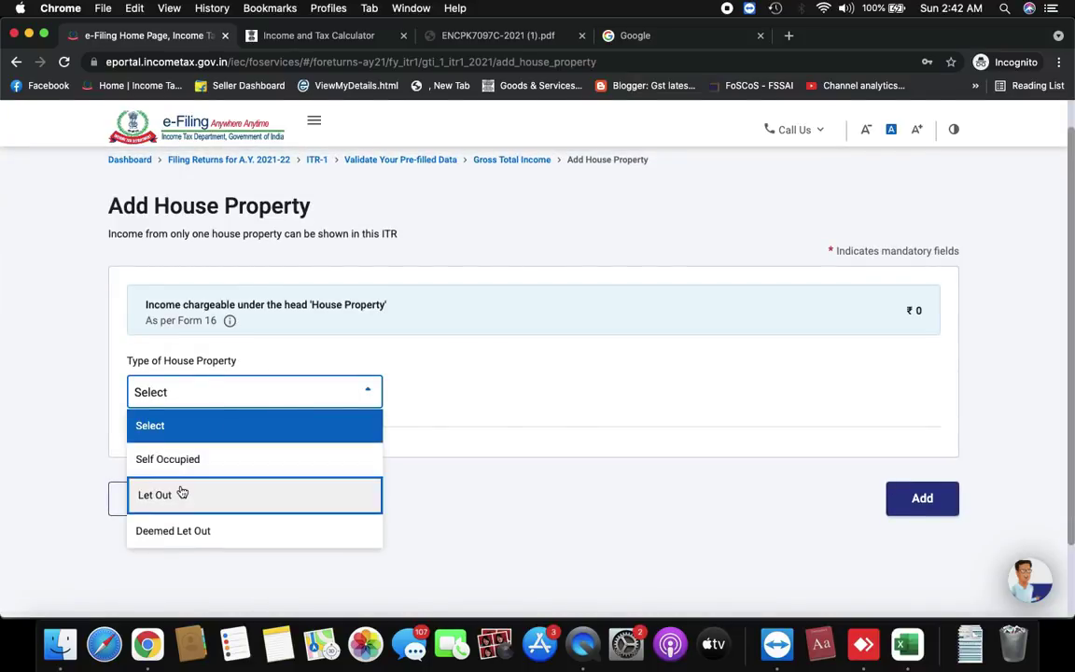
{"action": "left_click", "coordinate": [276, 496]}
{"action": "scroll", "coordinate": [770, 354], "scroll_direction": "down", "scroll_amount": 3}
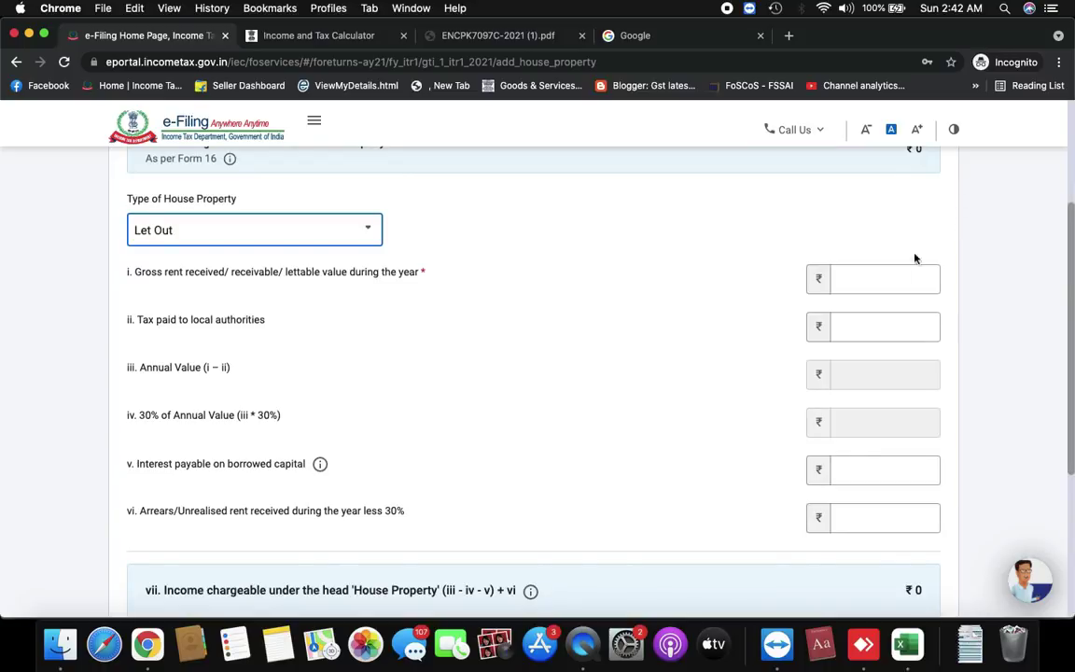
{"action": "left_click", "coordinate": [886, 282]}
{"action": "type", "text": "30000"}
{"action": "left_click", "coordinate": [976, 315]}
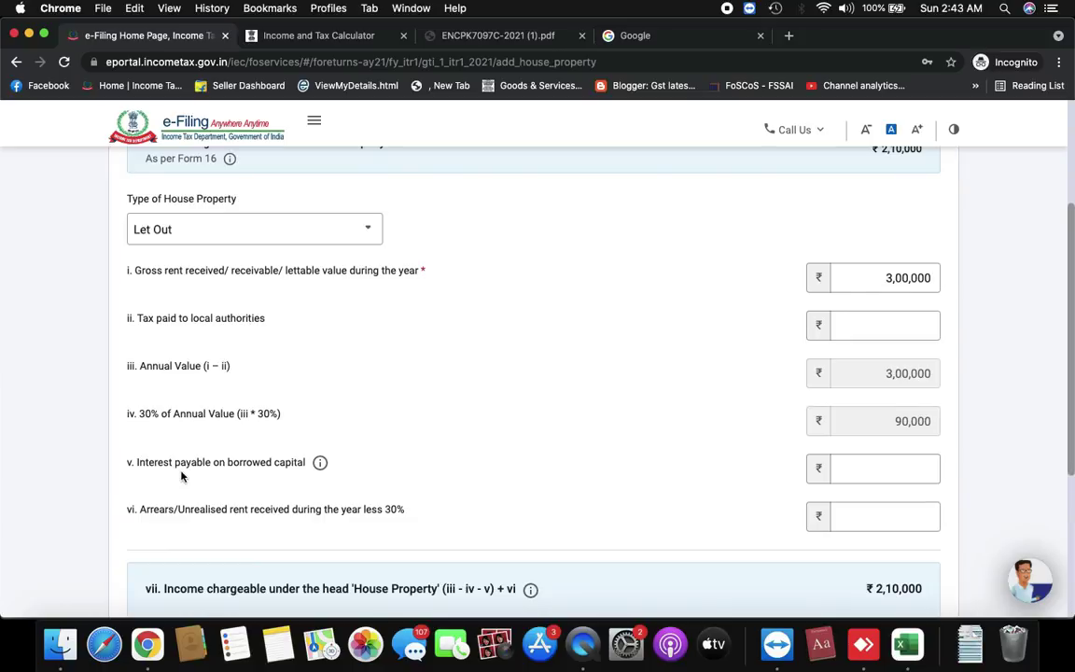
Enter ₹10,000 interest on borrowed capital for the house property, closing the TaxGenie popup
{"action": "left_click", "coordinate": [872, 469]}
{"action": "scroll", "coordinate": [860, 439], "scroll_direction": "down", "scroll_amount": 1}
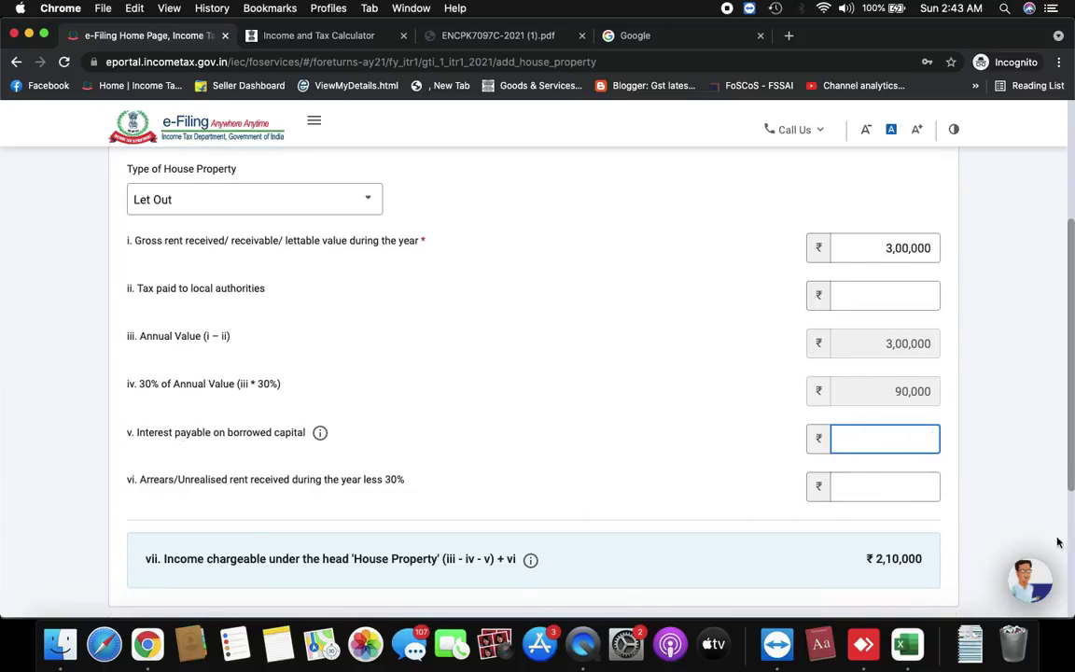
{"action": "left_click", "coordinate": [699, 417]}
{"action": "left_click", "coordinate": [839, 437]}
{"action": "type", "text": "10000"}
{"action": "left_click", "coordinate": [699, 432]}
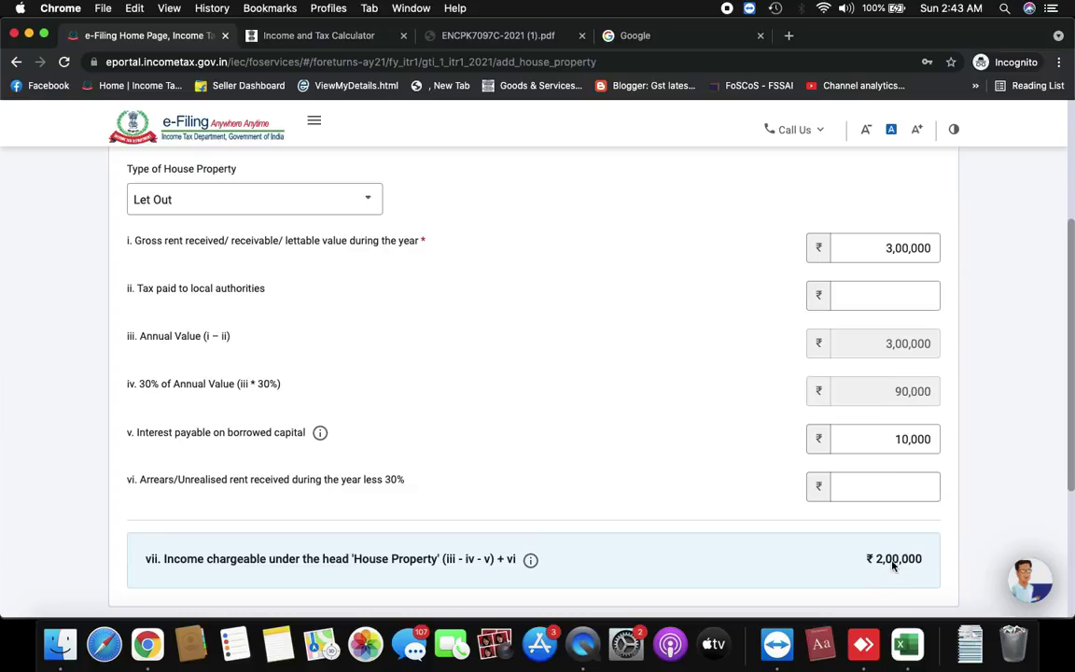
{"action": "scroll", "coordinate": [892, 565], "scroll_direction": "down", "scroll_amount": 3}
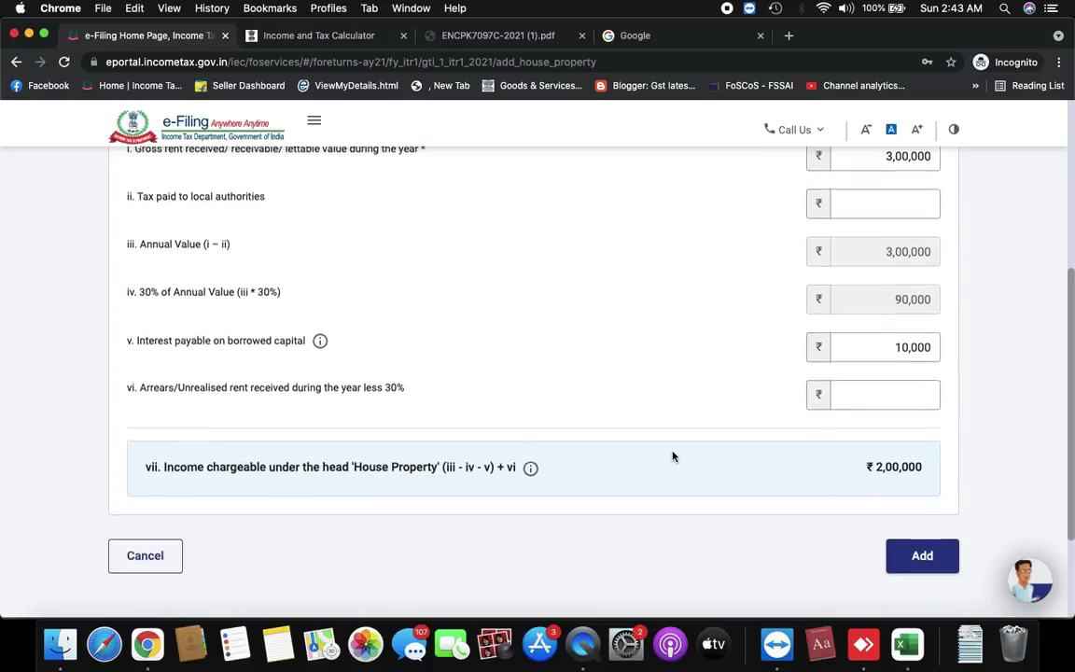
{"action": "scroll", "coordinate": [671, 454], "scroll_direction": "up", "scroll_amount": 5}
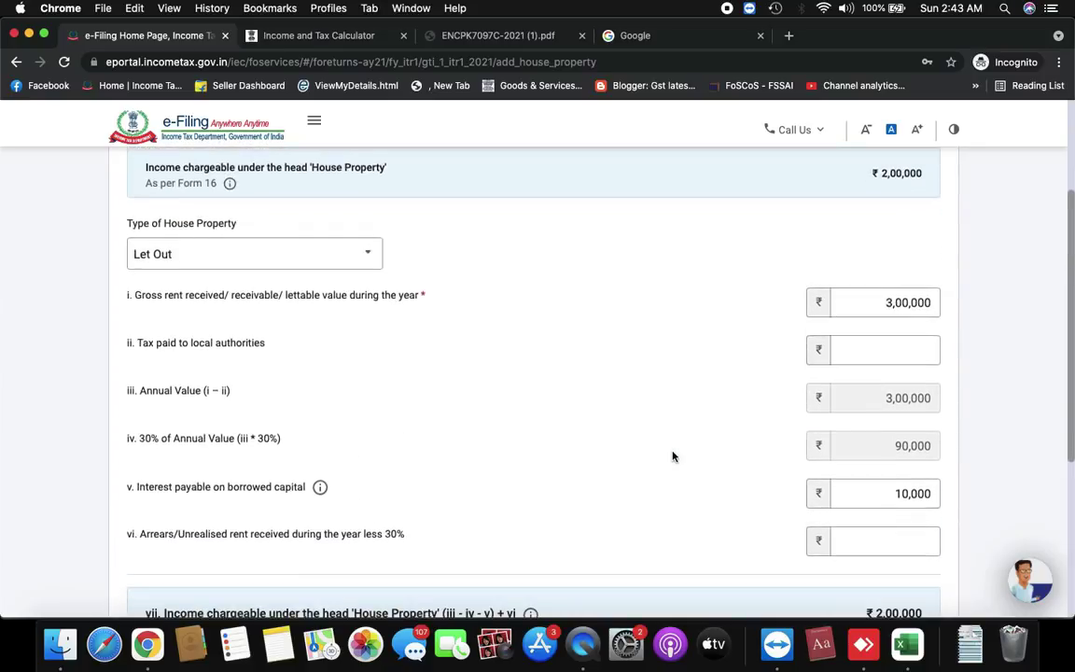
{"action": "left_click", "coordinate": [333, 256]}
{"action": "left_click", "coordinate": [187, 286]}
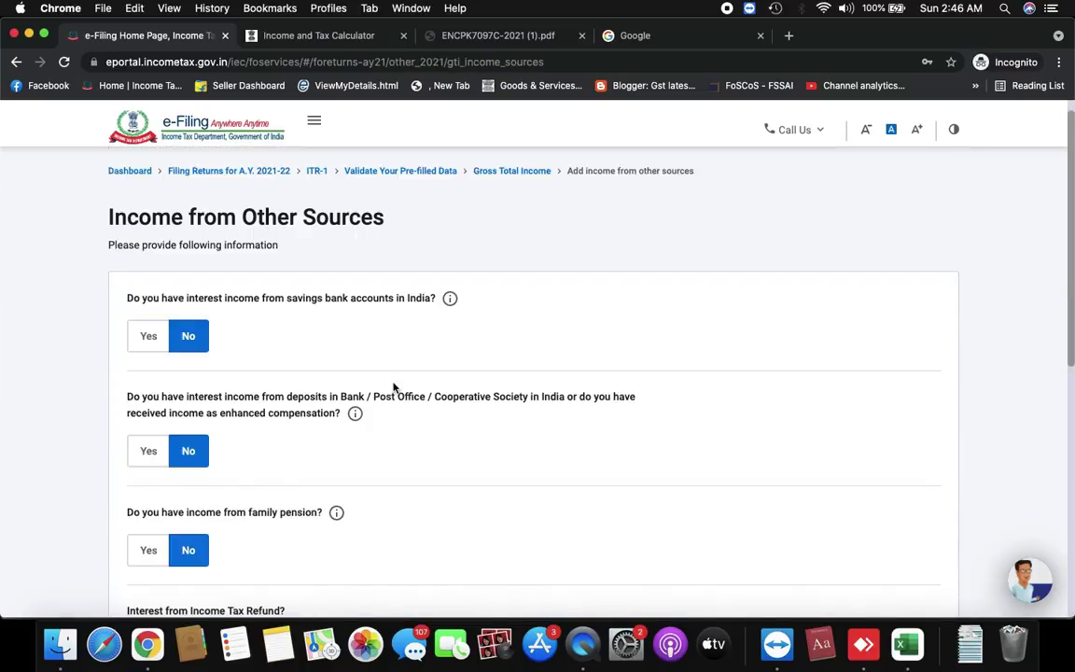
Try savings interest (500), deposit interest and family pension, reverting deposits and pension to No
{"action": "scroll", "coordinate": [393, 387], "scroll_direction": "down", "scroll_amount": 10}
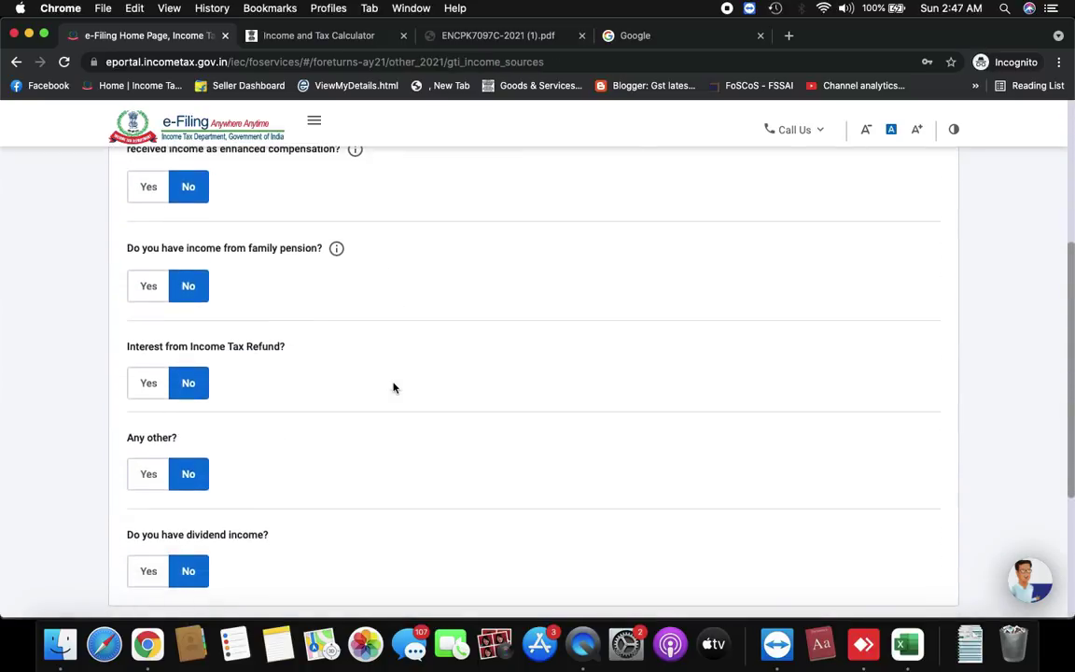
{"action": "scroll", "coordinate": [393, 387], "scroll_direction": "up", "scroll_amount": 10}
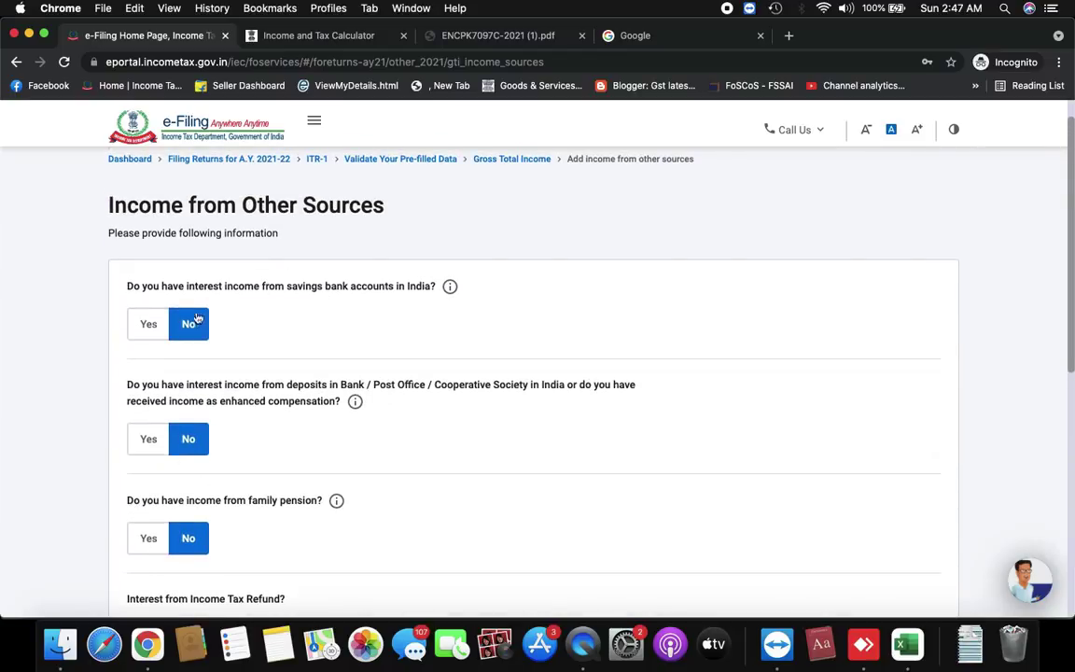
{"action": "scroll", "coordinate": [269, 342], "scroll_direction": "down", "scroll_amount": 6}
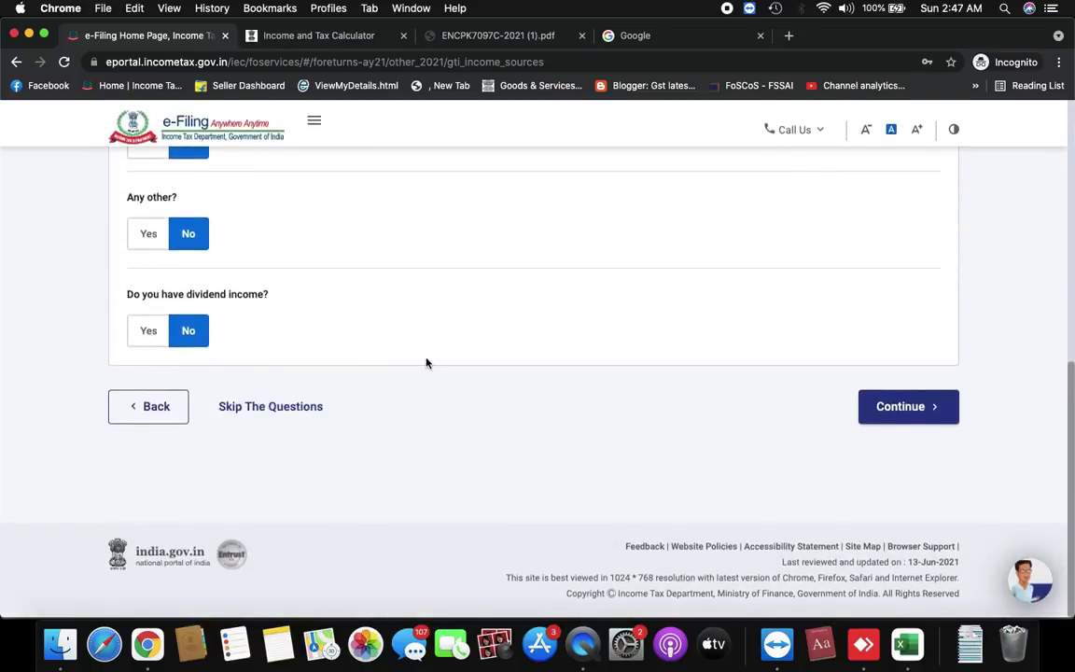
{"action": "scroll", "coordinate": [425, 363], "scroll_direction": "up", "scroll_amount": 10}
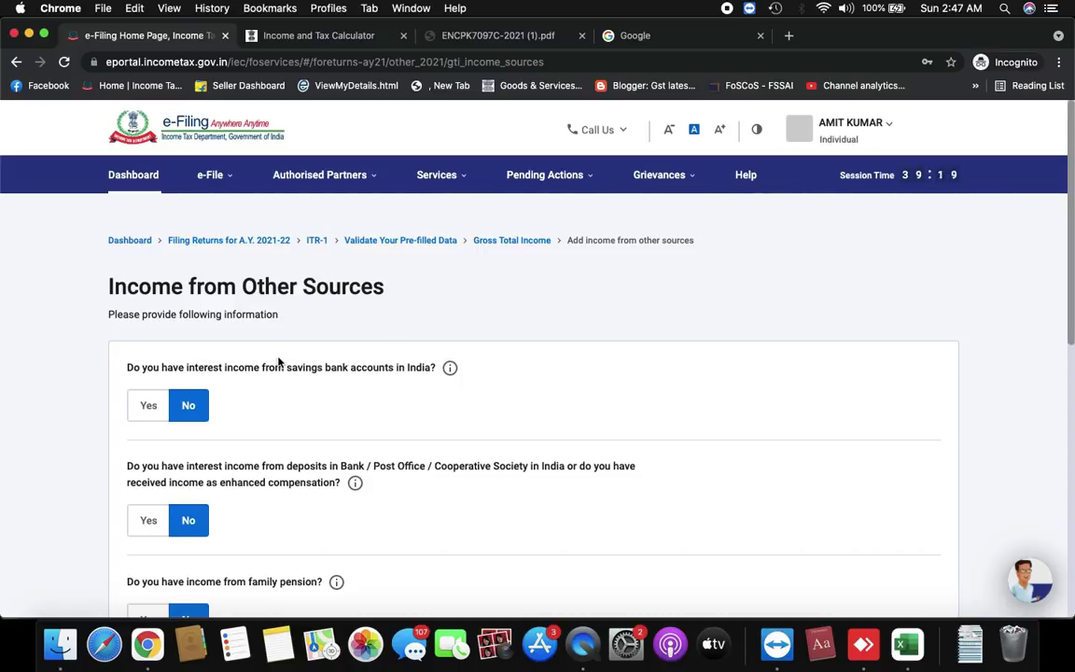
{"action": "left_click", "coordinate": [143, 411]}
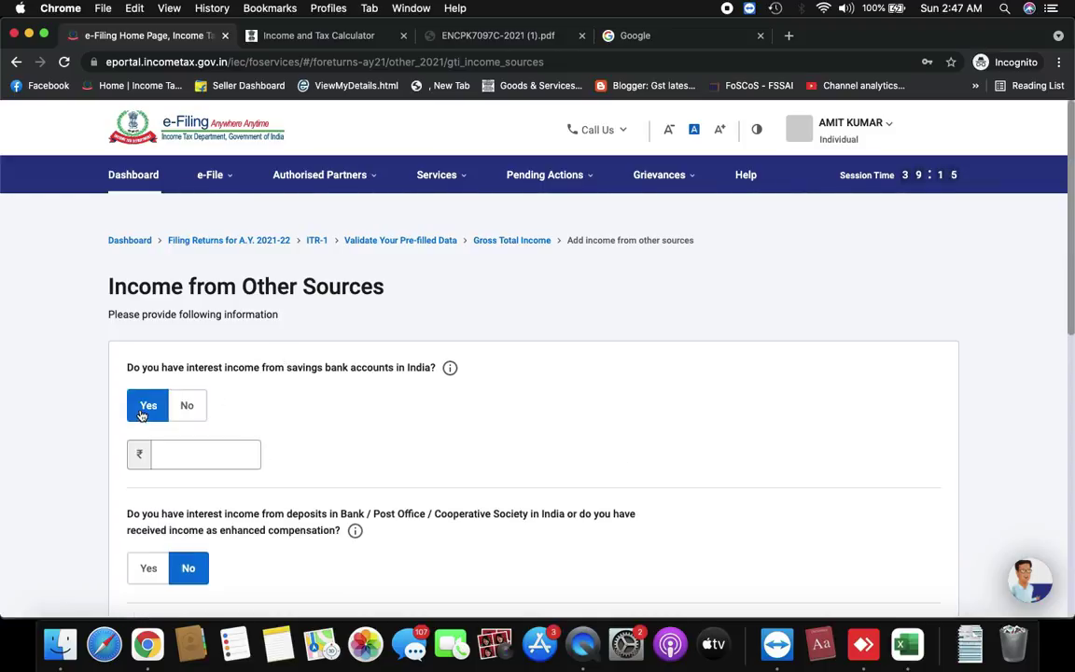
{"action": "type", "text": "500"}
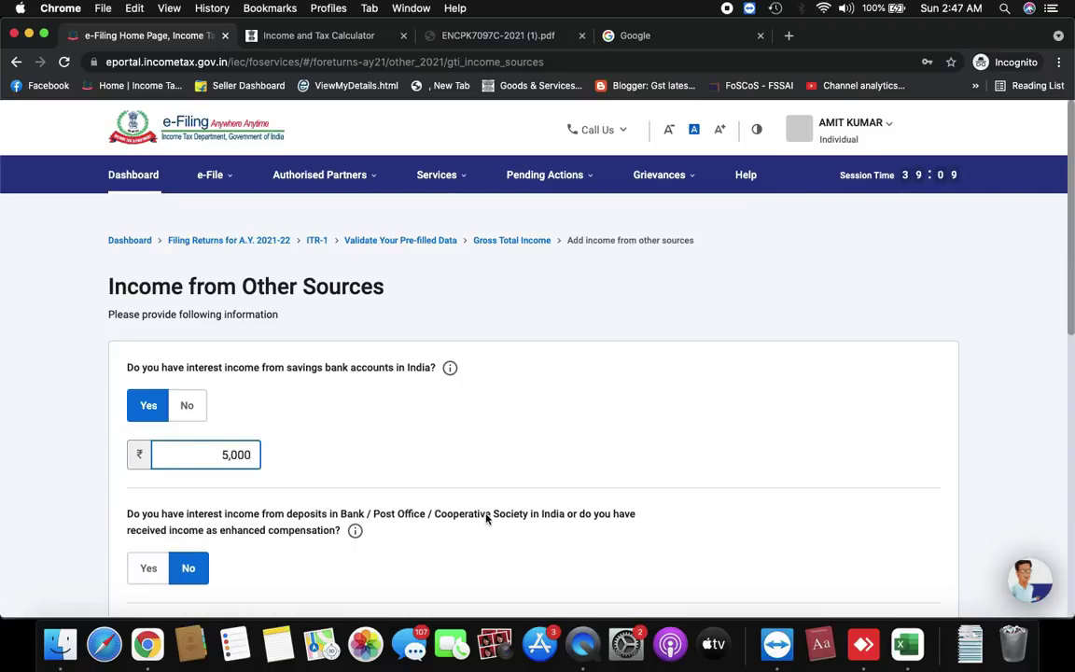
{"action": "scroll", "coordinate": [488, 517], "scroll_direction": "down", "scroll_amount": 2}
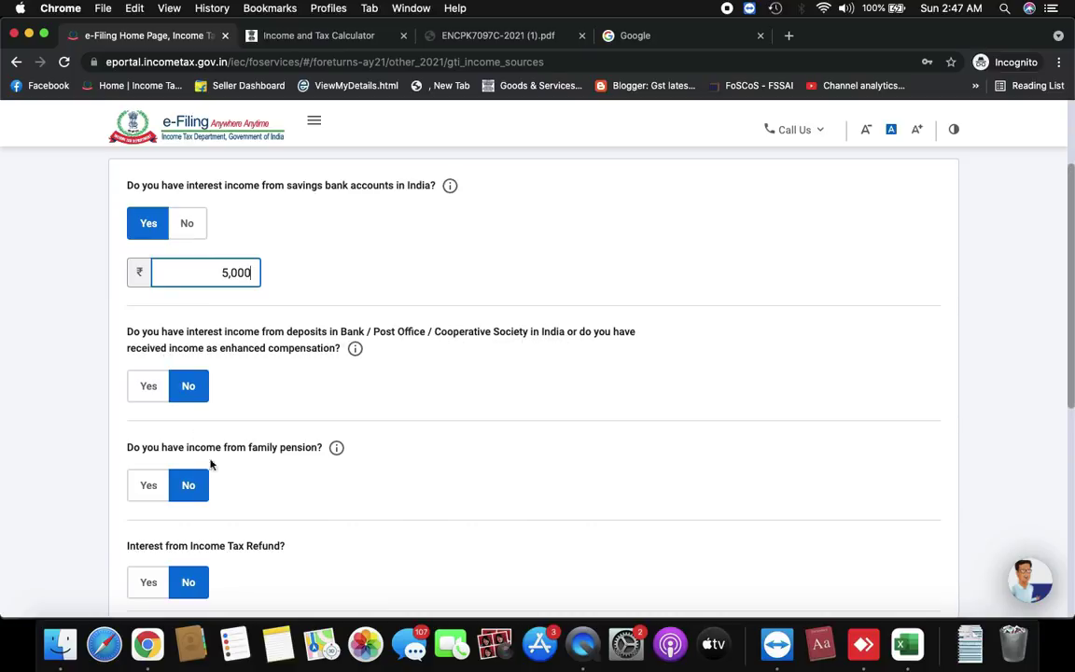
{"action": "left_click", "coordinate": [152, 385]}
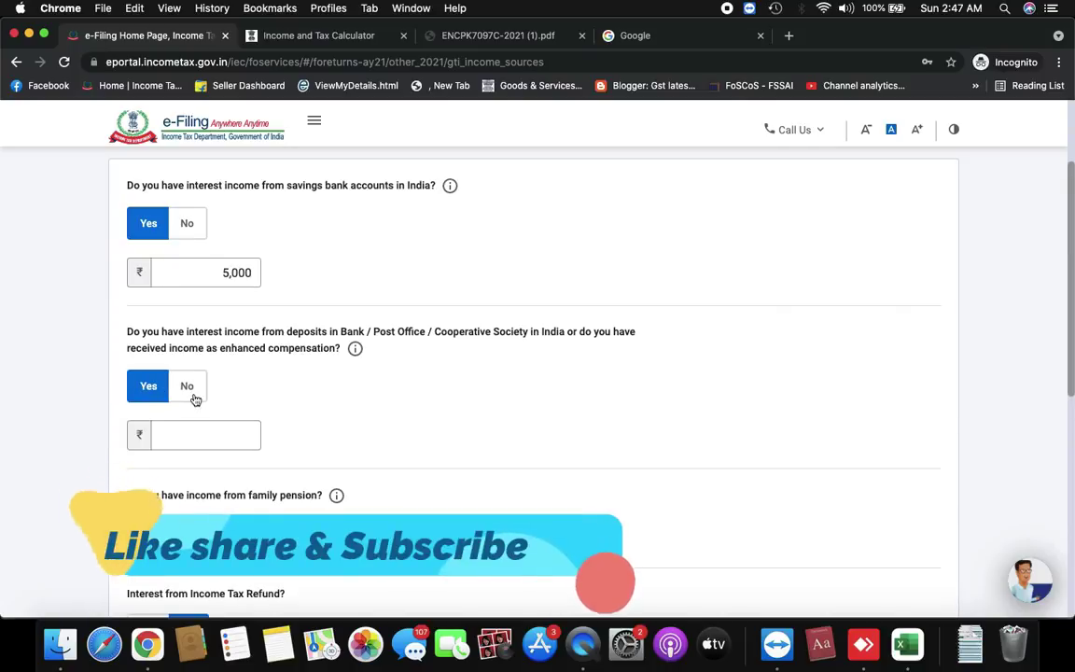
{"action": "left_click", "coordinate": [192, 393]}
{"action": "scroll", "coordinate": [192, 398], "scroll_direction": "down", "scroll_amount": 2}
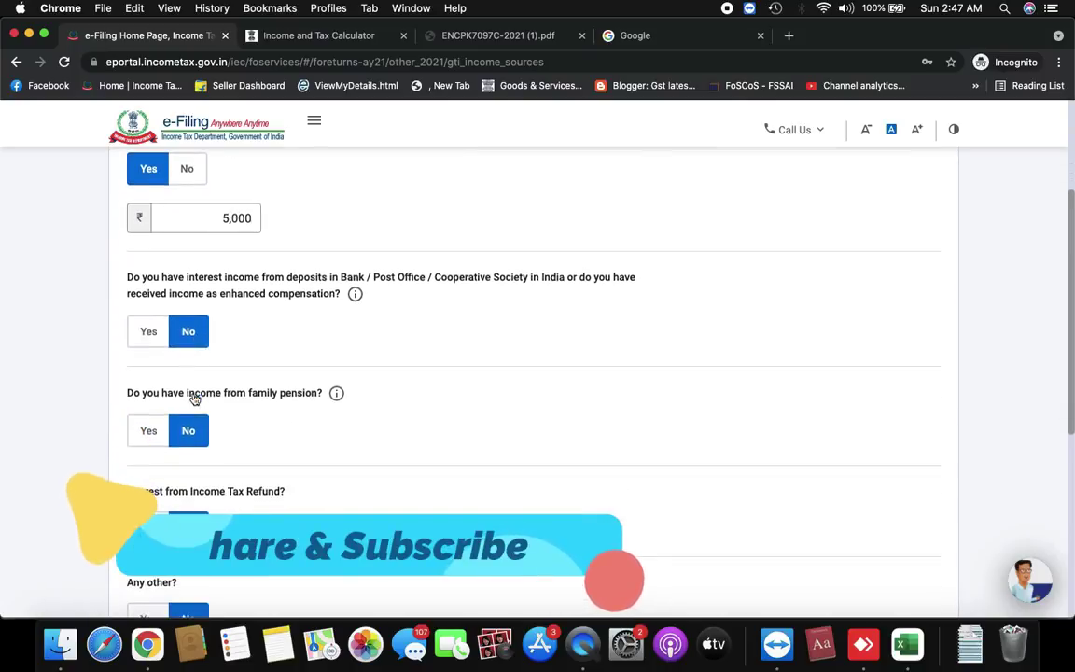
{"action": "left_click", "coordinate": [149, 431]}
{"action": "left_click", "coordinate": [174, 483]}
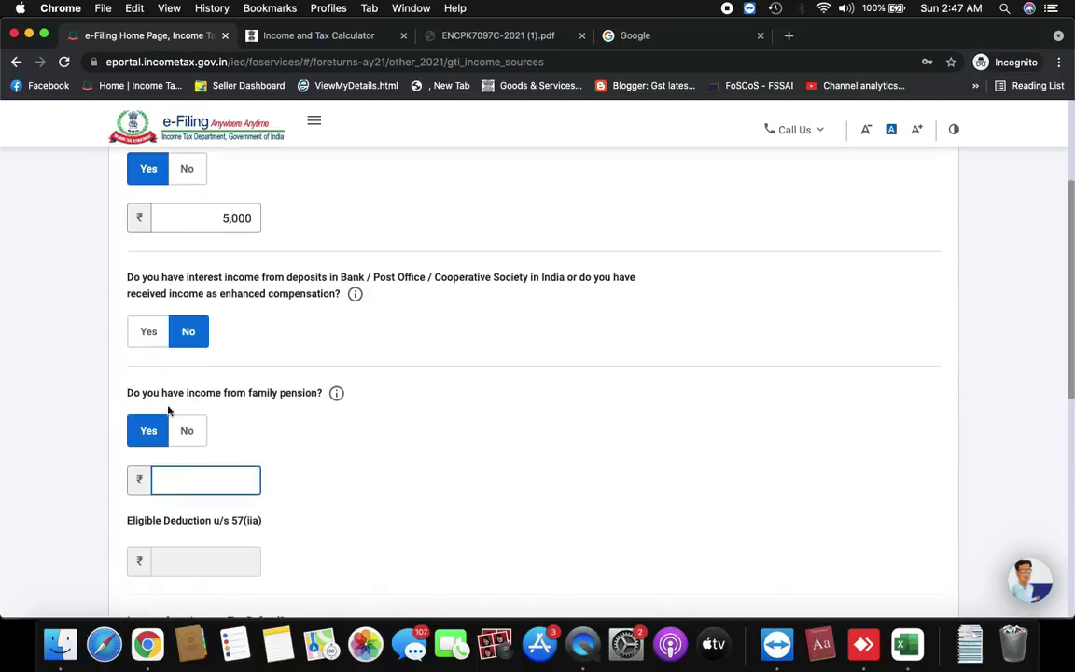
{"action": "left_click", "coordinate": [186, 431]}
{"action": "scroll", "coordinate": [191, 435], "scroll_direction": "down", "scroll_amount": 4}
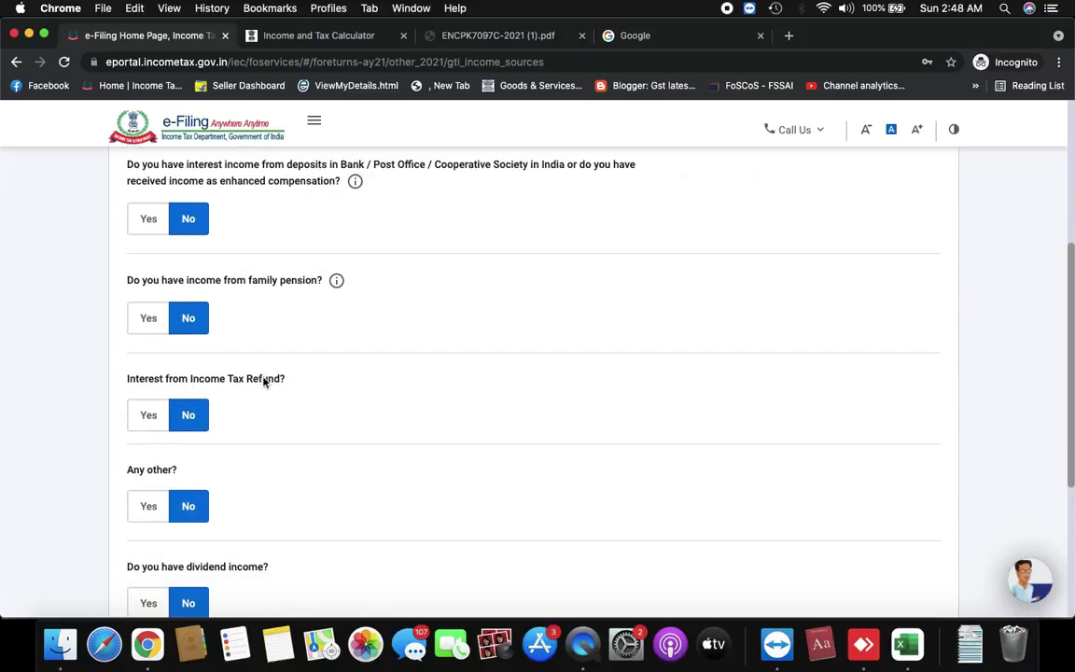
Set the income tax refund interest and Any other income questions back to No
{"action": "left_click", "coordinate": [152, 420]}
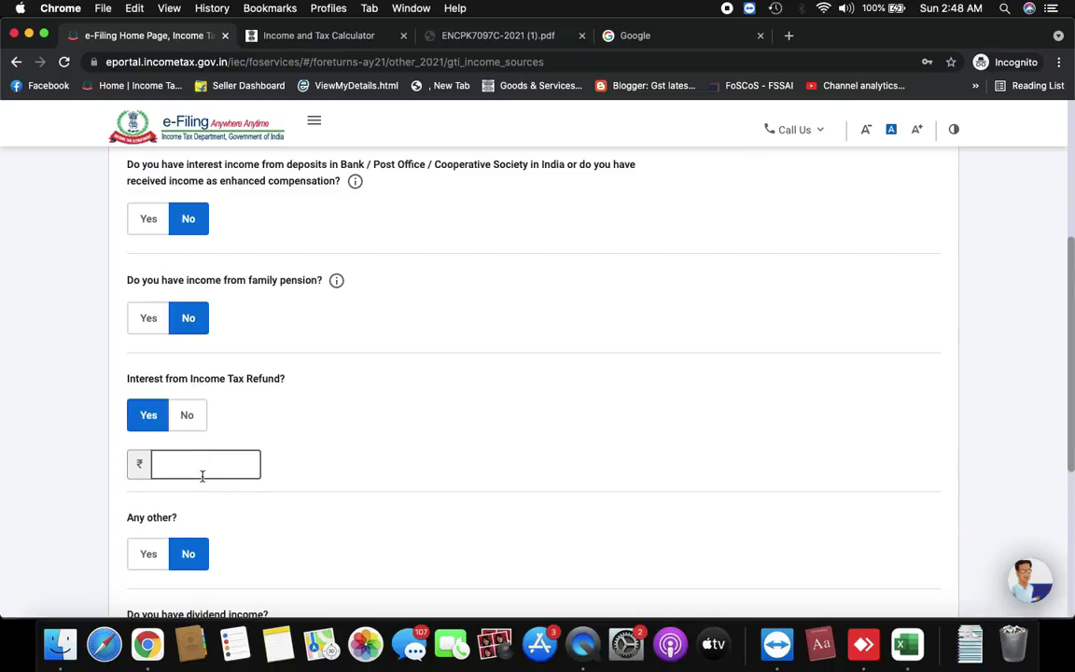
{"action": "left_click", "coordinate": [187, 416]}
{"action": "scroll", "coordinate": [191, 417], "scroll_direction": "down", "scroll_amount": 3}
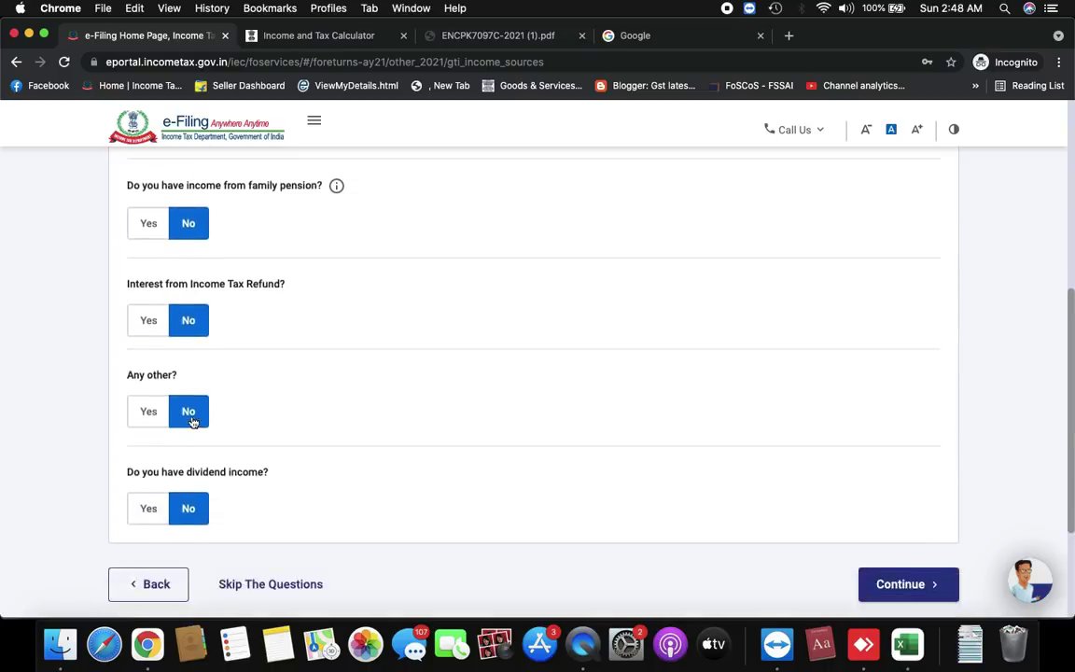
{"action": "left_click", "coordinate": [155, 415]}
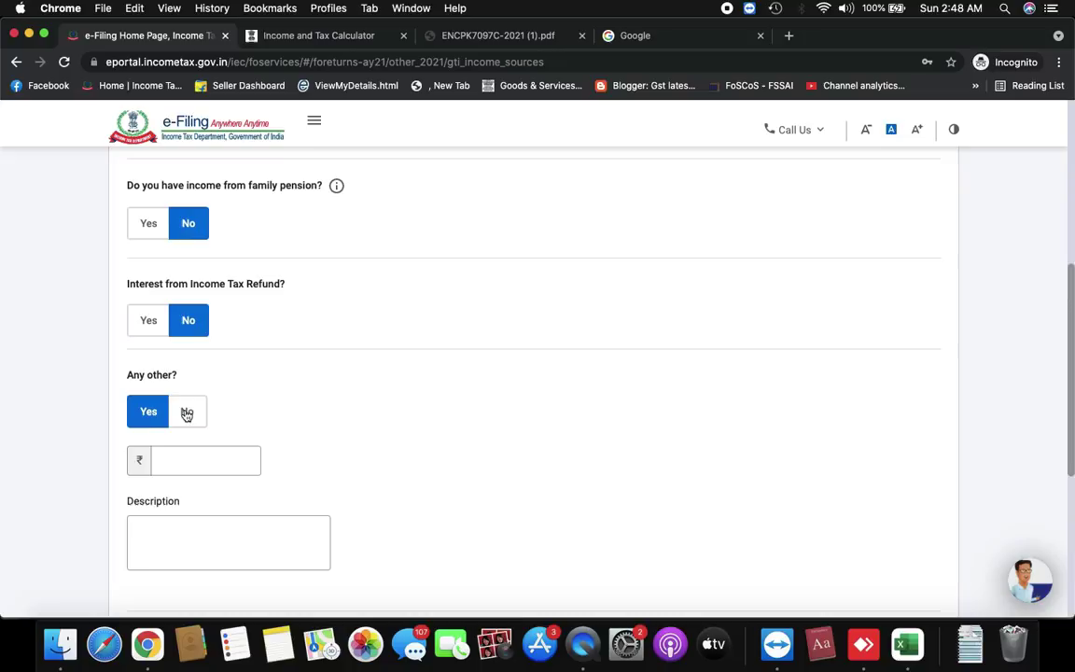
{"action": "left_click", "coordinate": [196, 460]}
{"action": "left_click", "coordinate": [183, 546]}
{"action": "left_click", "coordinate": [188, 414]}
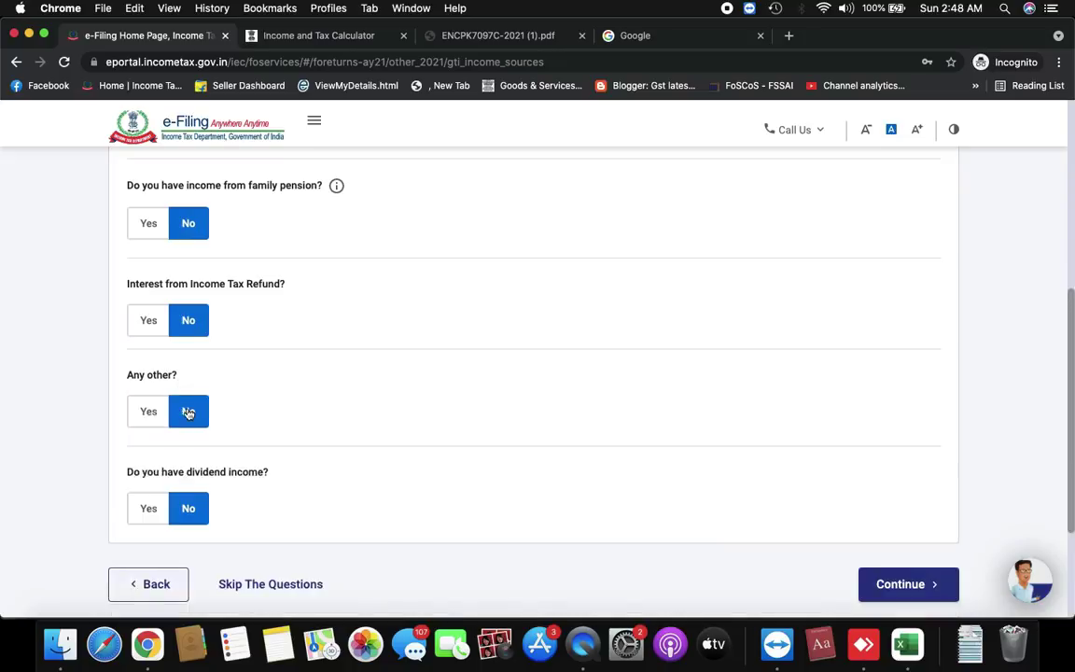
{"action": "scroll", "coordinate": [243, 420], "scroll_direction": "down", "scroll_amount": 3}
{"action": "scroll", "coordinate": [276, 265], "scroll_direction": "up", "scroll_amount": 5}
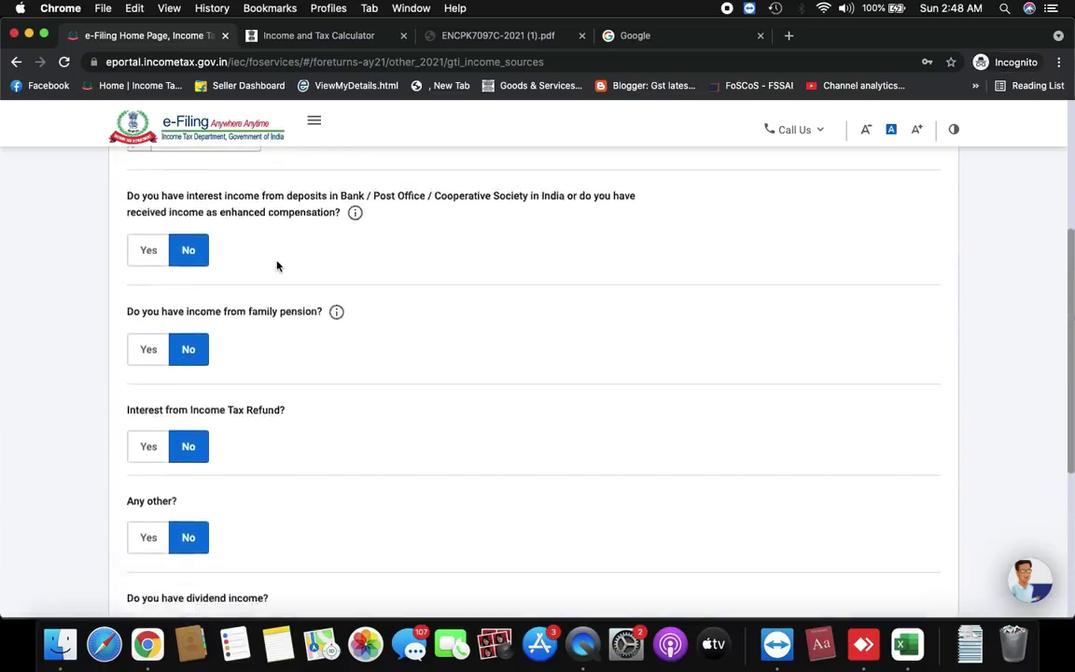
{"action": "scroll", "coordinate": [276, 265], "scroll_direction": "down", "scroll_amount": 6}
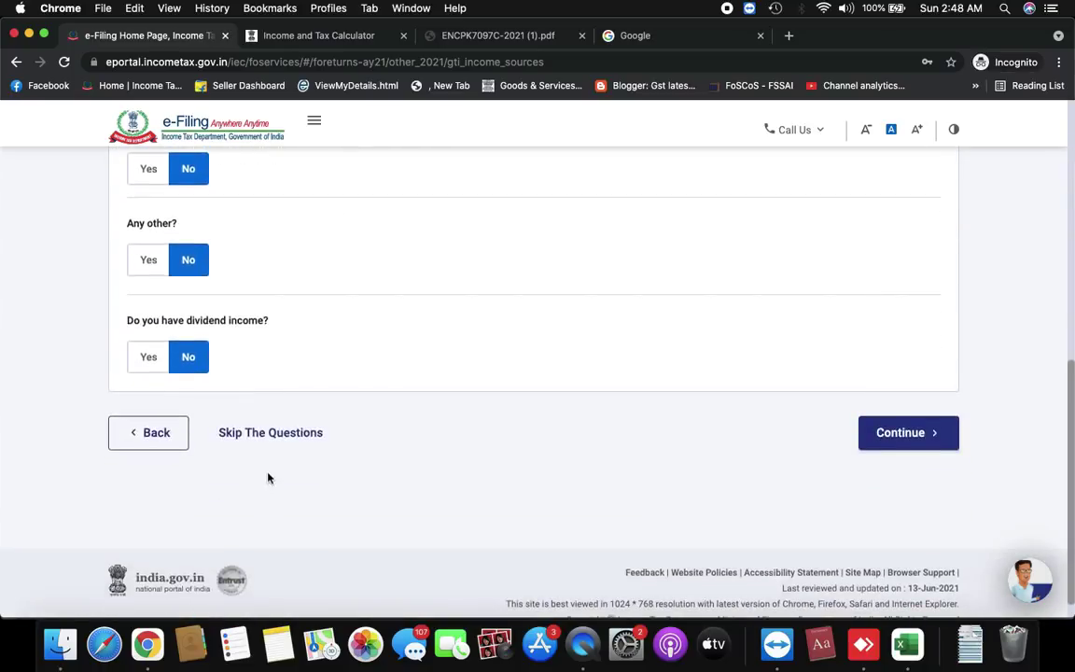
Skip the remaining income questions, confirming Yes on the second attempt
{"action": "left_click", "coordinate": [275, 436]}
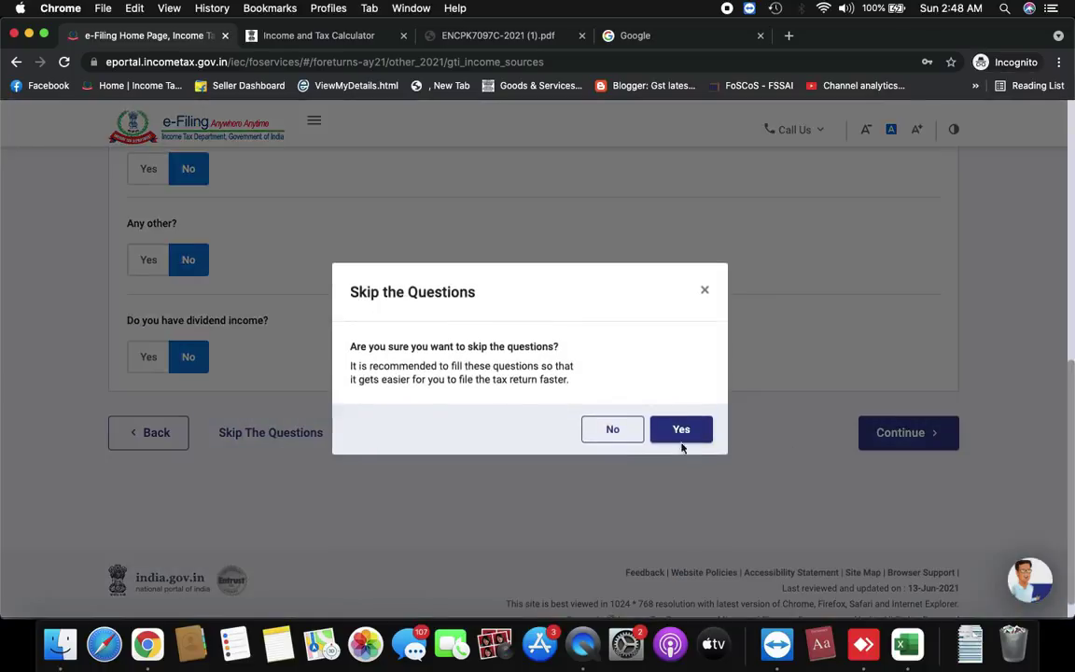
{"action": "left_click", "coordinate": [614, 429]}
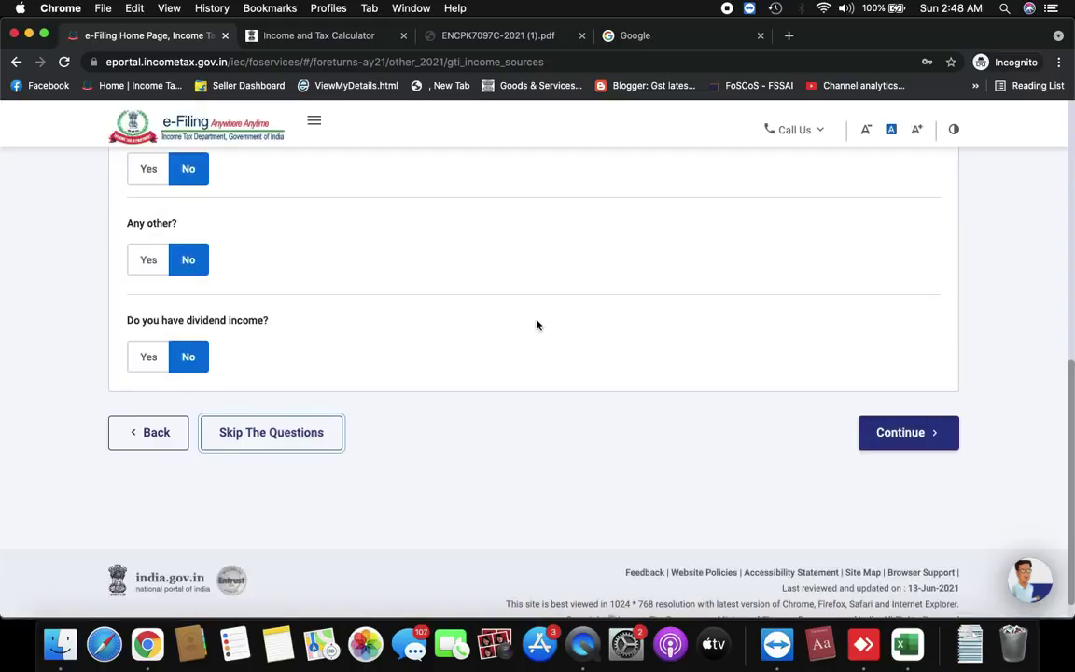
{"action": "scroll", "coordinate": [357, 403], "scroll_direction": "up", "scroll_amount": 1}
{"action": "scroll", "coordinate": [357, 403], "scroll_direction": "up", "scroll_amount": 3}
{"action": "scroll", "coordinate": [357, 403], "scroll_direction": "down", "scroll_amount": 5}
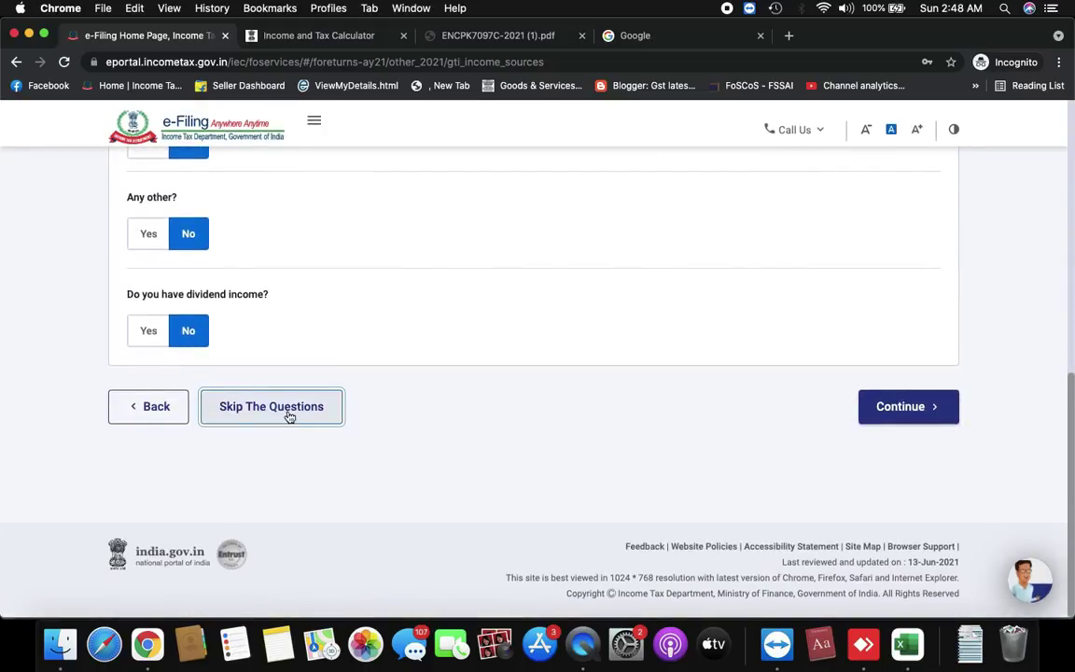
{"action": "left_click", "coordinate": [289, 416]}
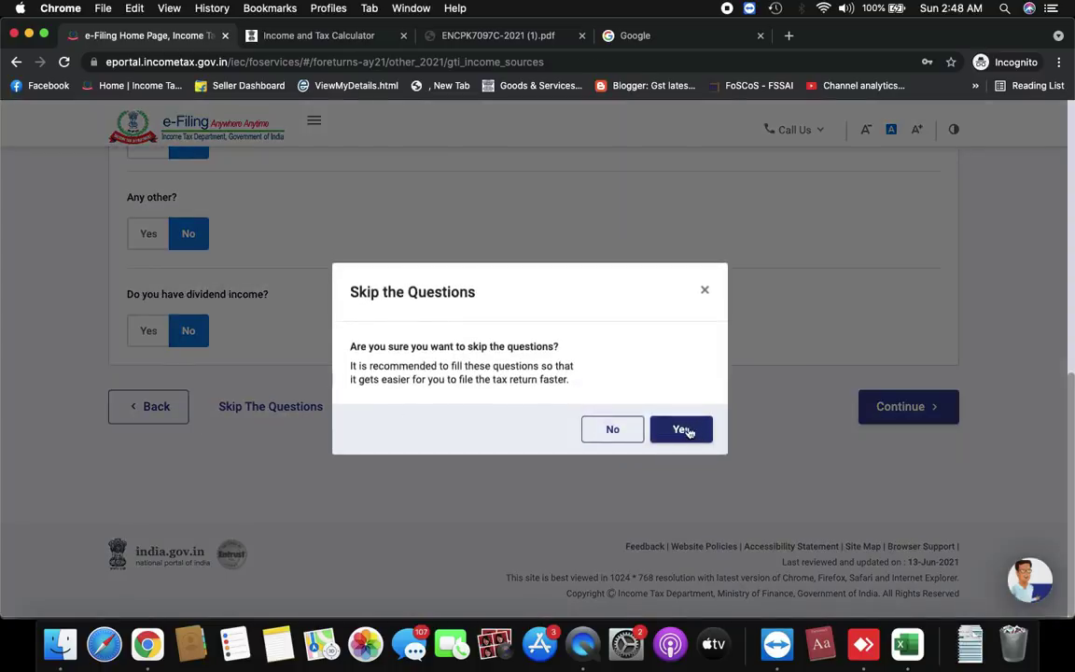
{"action": "left_click", "coordinate": [681, 429]}
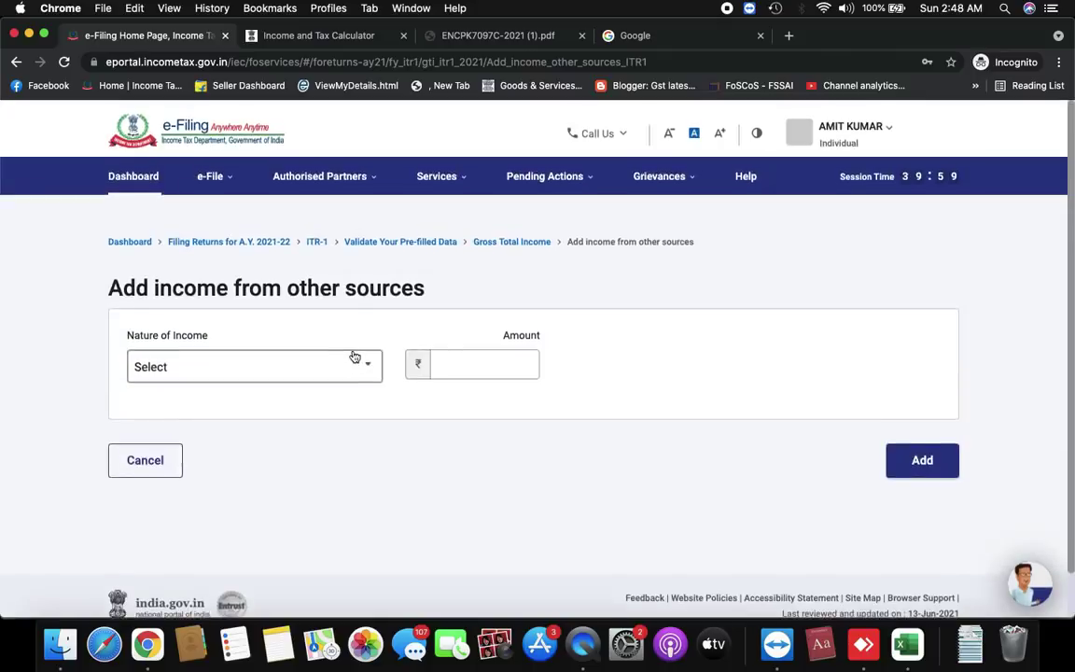
Choose Interest from Saving Account as nature of income, enter 5000, and add it
{"action": "left_click", "coordinate": [276, 365]}
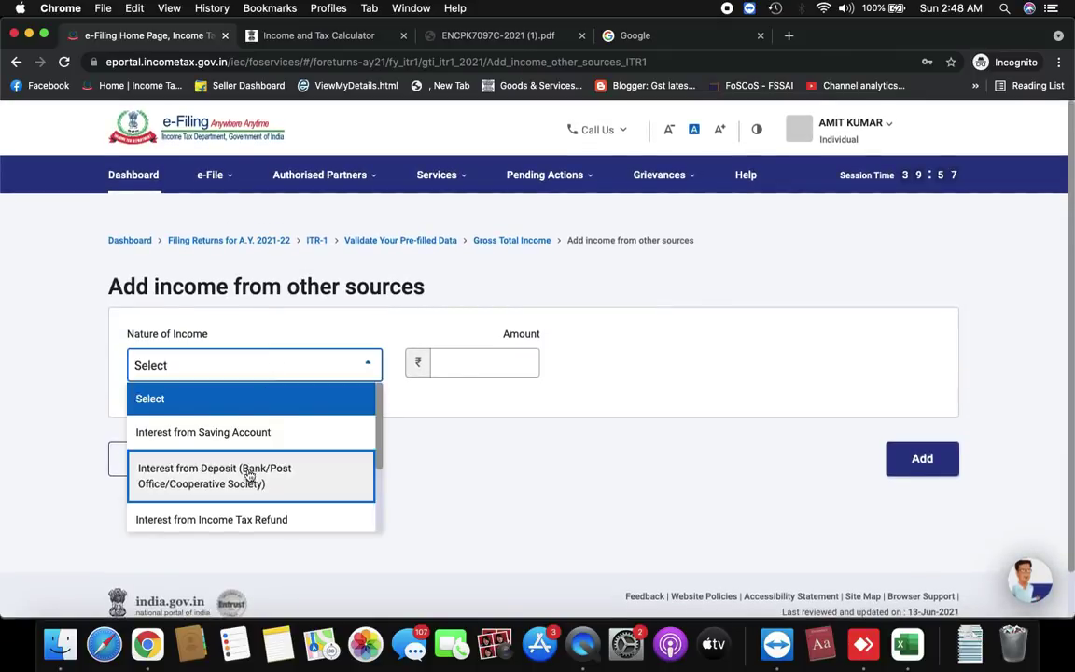
{"action": "scroll", "coordinate": [249, 479], "scroll_direction": "down", "scroll_amount": 5}
{"action": "scroll", "coordinate": [249, 478], "scroll_direction": "up", "scroll_amount": 2}
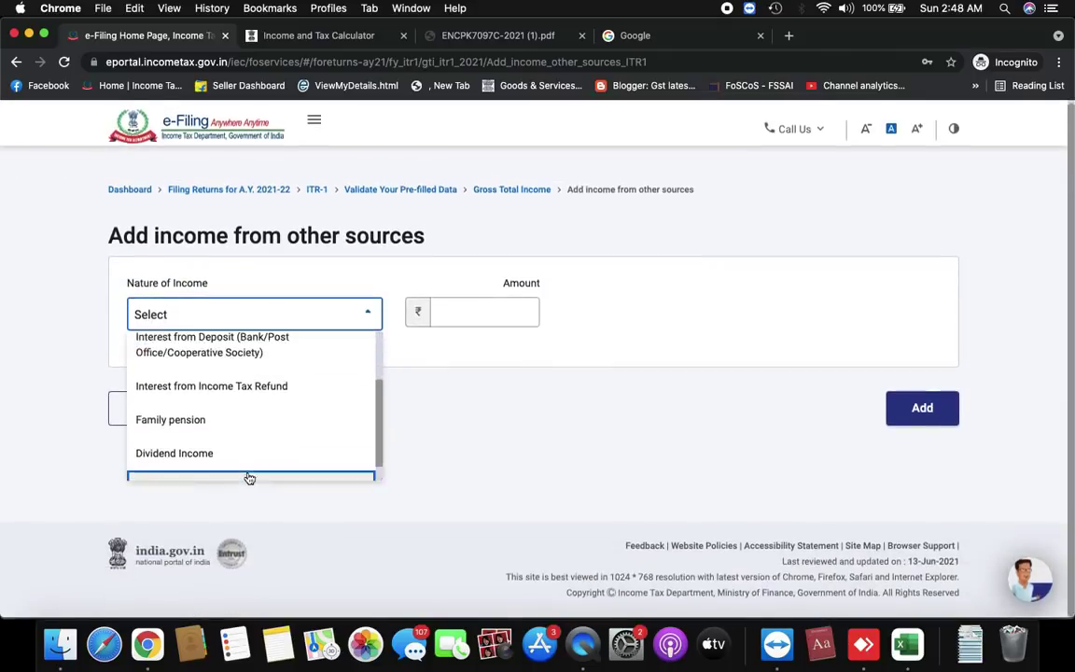
{"action": "scroll", "coordinate": [249, 479], "scroll_direction": "up", "scroll_amount": 3}
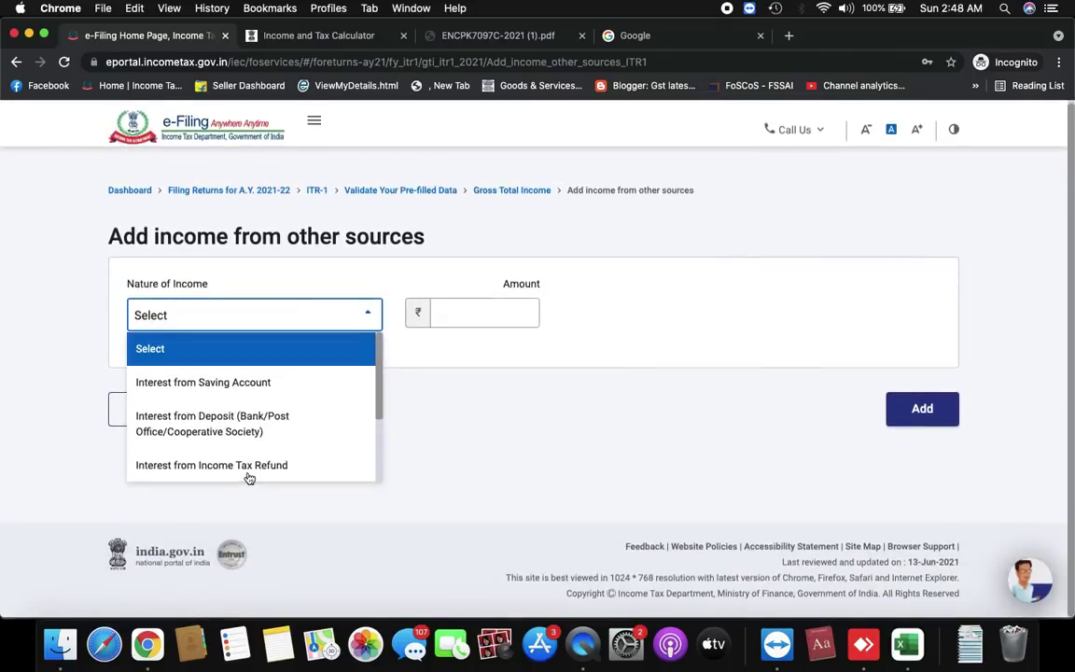
{"action": "left_click", "coordinate": [235, 390]}
{"action": "left_click", "coordinate": [471, 318]}
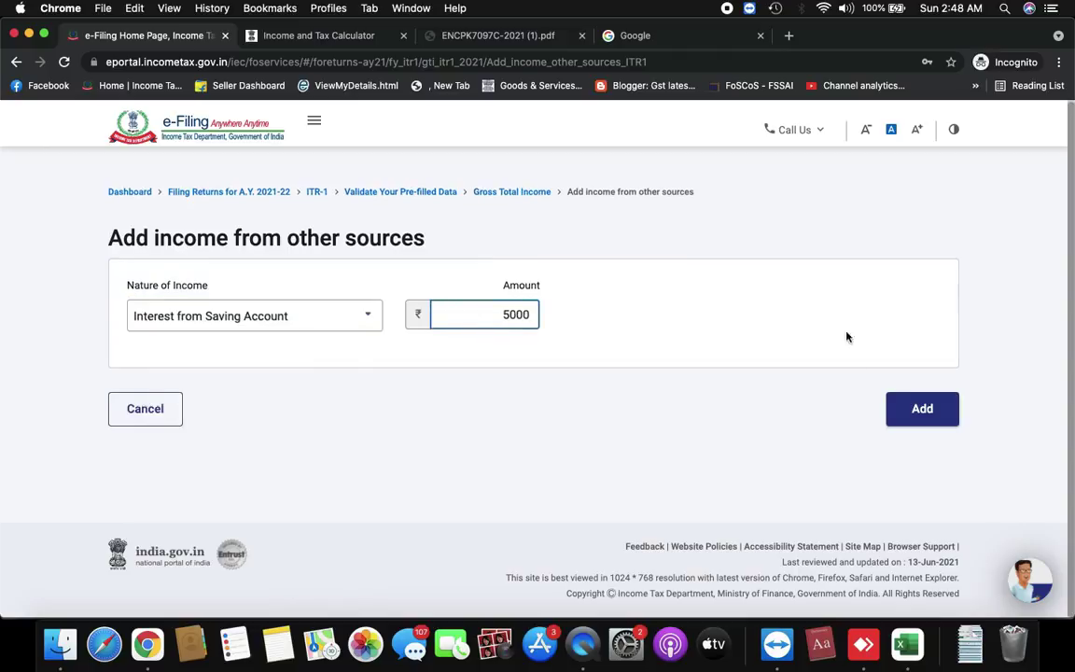
{"action": "left_click", "coordinate": [916, 408]}
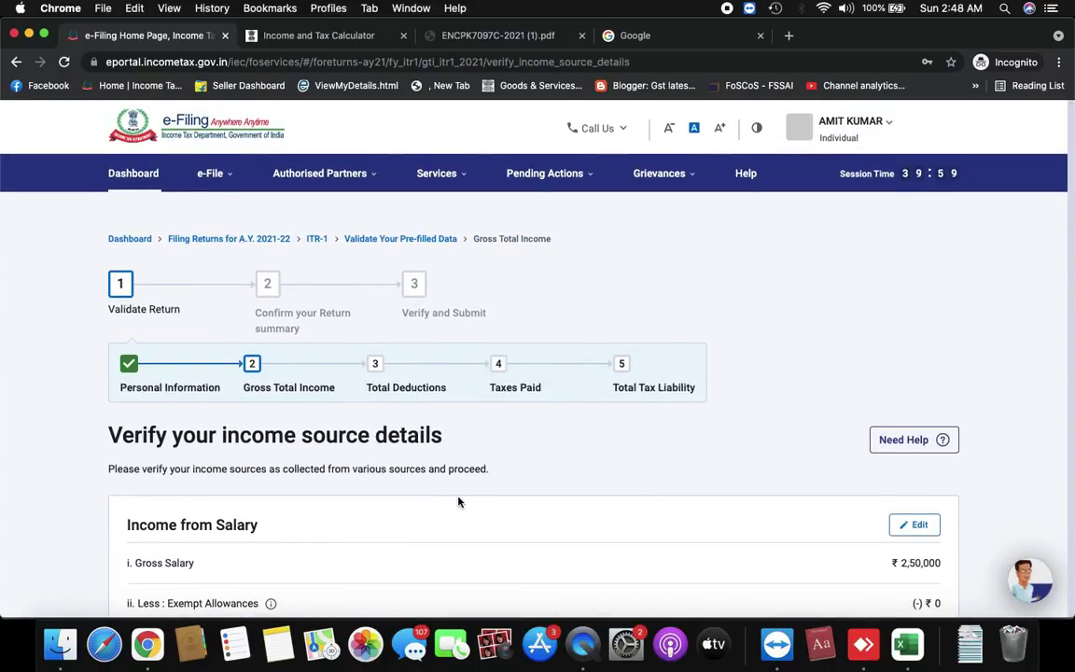
Start another other-sources income entry, initially choosing Any Other as its type
{"action": "scroll", "coordinate": [458, 502], "scroll_direction": "down", "scroll_amount": 10}
{"action": "scroll", "coordinate": [458, 501], "scroll_direction": "down", "scroll_amount": 3}
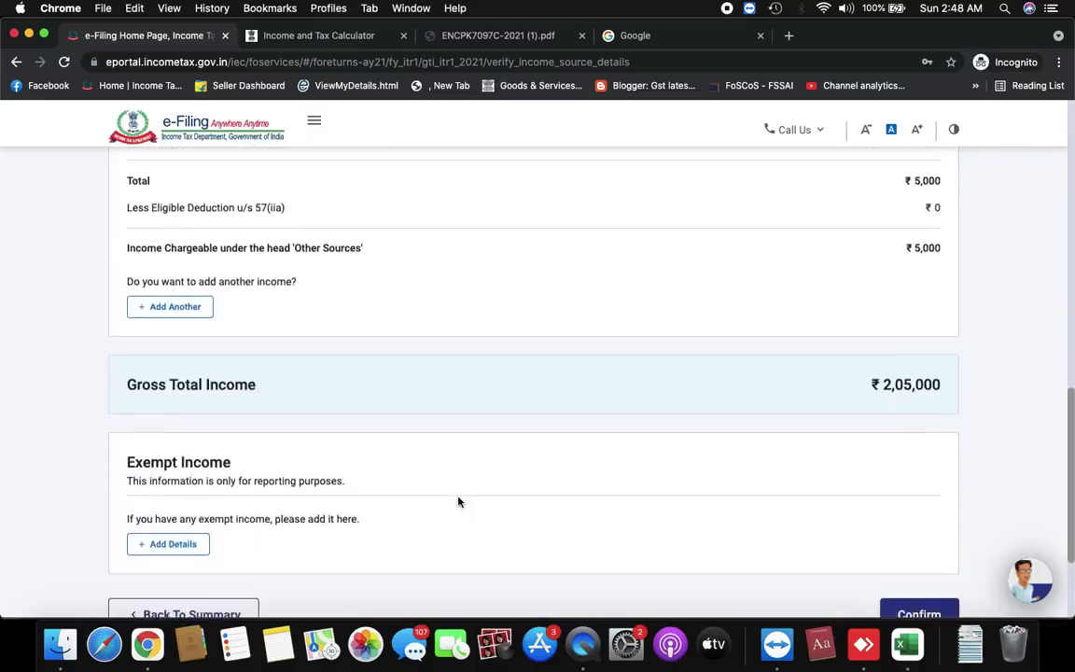
{"action": "scroll", "coordinate": [458, 502], "scroll_direction": "up", "scroll_amount": 4}
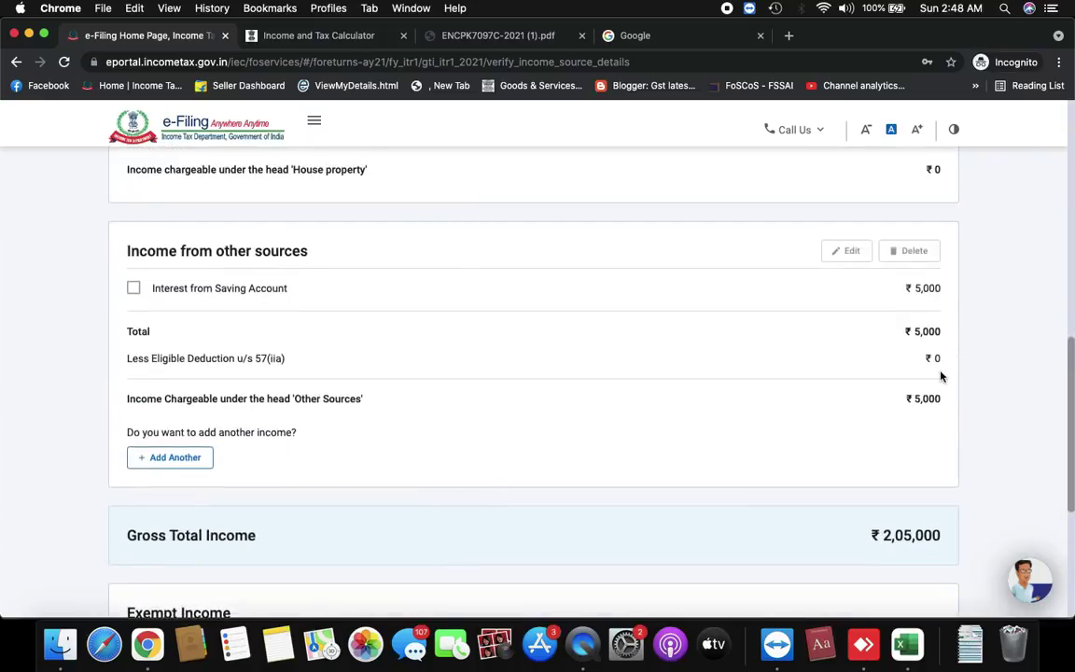
{"action": "left_click", "coordinate": [165, 459]}
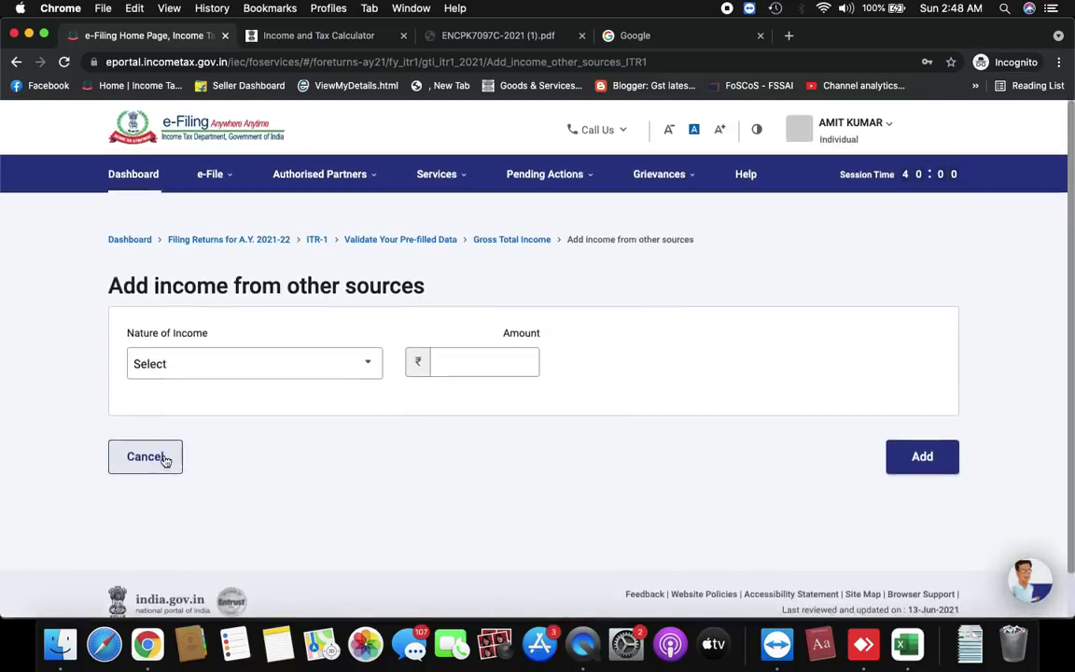
{"action": "left_click", "coordinate": [222, 368]}
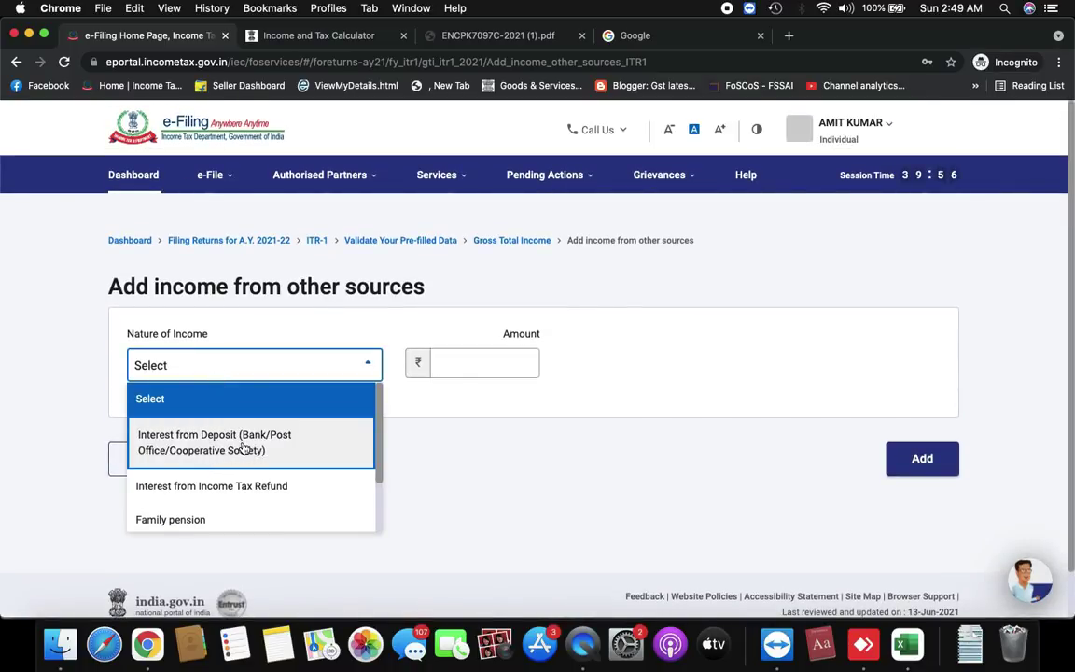
{"action": "scroll", "coordinate": [243, 449], "scroll_direction": "down", "scroll_amount": 2}
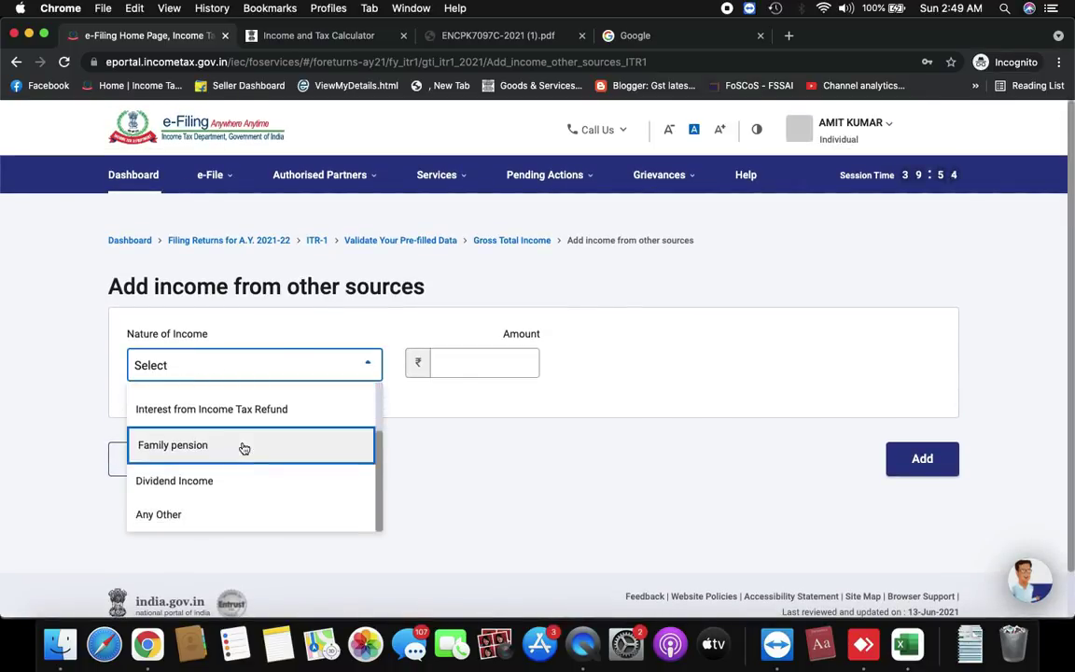
{"action": "scroll", "coordinate": [242, 448], "scroll_direction": "up", "scroll_amount": 2}
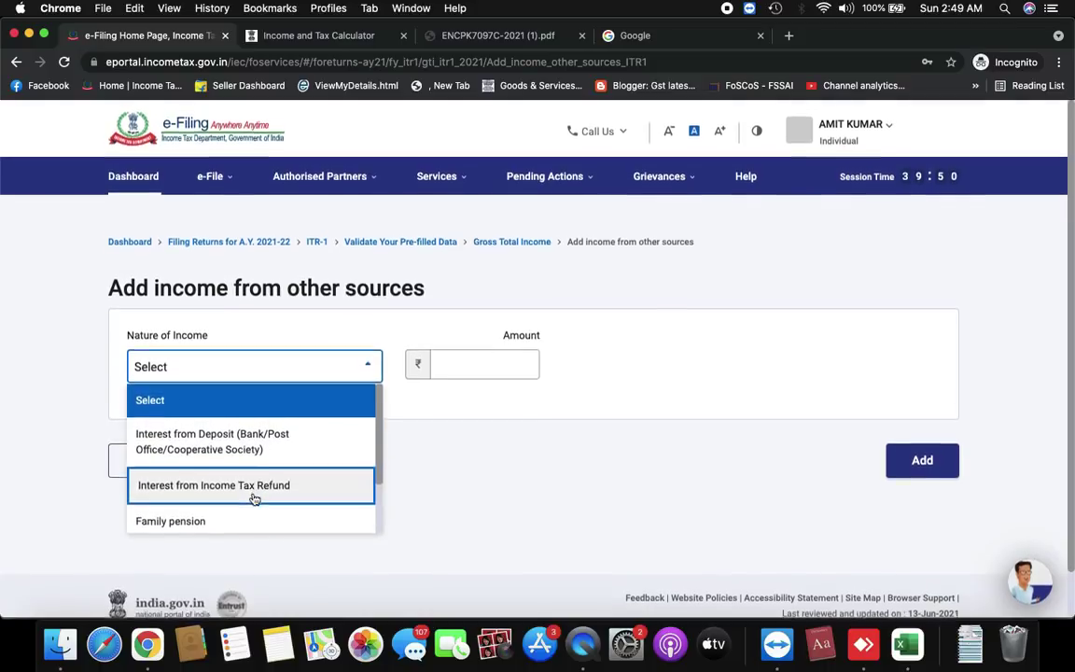
{"action": "scroll", "coordinate": [254, 499], "scroll_direction": "down", "scroll_amount": 1}
{"action": "scroll", "coordinate": [252, 499], "scroll_direction": "down", "scroll_amount": 1}
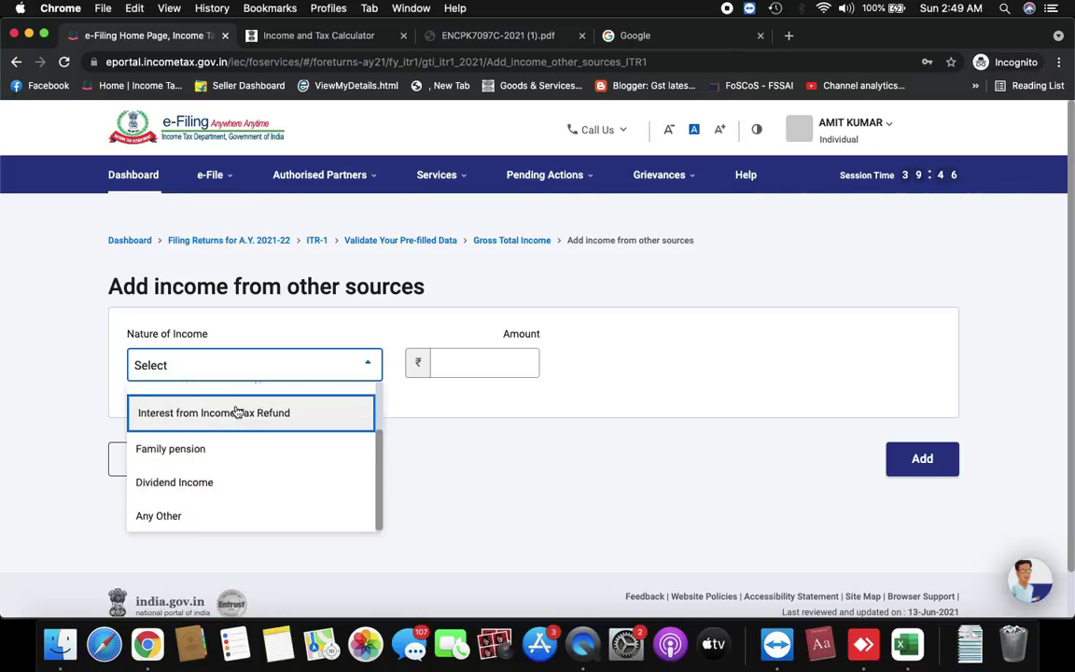
{"action": "scroll", "coordinate": [276, 421], "scroll_direction": "up", "scroll_amount": 2}
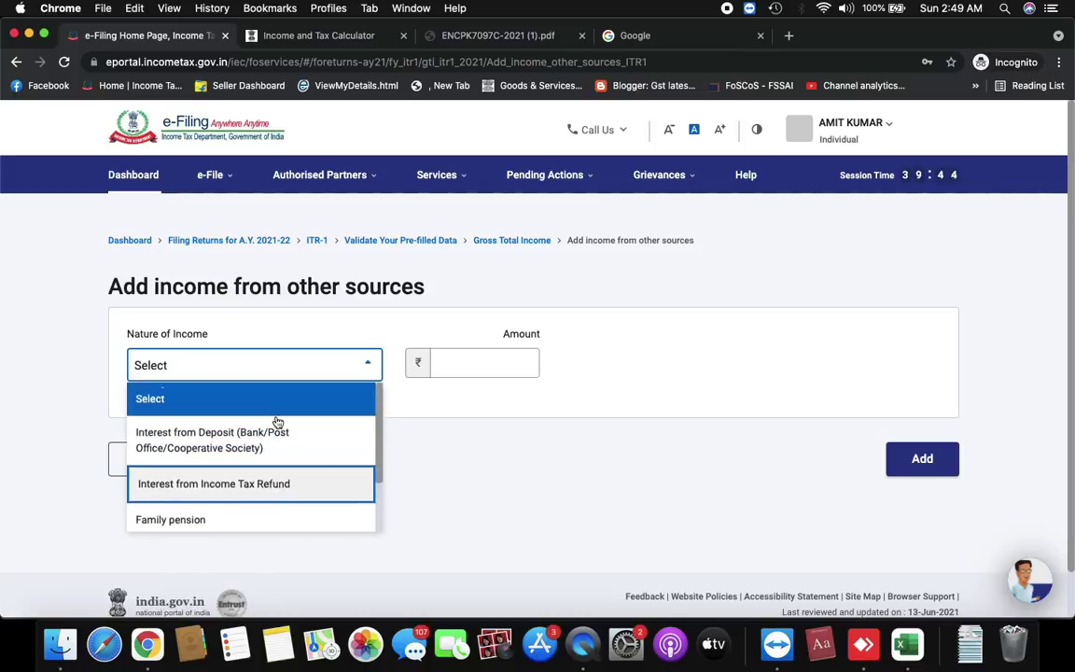
{"action": "scroll", "coordinate": [276, 431], "scroll_direction": "down", "scroll_amount": 2}
{"action": "left_click", "coordinate": [206, 524]}
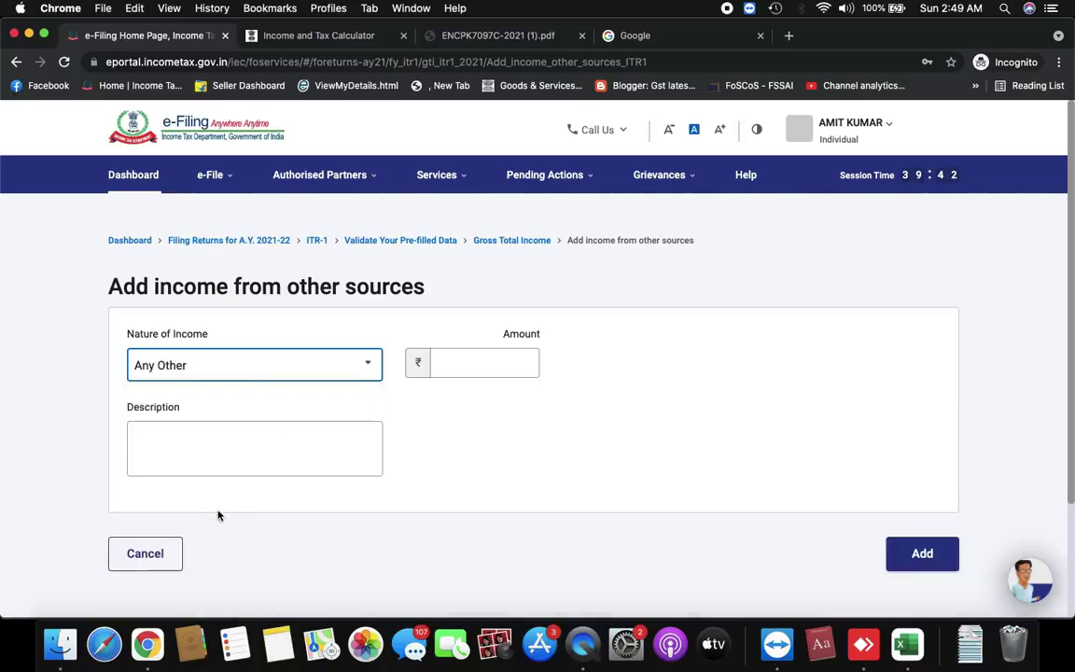
Change the type to Interest from Deposit (Bank/Post Office/Cooperative Society) and enter ₹50
{"action": "left_click", "coordinate": [291, 371]}
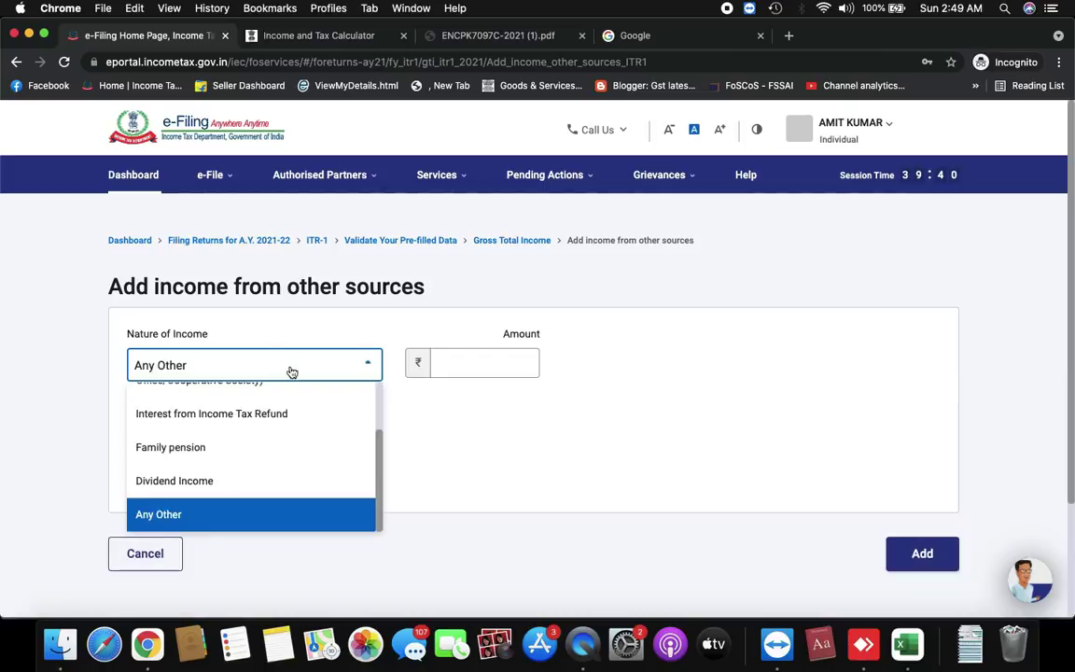
{"action": "scroll", "coordinate": [256, 444], "scroll_direction": "up", "scroll_amount": 2}
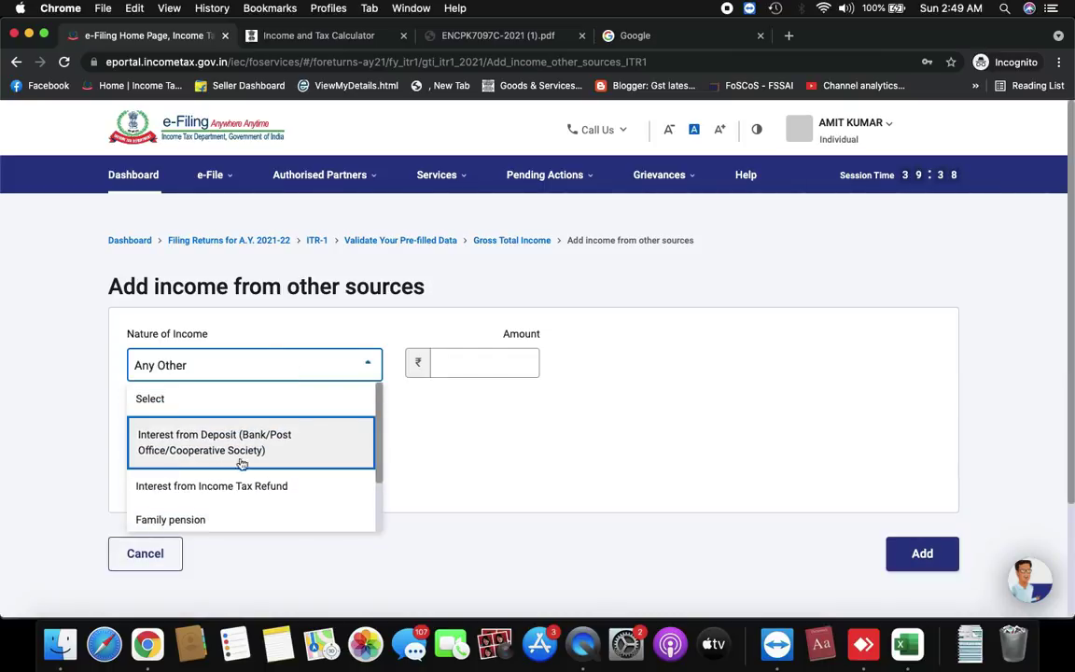
{"action": "left_click", "coordinate": [252, 450]}
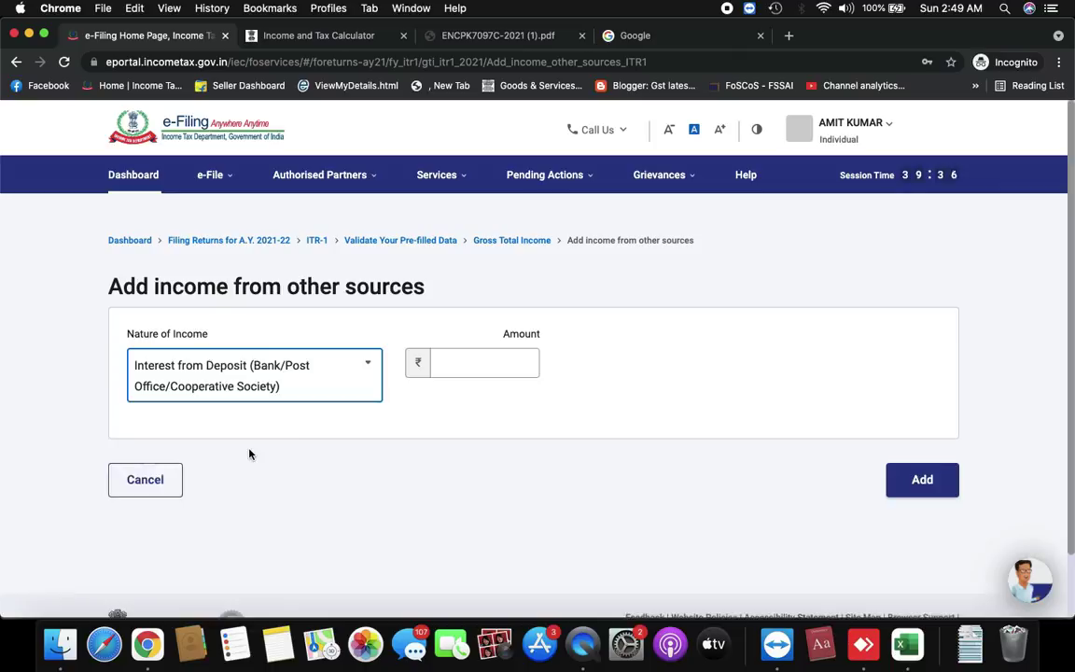
{"action": "left_click", "coordinate": [501, 365]}
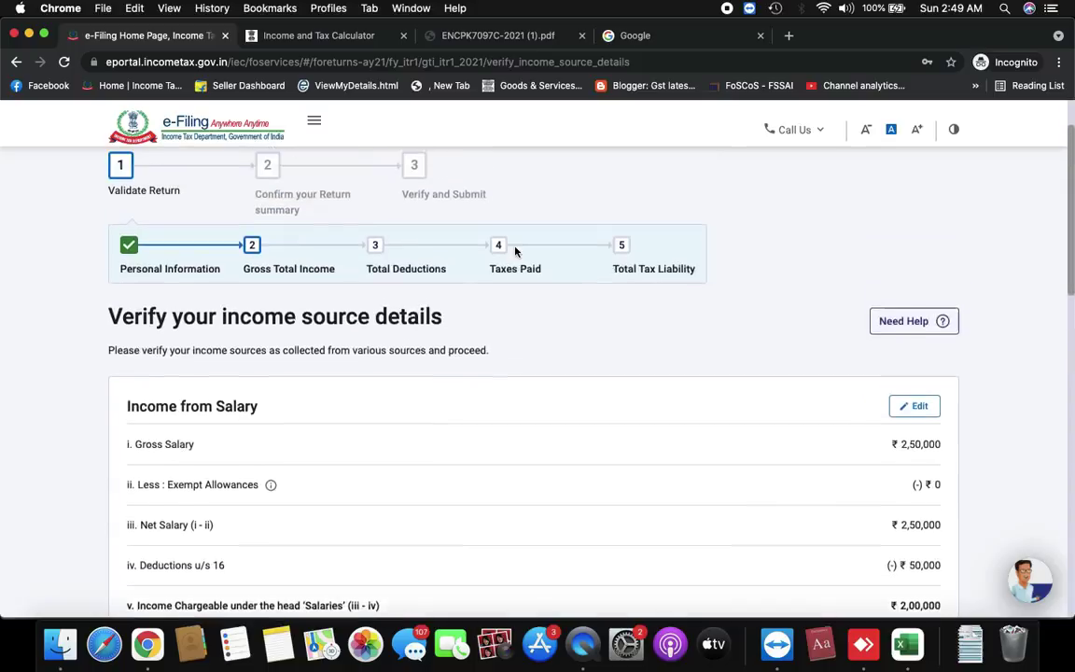
{"action": "scroll", "coordinate": [515, 250], "scroll_direction": "up", "scroll_amount": 1}
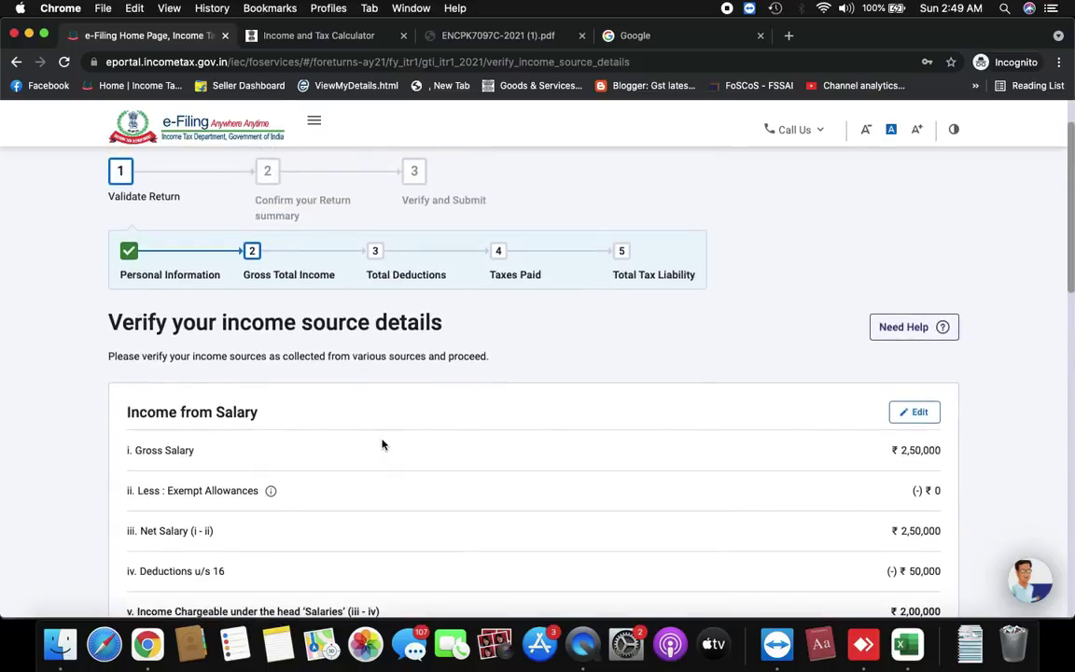
Confirm the Gross Total Income of ₹2,55,000 at the bottom of the income page
{"action": "scroll", "coordinate": [382, 445], "scroll_direction": "down", "scroll_amount": 10}
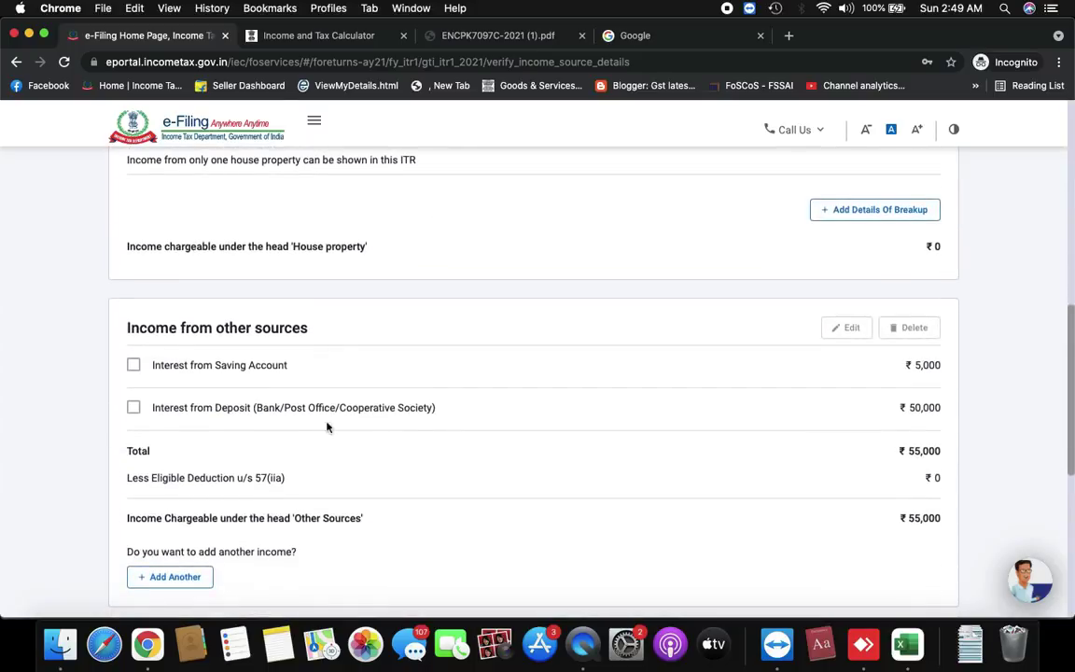
{"action": "scroll", "coordinate": [743, 446], "scroll_direction": "down", "scroll_amount": 8}
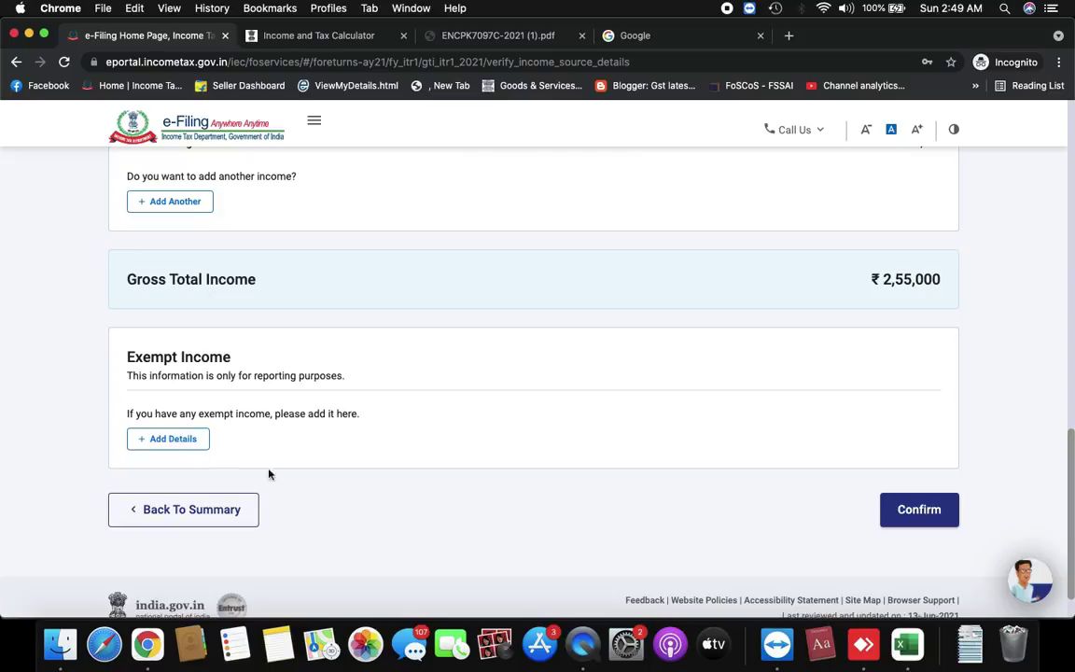
{"action": "left_click", "coordinate": [919, 508]}
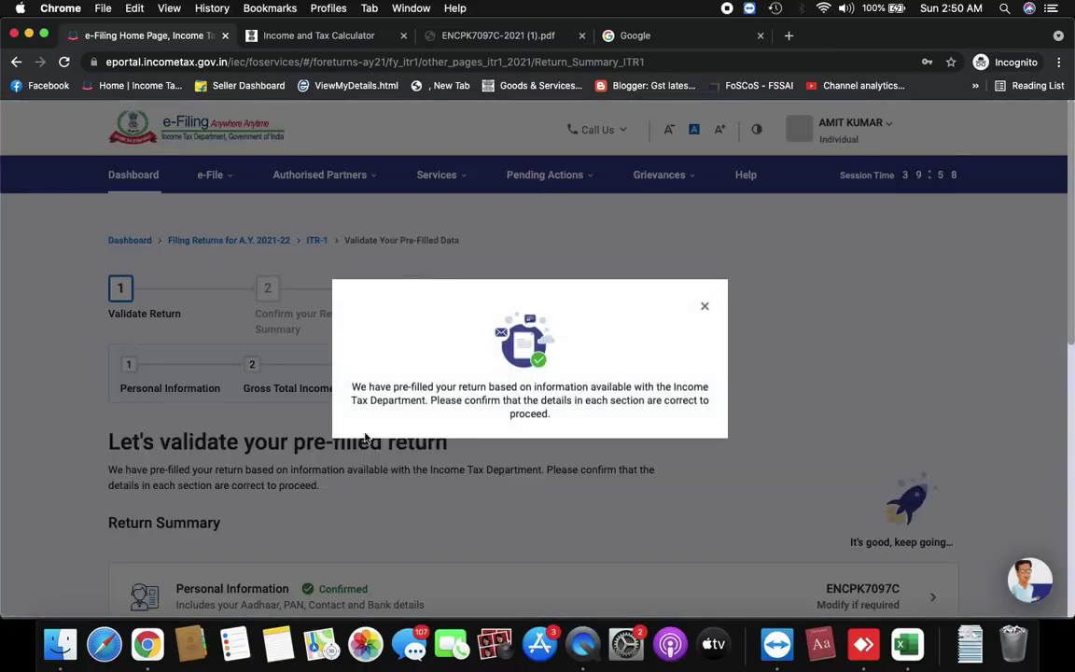
Close the pre-filled return notice and open Total Deductions from the Return Summary
{"action": "left_click", "coordinate": [706, 309]}
{"action": "scroll", "coordinate": [704, 308], "scroll_direction": "down", "scroll_amount": 5}
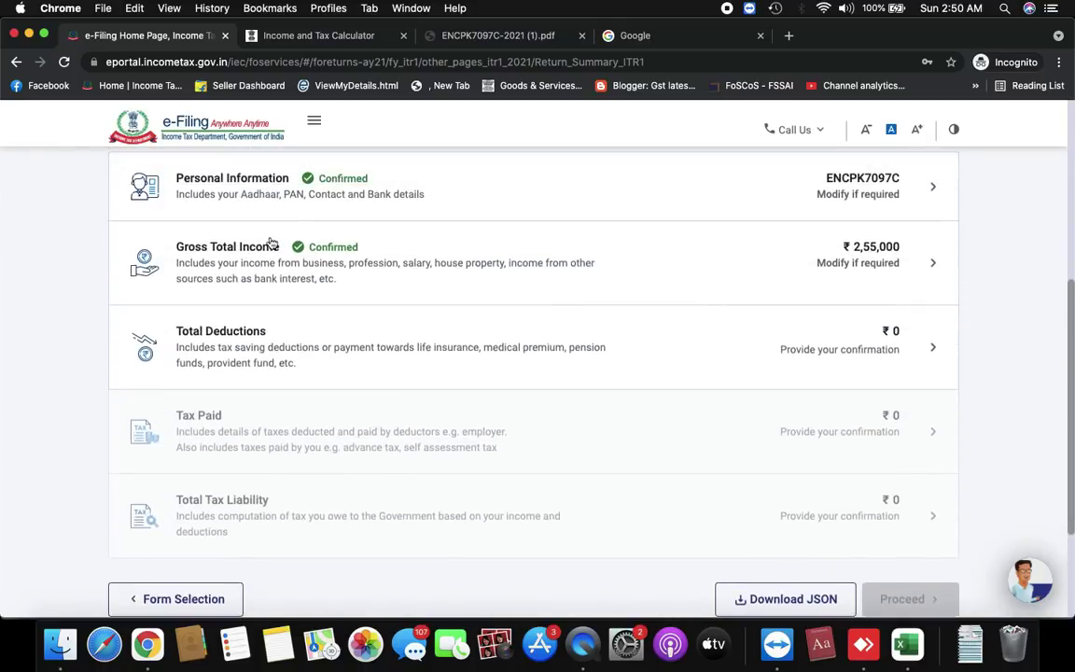
{"action": "scroll", "coordinate": [294, 261], "scroll_direction": "up", "scroll_amount": 2}
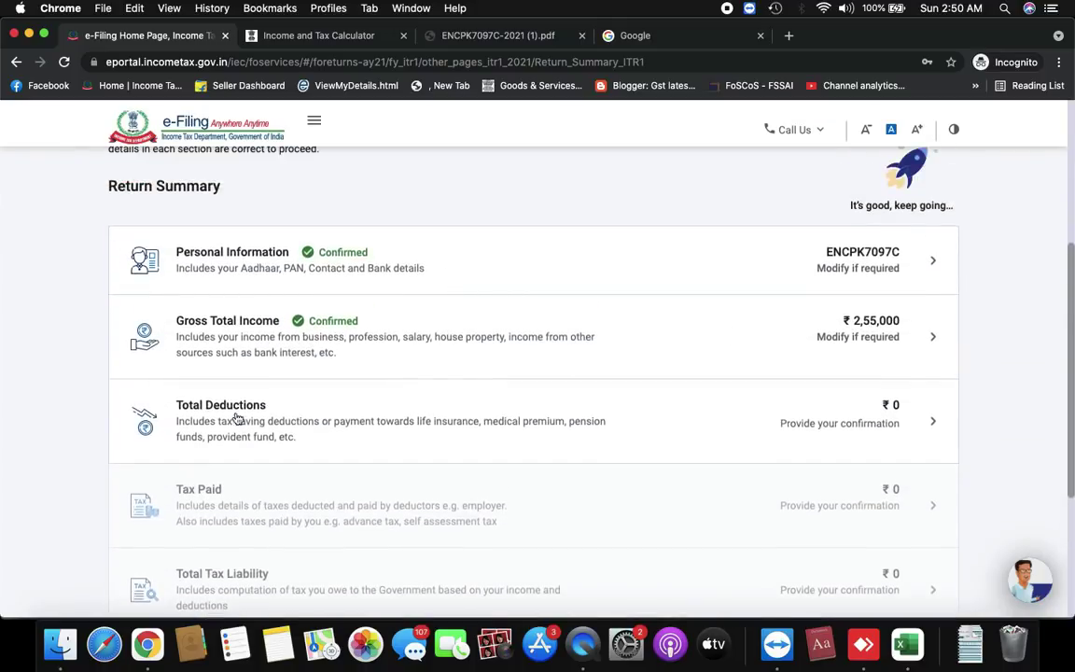
{"action": "left_click", "coordinate": [909, 427]}
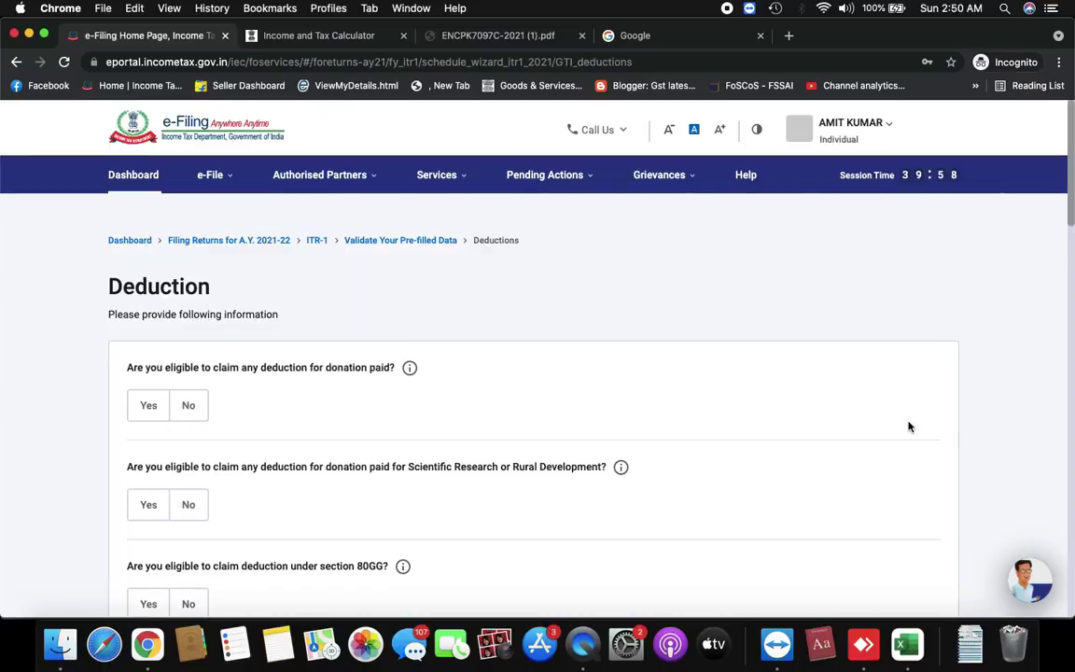
Answer Yes to the donations question and No to Scientific Research and 80GG
{"action": "scroll", "coordinate": [906, 424], "scroll_direction": "down", "scroll_amount": 2}
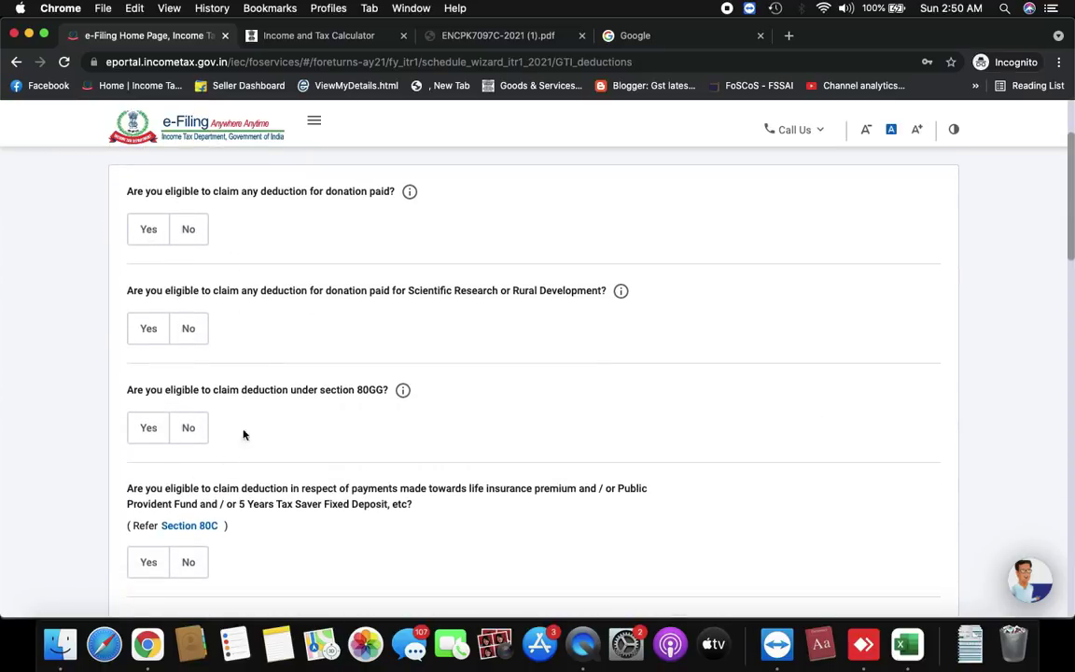
{"action": "scroll", "coordinate": [259, 529], "scroll_direction": "down", "scroll_amount": 6}
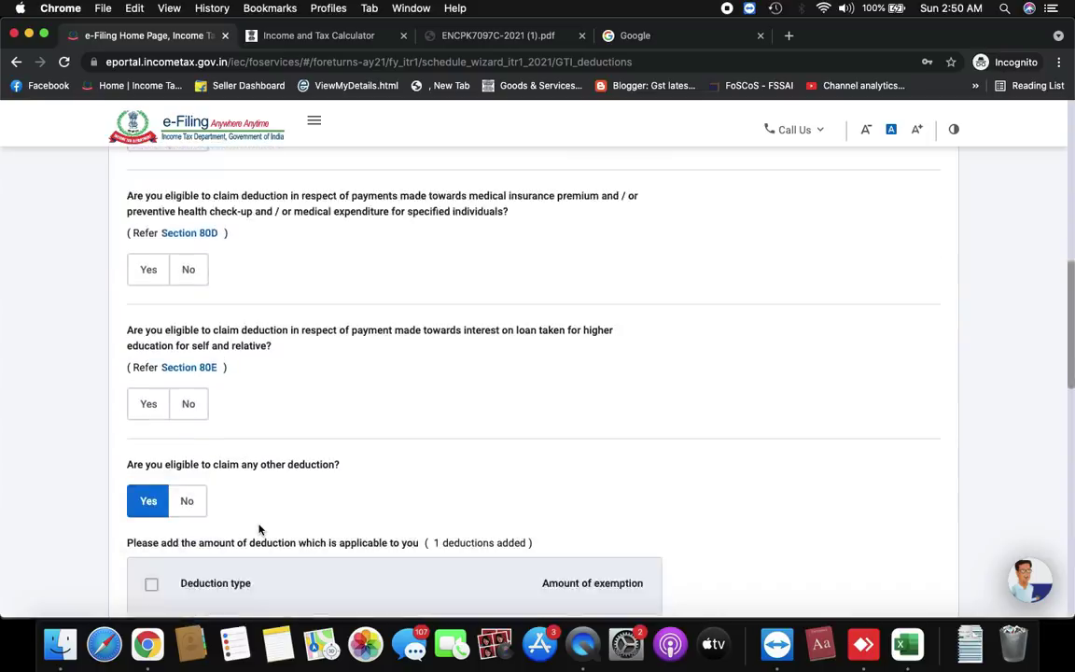
{"action": "scroll", "coordinate": [260, 528], "scroll_direction": "up", "scroll_amount": 8}
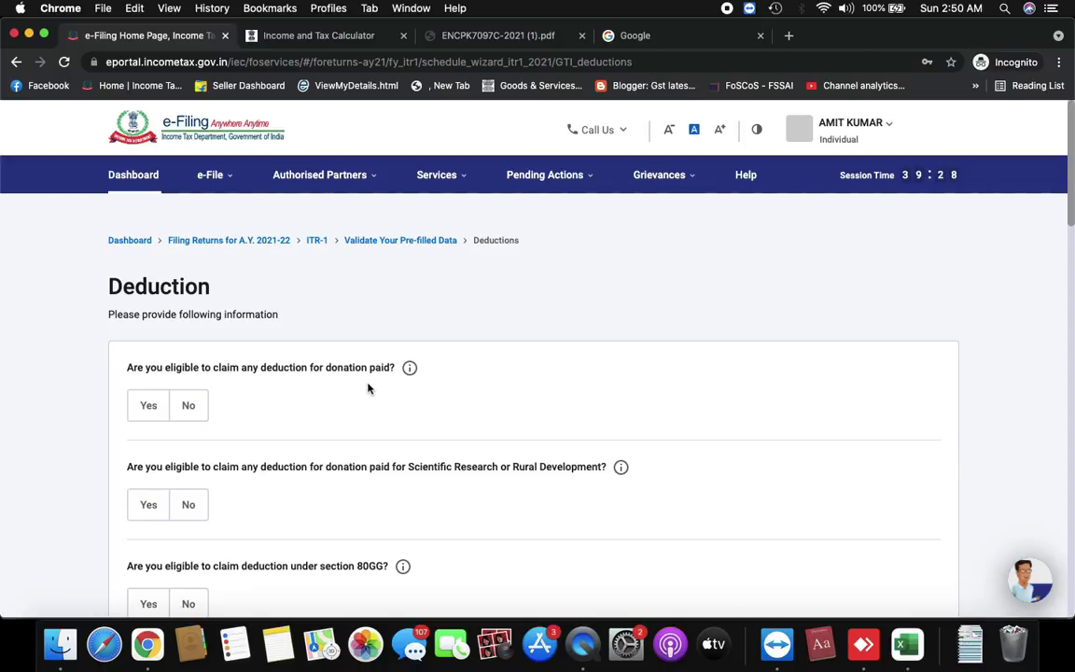
{"action": "left_click", "coordinate": [146, 411]}
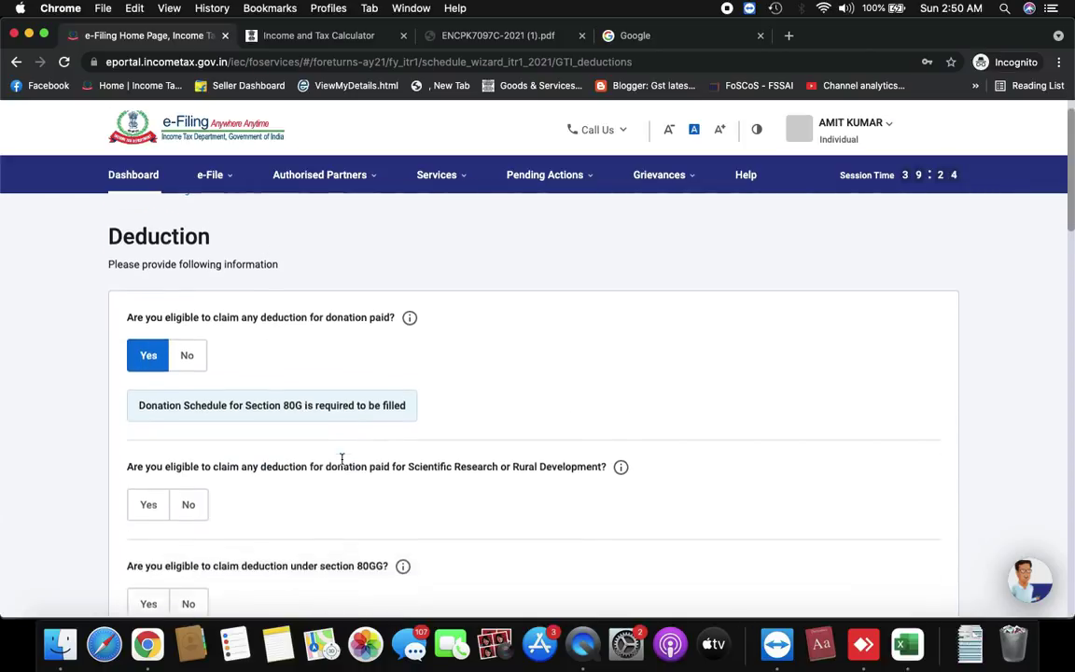
{"action": "scroll", "coordinate": [339, 457], "scroll_direction": "down", "scroll_amount": 15}
{"action": "scroll", "coordinate": [341, 462], "scroll_direction": "down", "scroll_amount": 3}
{"action": "scroll", "coordinate": [343, 462], "scroll_direction": "up", "scroll_amount": 1}
{"action": "scroll", "coordinate": [343, 462], "scroll_direction": "down", "scroll_amount": 1}
{"action": "left_click", "coordinate": [150, 460]}
{"action": "scroll", "coordinate": [147, 468], "scroll_direction": "up", "scroll_amount": 20}
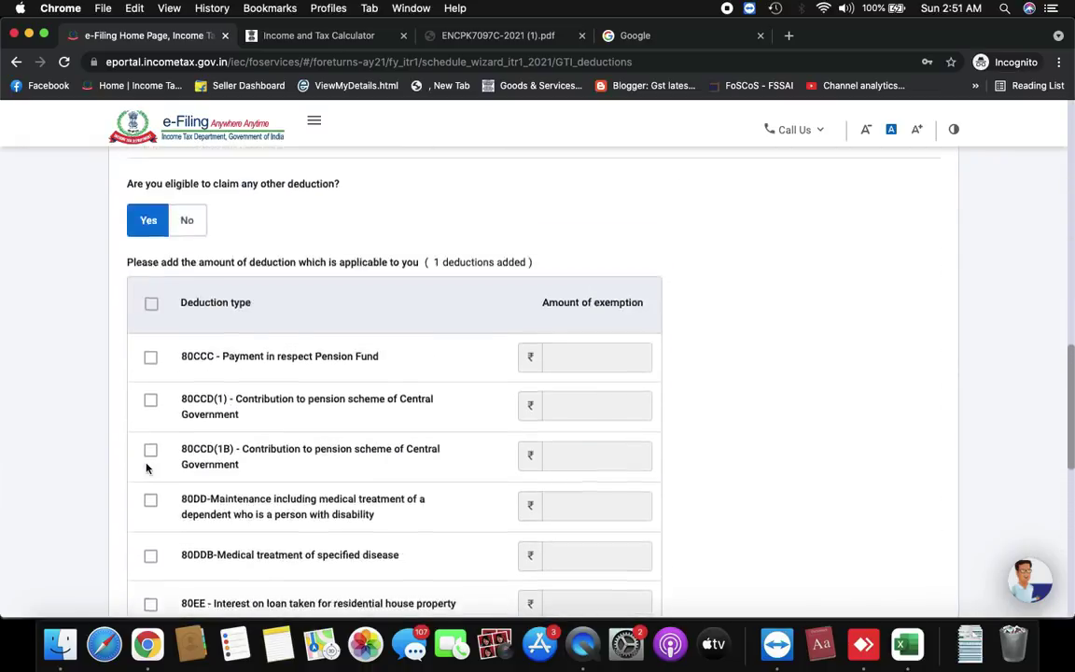
{"action": "scroll", "coordinate": [158, 480], "scroll_direction": "up", "scroll_amount": 1}
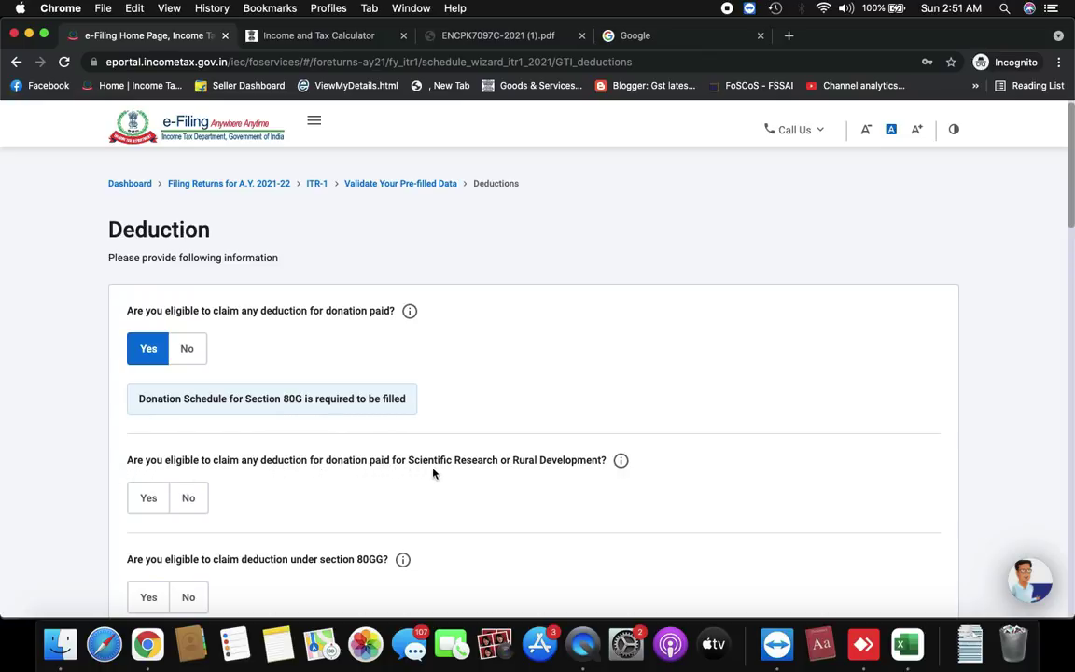
{"action": "scroll", "coordinate": [178, 432], "scroll_direction": "down", "scroll_amount": 2}
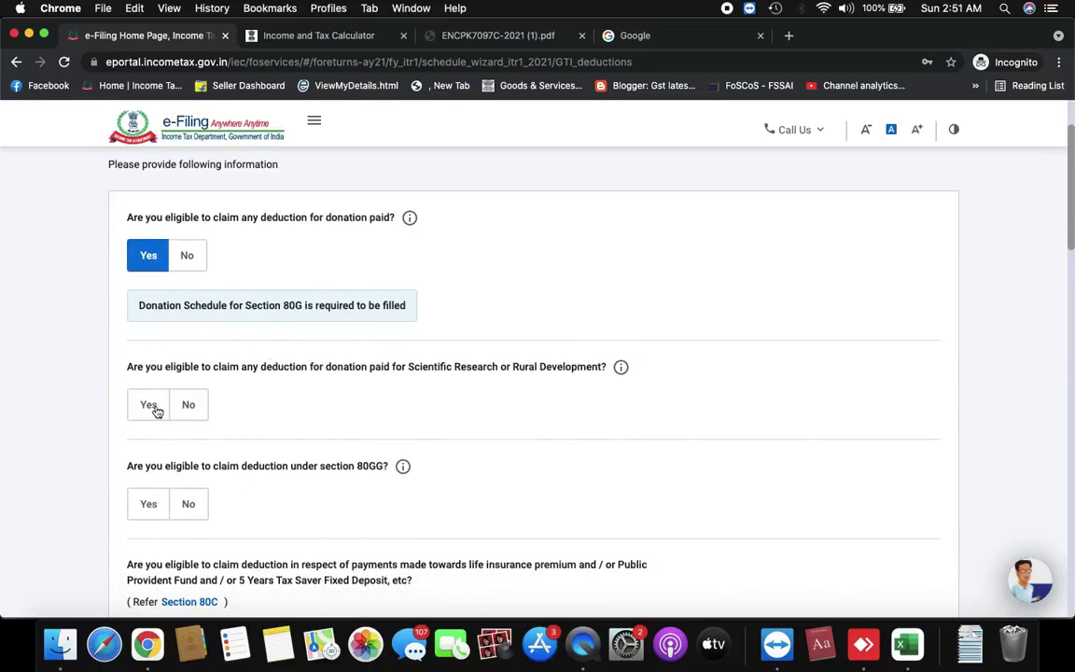
{"action": "left_click", "coordinate": [188, 403]}
{"action": "left_click", "coordinate": [188, 504]}
Claim a Section 80C deduction of 1,00,000
{"action": "scroll", "coordinate": [187, 467], "scroll_direction": "down", "scroll_amount": 5}
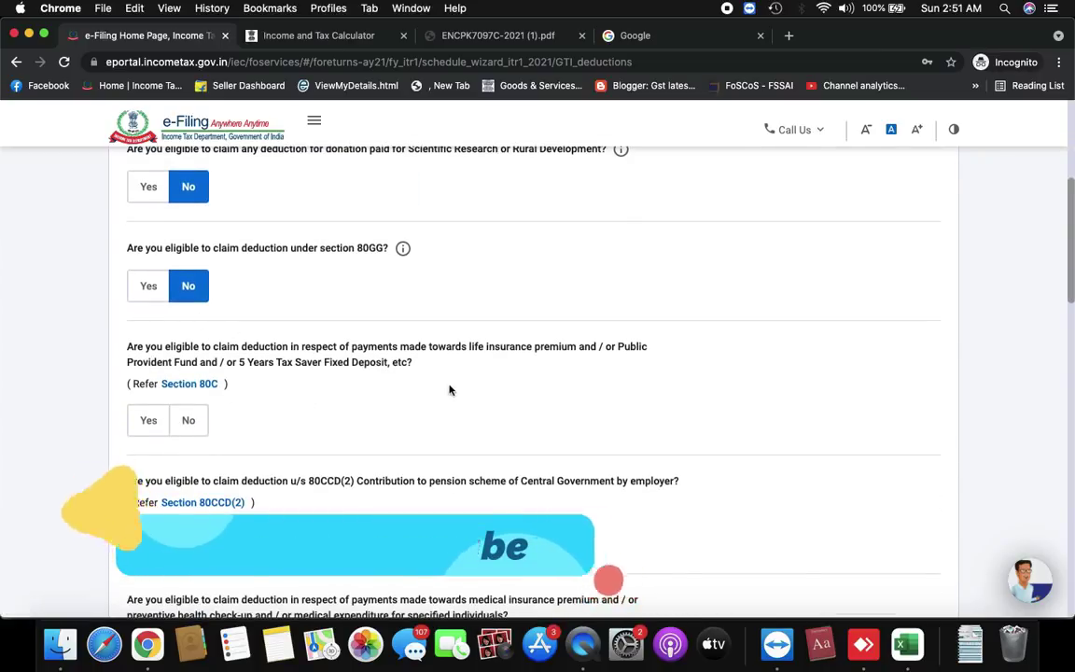
{"action": "scroll", "coordinate": [448, 390], "scroll_direction": "down", "scroll_amount": 2}
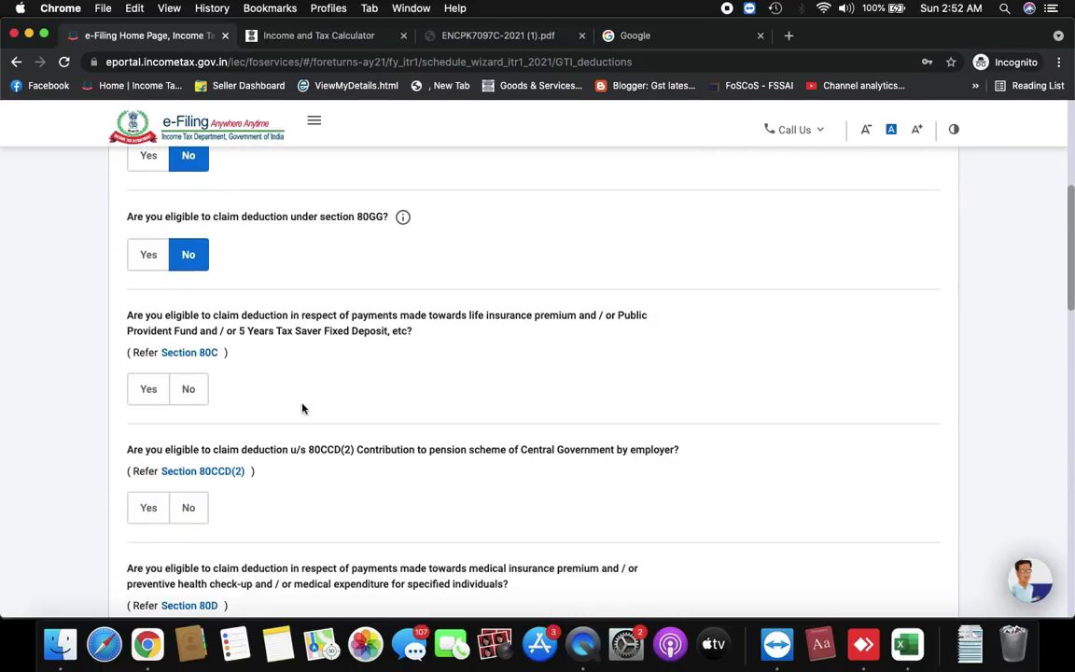
{"action": "left_click", "coordinate": [148, 388]}
{"action": "left_click", "coordinate": [191, 461]}
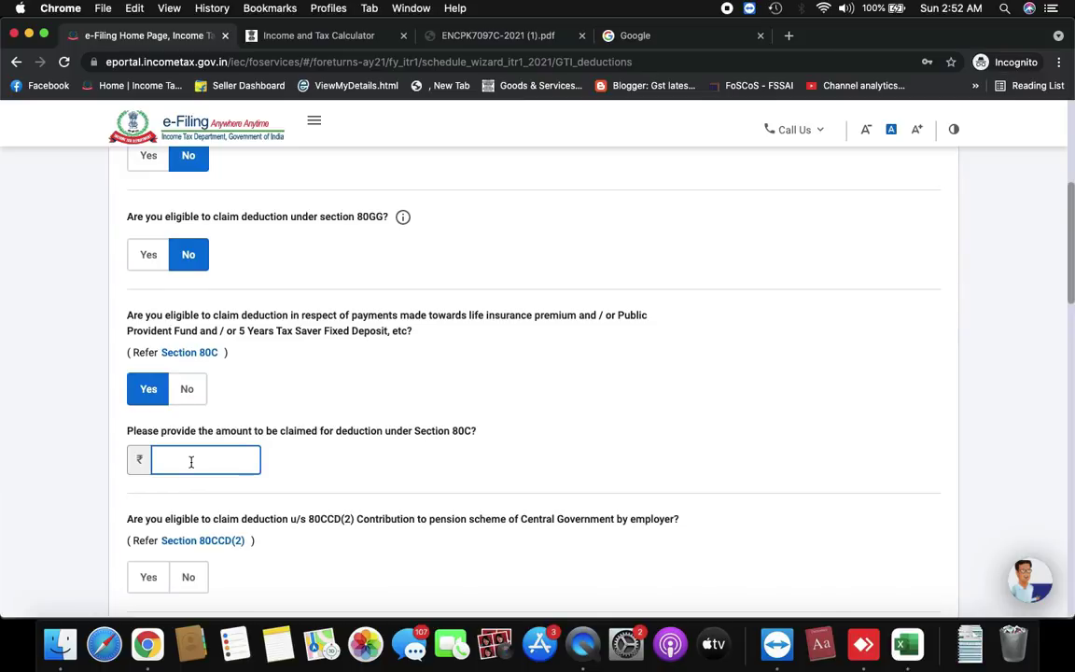
{"action": "type", "text": "1,00,00"}
{"action": "type", "text": "00000"}
{"action": "left_click", "coordinate": [552, 417]}
Continue to the deduction verification page
{"action": "scroll", "coordinate": [552, 417], "scroll_direction": "down", "scroll_amount": 6}
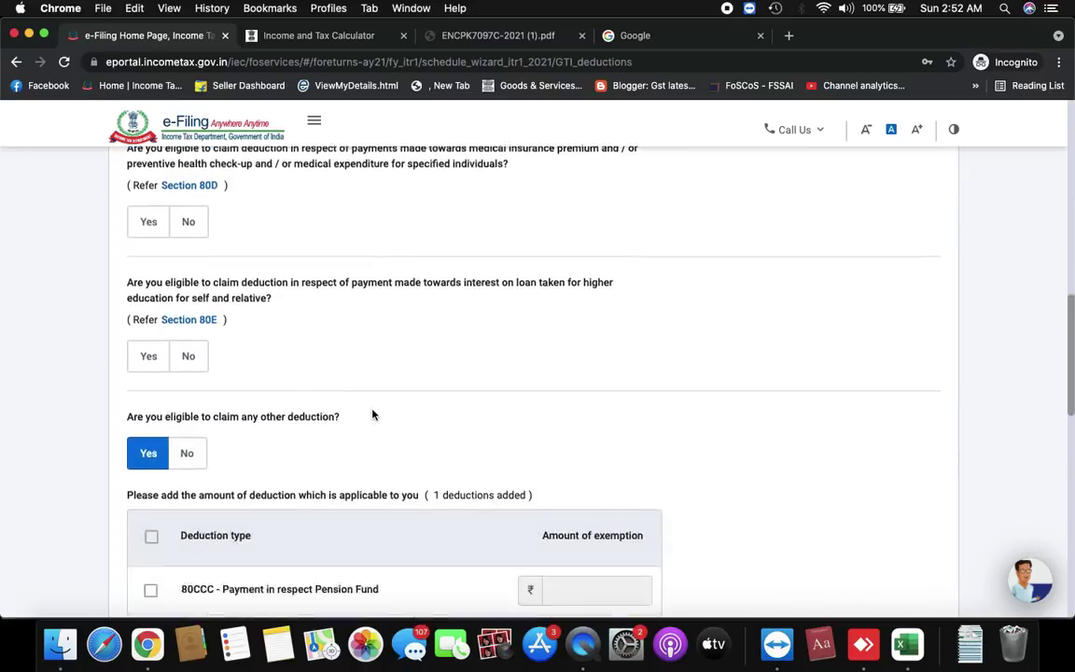
{"action": "scroll", "coordinate": [364, 364], "scroll_direction": "down", "scroll_amount": 3}
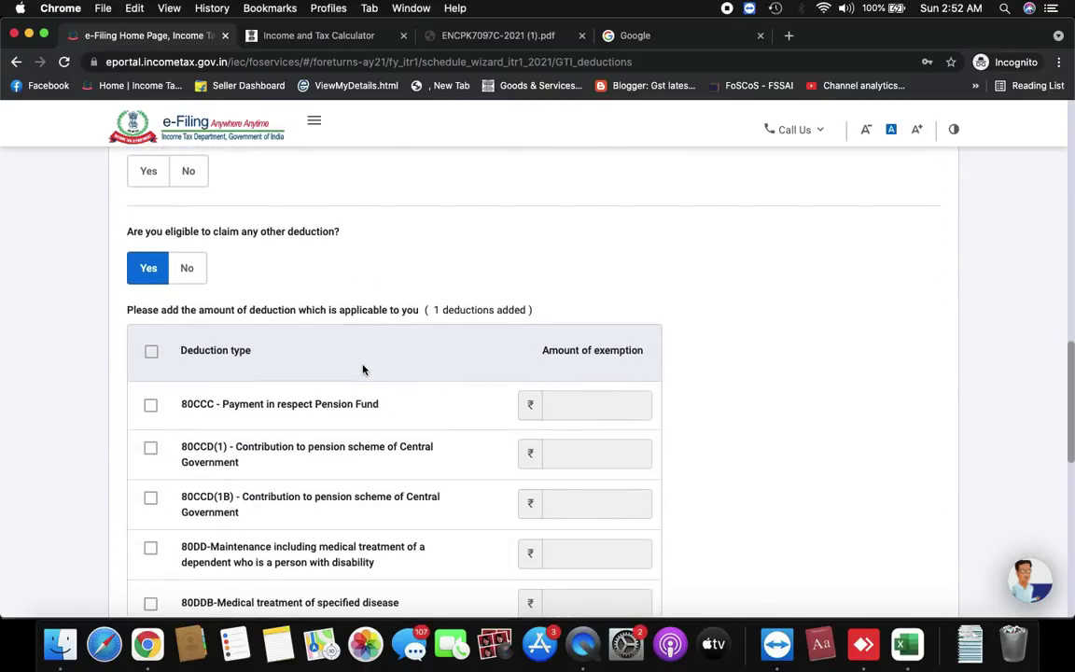
{"action": "scroll", "coordinate": [393, 353], "scroll_direction": "up", "scroll_amount": 10}
{"action": "scroll", "coordinate": [393, 352], "scroll_direction": "down", "scroll_amount": 5}
{"action": "scroll", "coordinate": [393, 353], "scroll_direction": "down", "scroll_amount": 15}
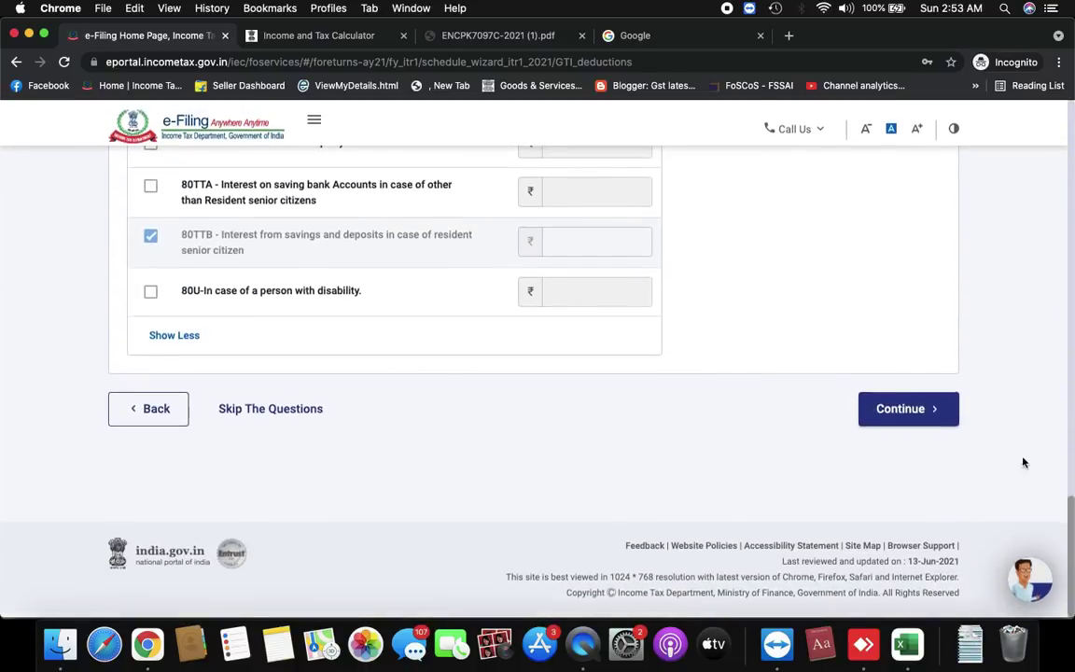
{"action": "left_click", "coordinate": [931, 411]}
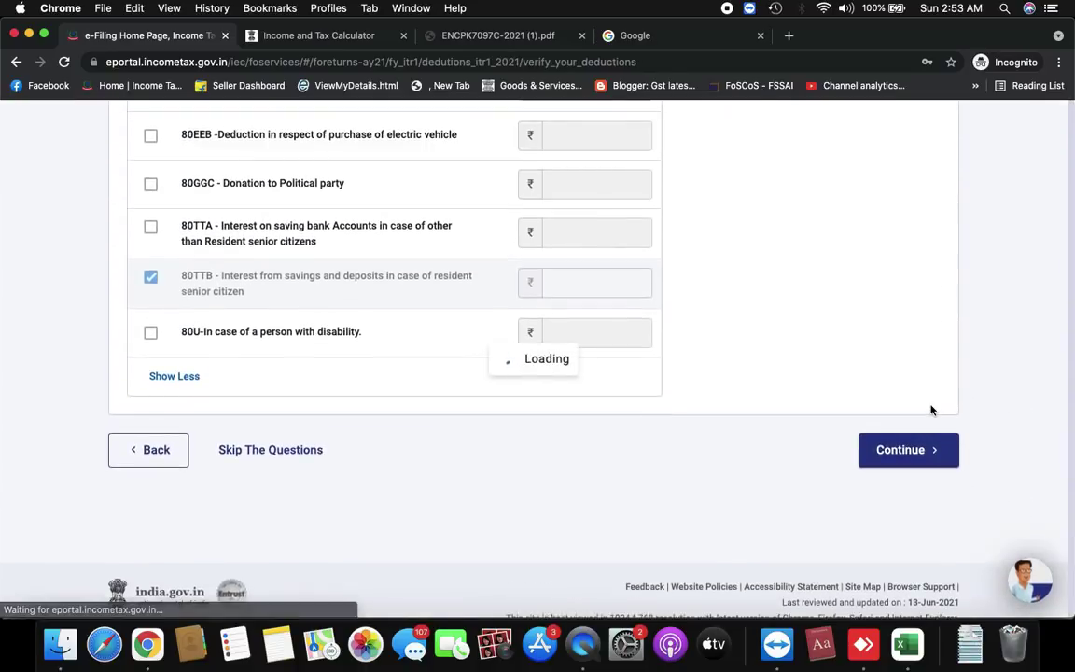
Read the Chapter VIA warning shown under the ₹1,00,000 Total Deductions
{"action": "scroll", "coordinate": [746, 367], "scroll_direction": "down", "scroll_amount": 5}
{"action": "scroll", "coordinate": [746, 367], "scroll_direction": "up", "scroll_amount": 5}
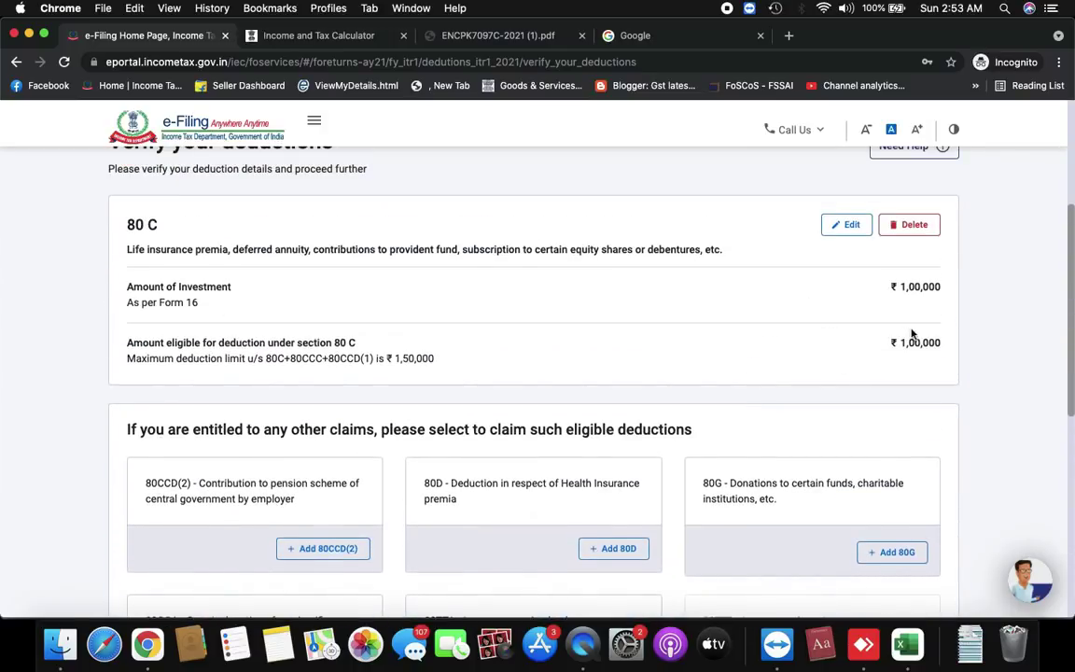
{"action": "scroll", "coordinate": [860, 450], "scroll_direction": "down", "scroll_amount": 2}
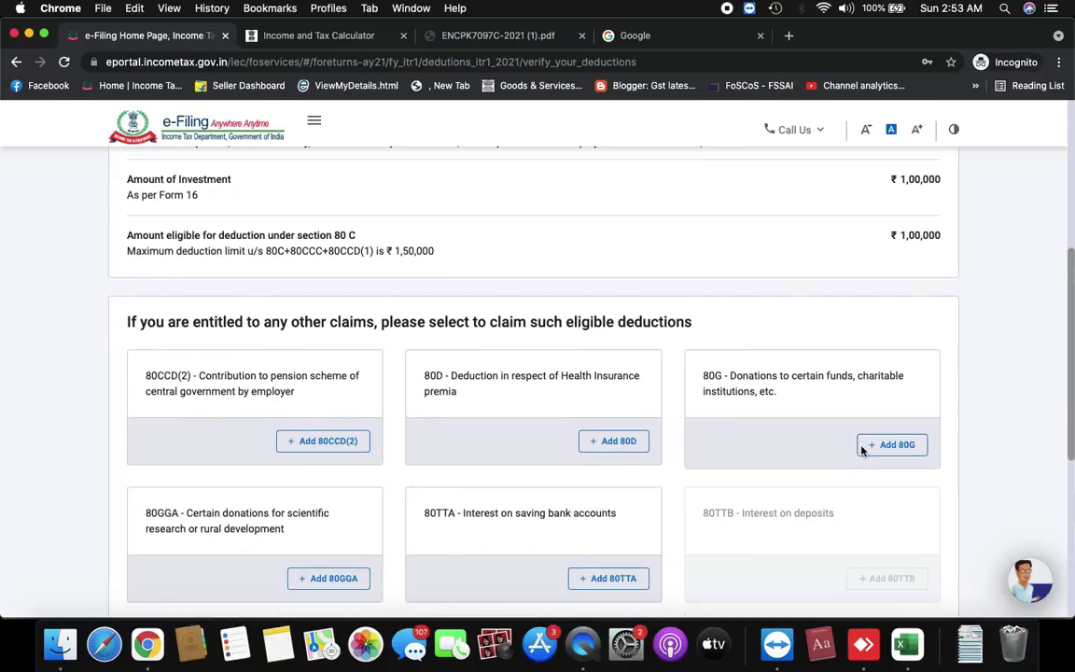
{"action": "scroll", "coordinate": [774, 399], "scroll_direction": "down", "scroll_amount": 5}
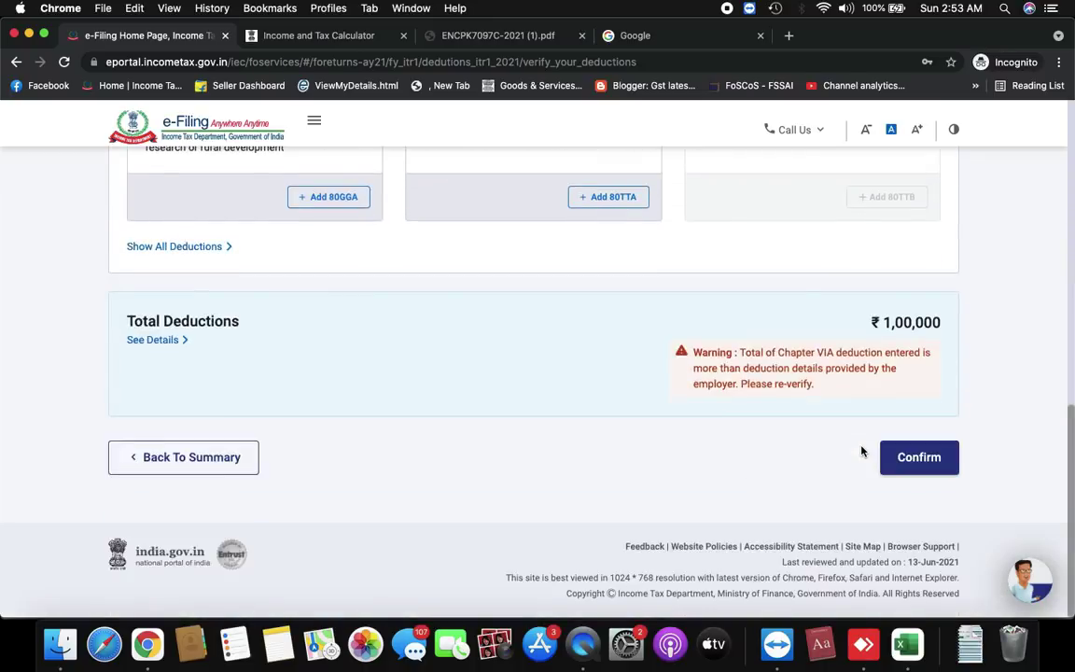
{"action": "left_click_drag", "start_coordinate": [815, 383], "coordinate": [687, 352]}
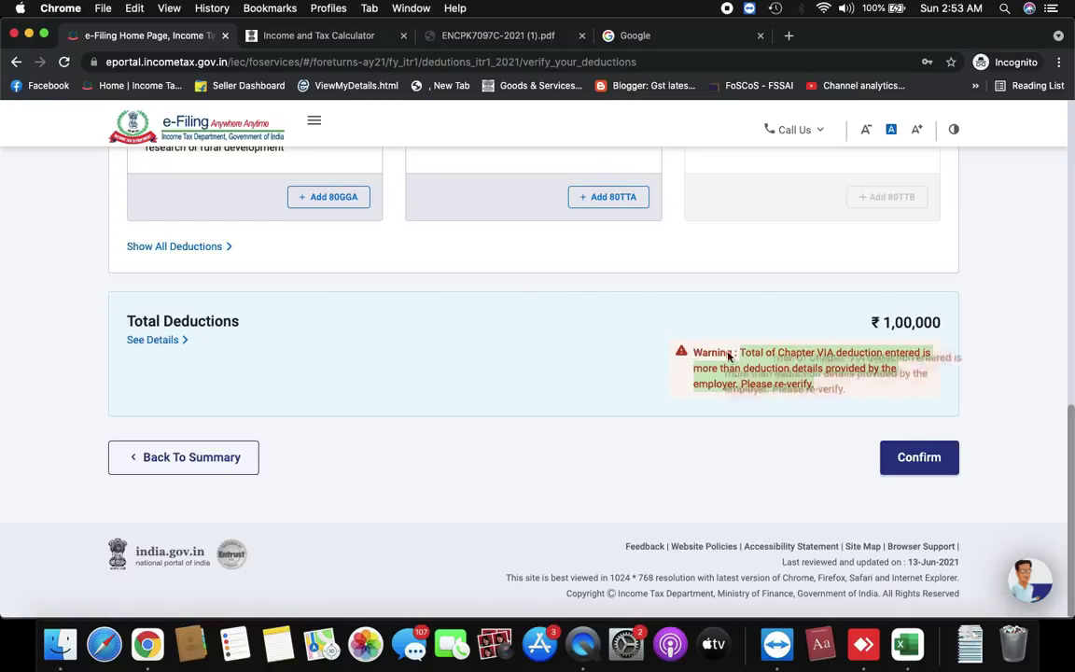
{"action": "double_click", "coordinate": [704, 366]}
{"action": "triple_click", "coordinate": [704, 366]}
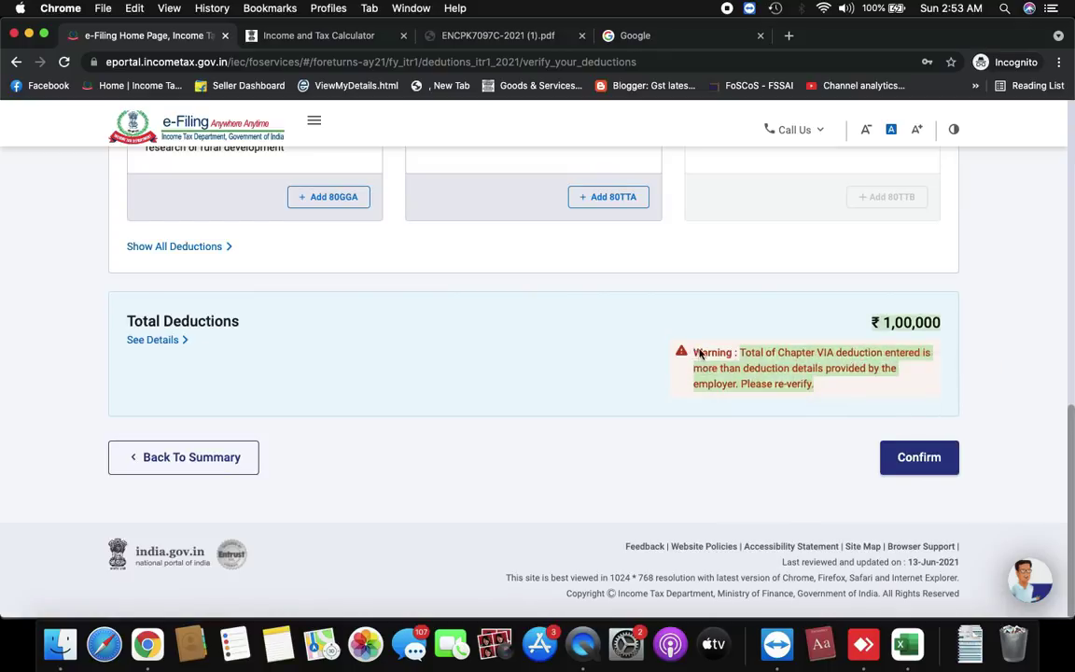
{"action": "left_click", "coordinate": [478, 357]}
{"action": "scroll", "coordinate": [478, 357], "scroll_direction": "up", "scroll_amount": 1}
{"action": "scroll", "coordinate": [478, 358], "scroll_direction": "up", "scroll_amount": 2}
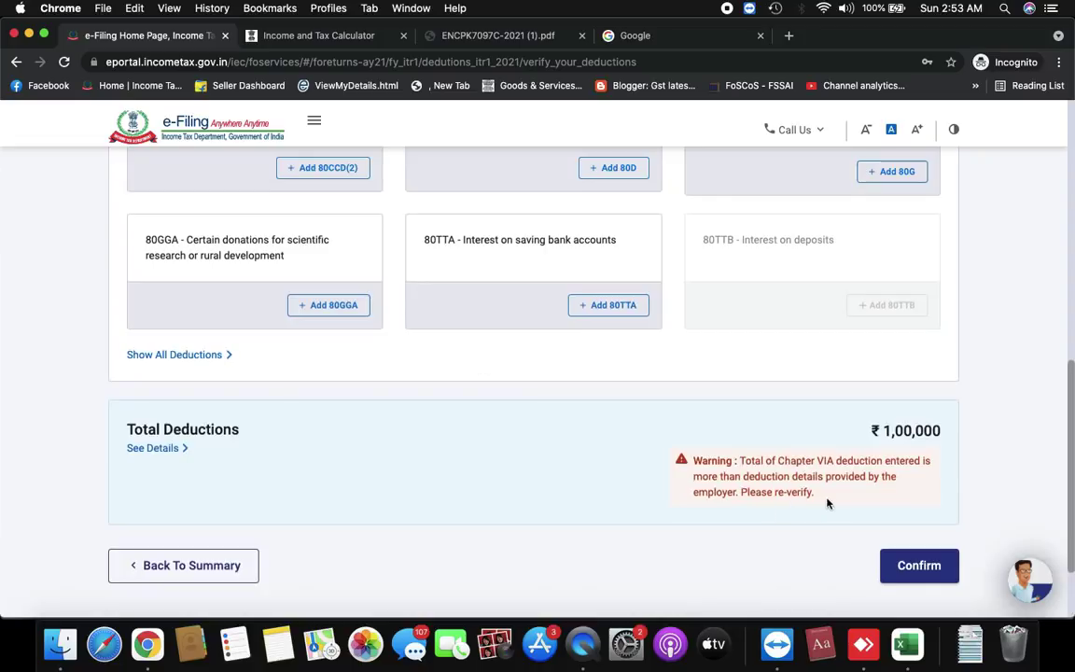
{"action": "left_click_drag", "start_coordinate": [826, 500], "coordinate": [701, 463]}
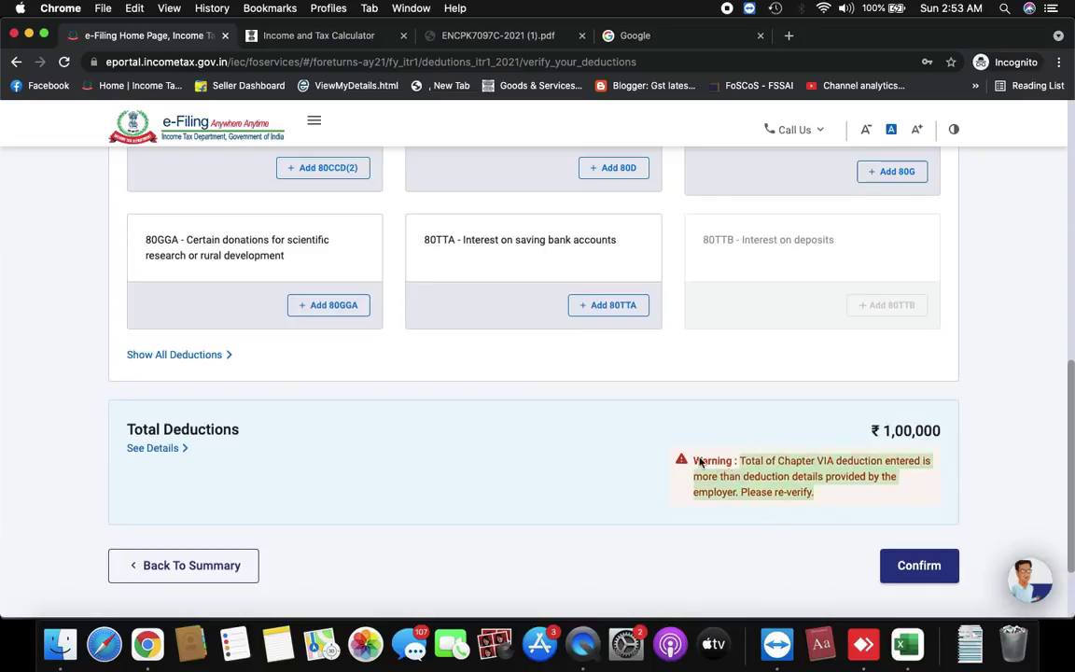
{"action": "left_click", "coordinate": [864, 496]}
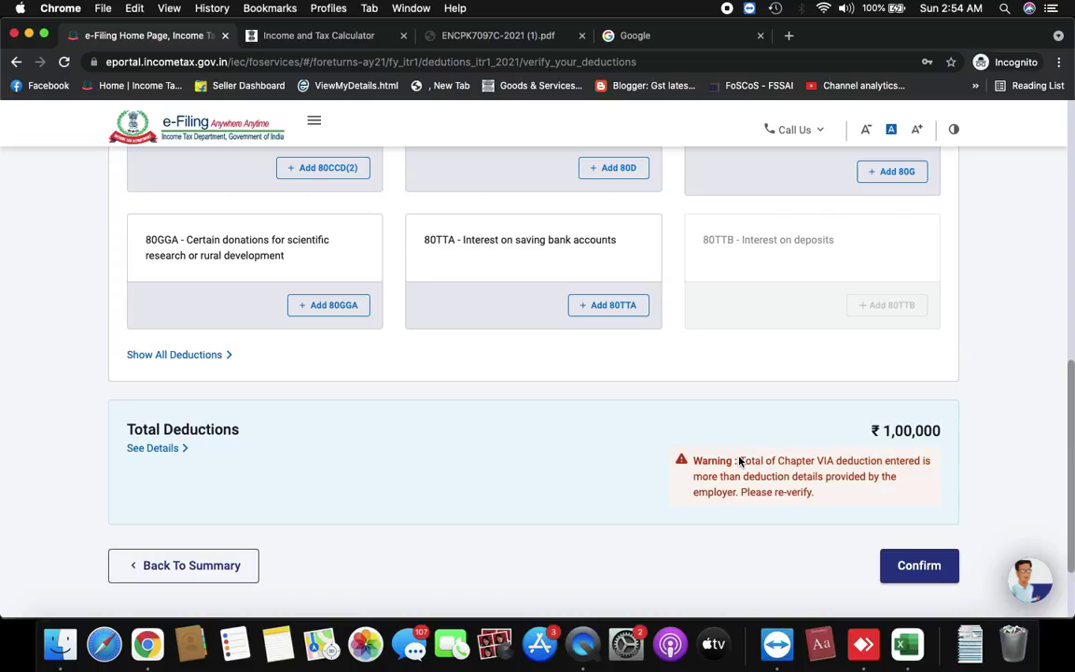
{"action": "left_click_drag", "start_coordinate": [739, 461], "coordinate": [813, 492]}
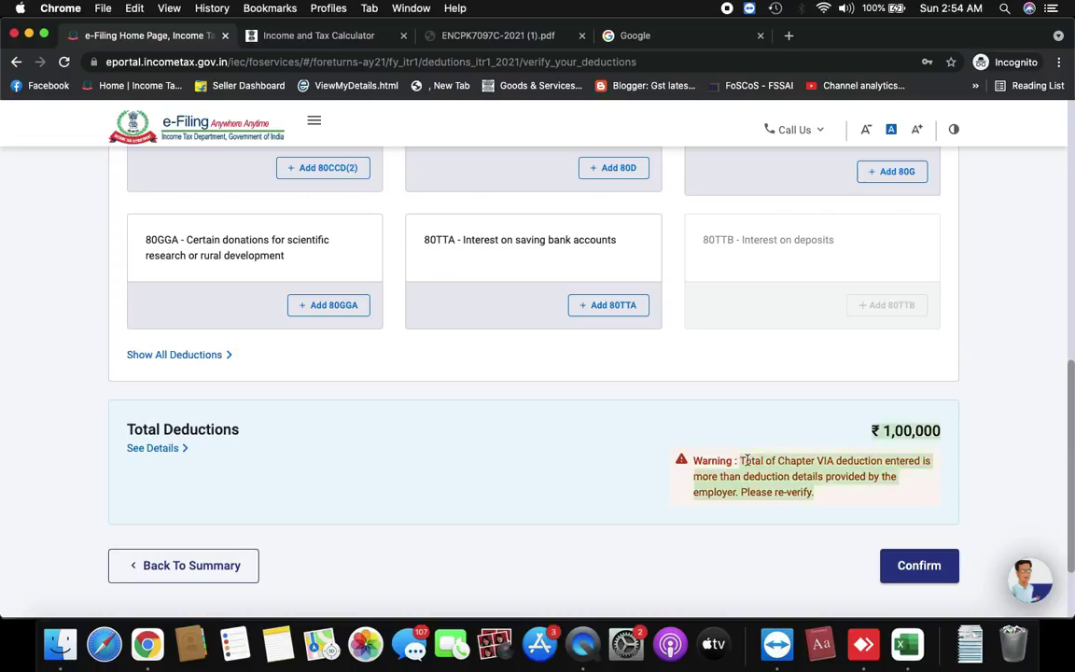
{"action": "left_click", "coordinate": [941, 425]}
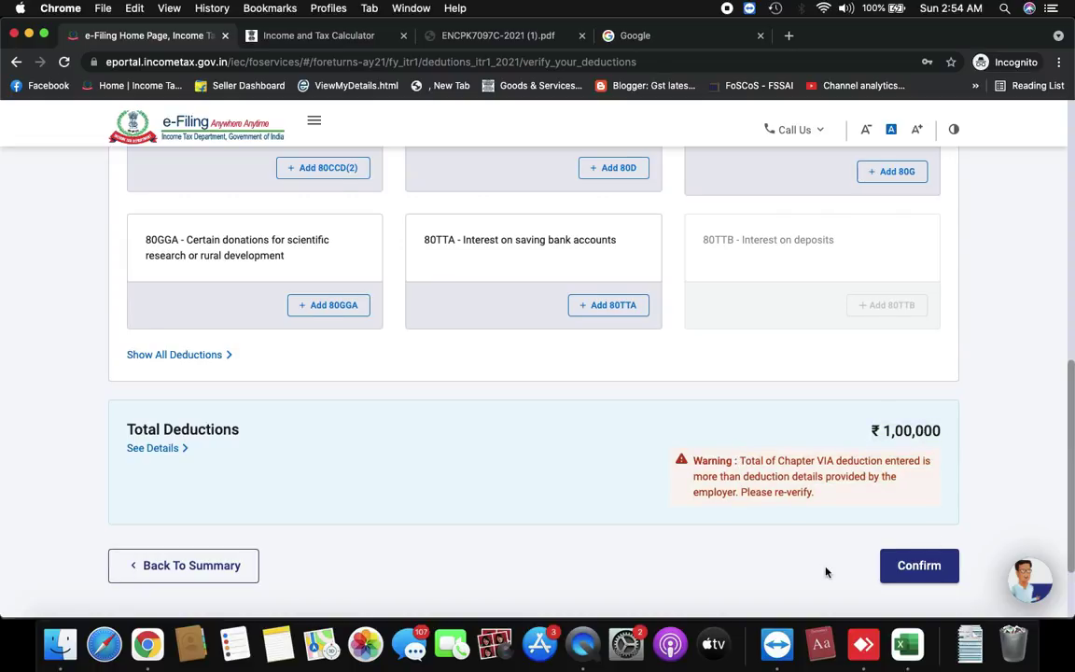
Confirm the ₹1,00,000 deduction details
{"action": "scroll", "coordinate": [825, 572], "scroll_direction": "down", "scroll_amount": 2}
{"action": "left_click", "coordinate": [931, 504]}
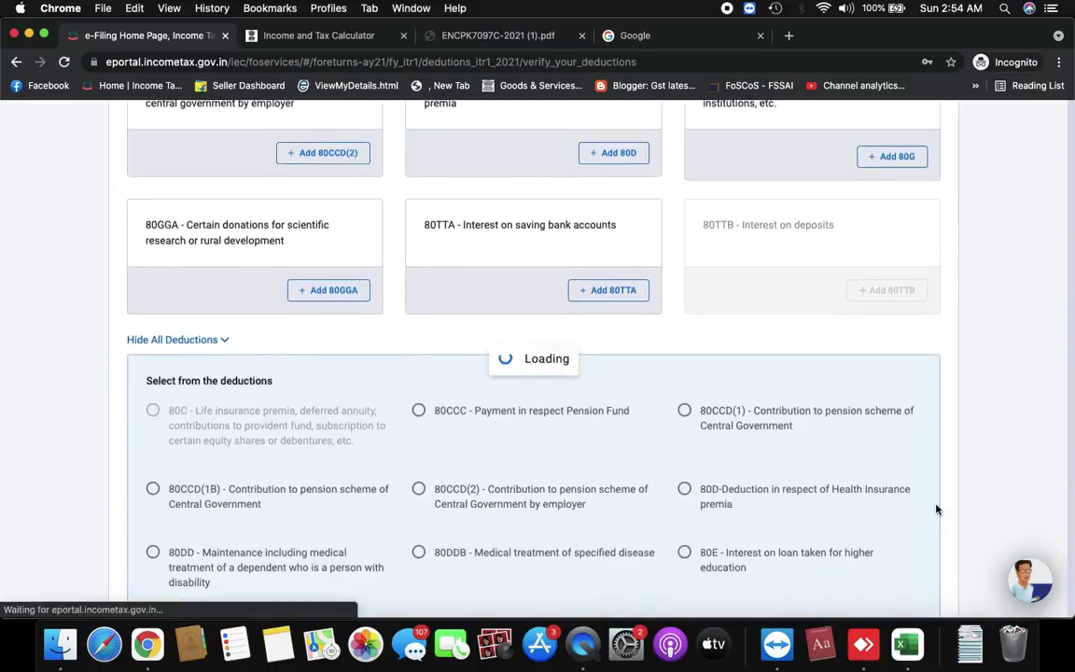
{"action": "scroll", "coordinate": [936, 509], "scroll_direction": "up", "scroll_amount": 5}
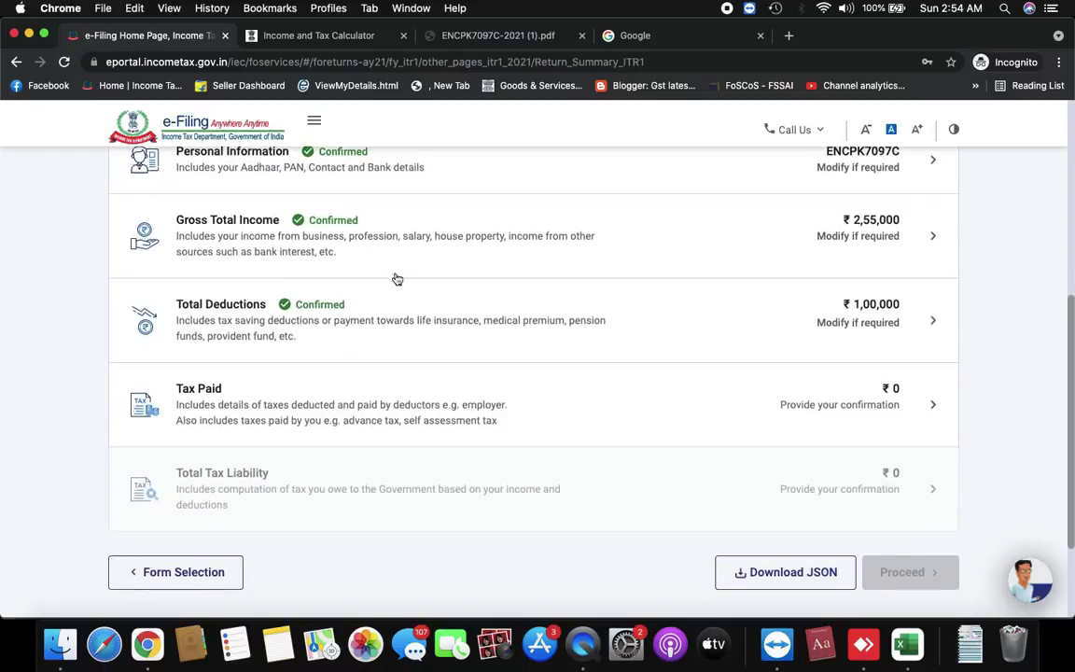
Scroll up the Return Summary to reach the Tax Paid details
{"action": "scroll", "coordinate": [753, 295], "scroll_direction": "up", "scroll_amount": 1}
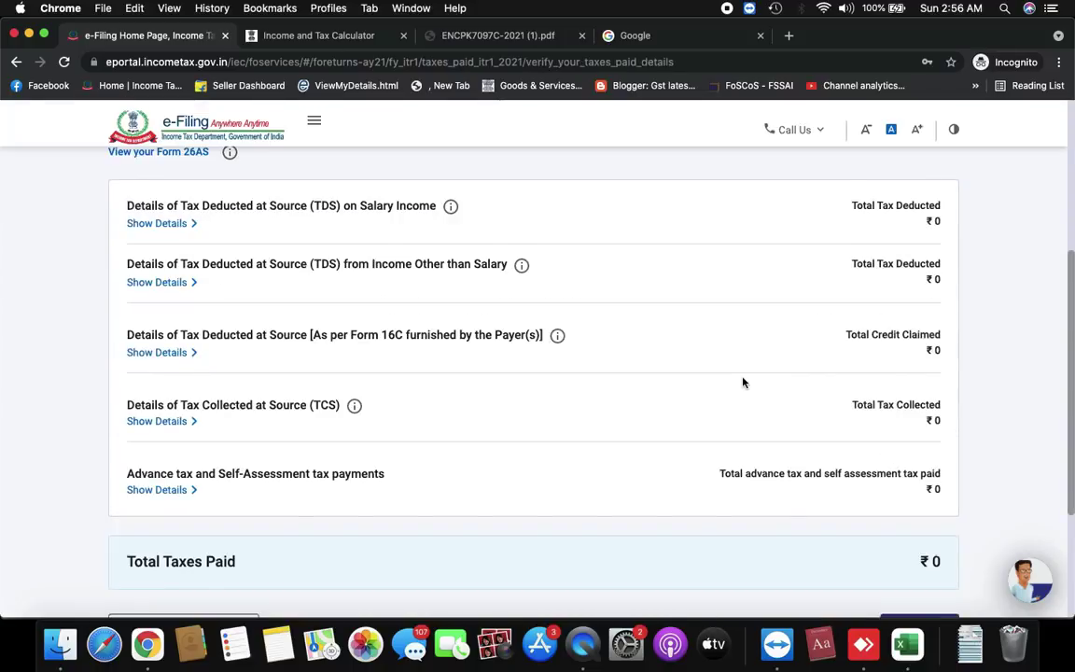
{"action": "scroll", "coordinate": [743, 382], "scroll_direction": "up", "scroll_amount": 2}
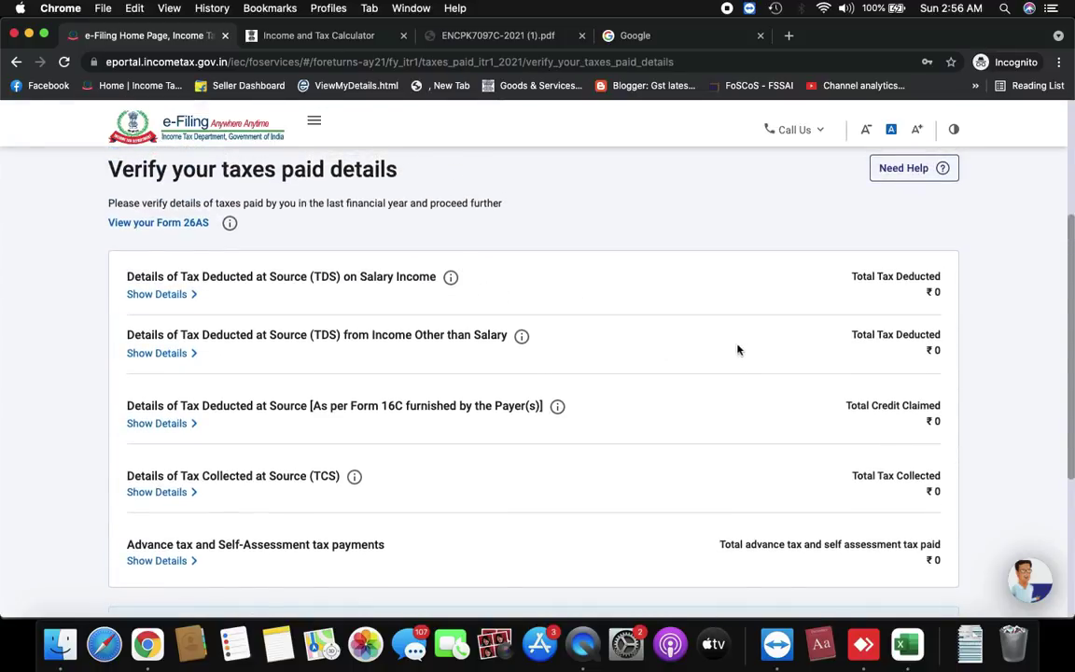
Expand the TDS on salary income details
{"action": "scroll", "coordinate": [748, 361], "scroll_direction": "down", "scroll_amount": 1}
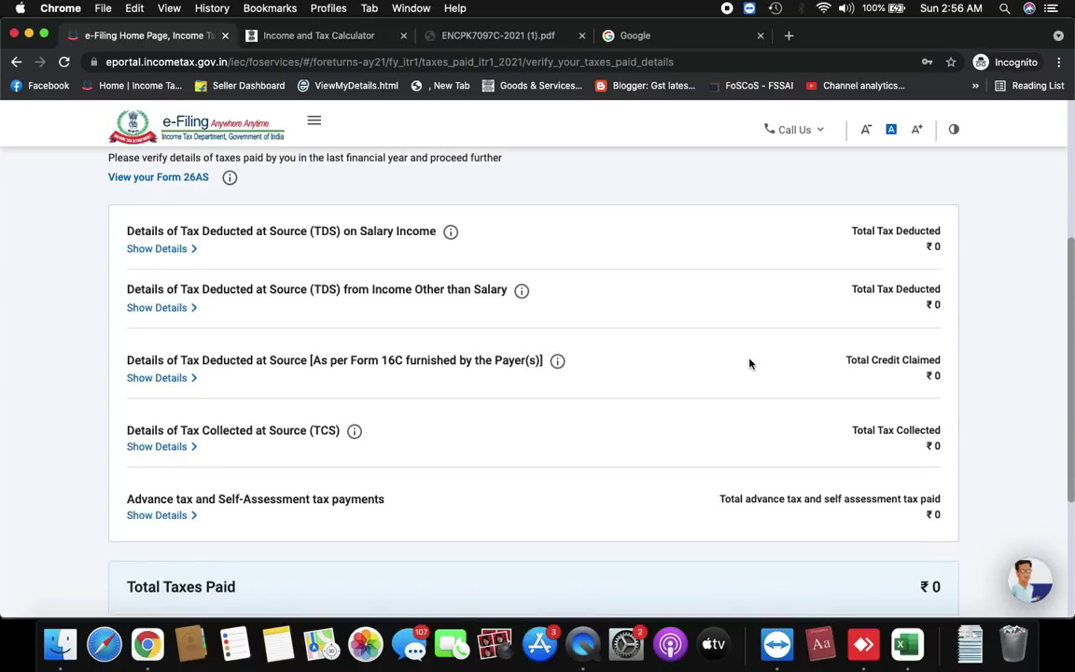
{"action": "left_click", "coordinate": [159, 249]}
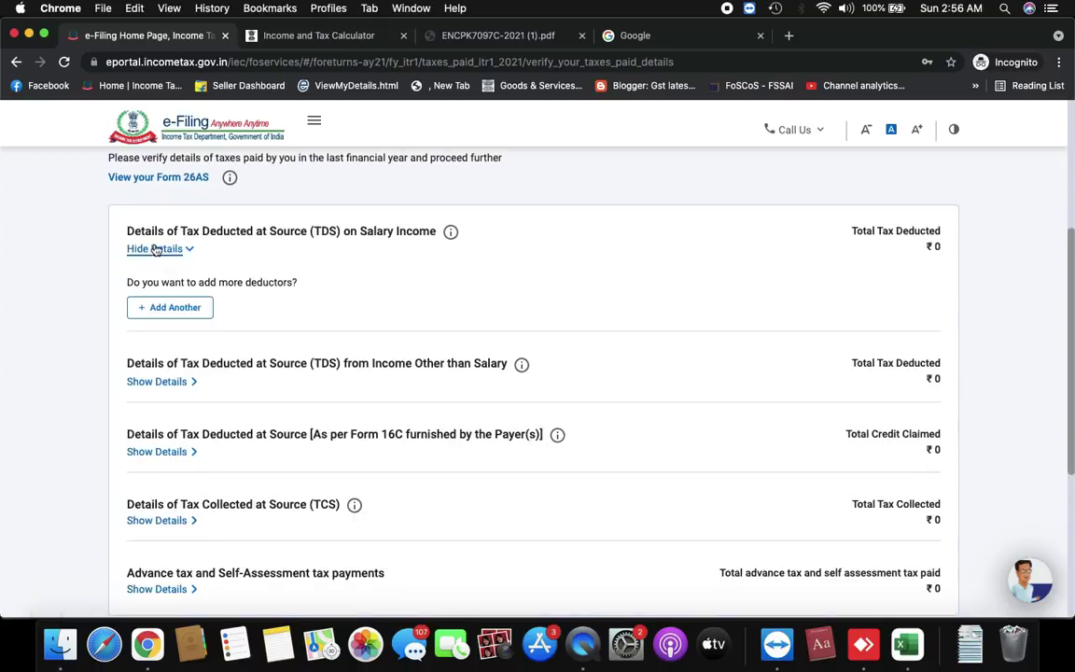
{"action": "scroll", "coordinate": [482, 343], "scroll_direction": "down", "scroll_amount": 3}
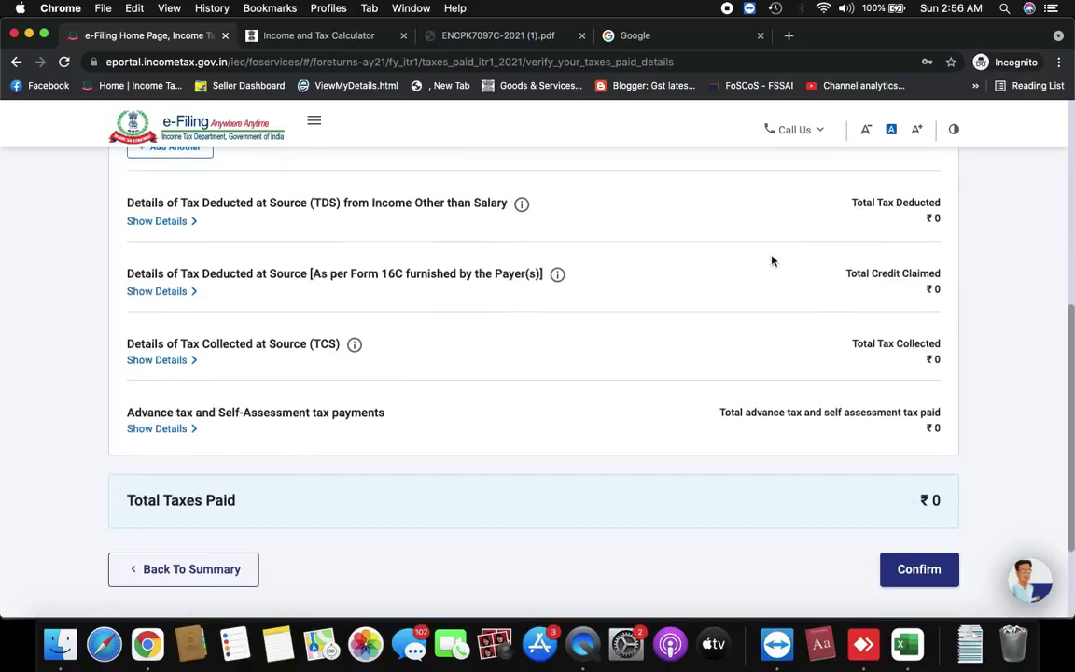
{"action": "scroll", "coordinate": [869, 275], "scroll_direction": "up", "scroll_amount": 2}
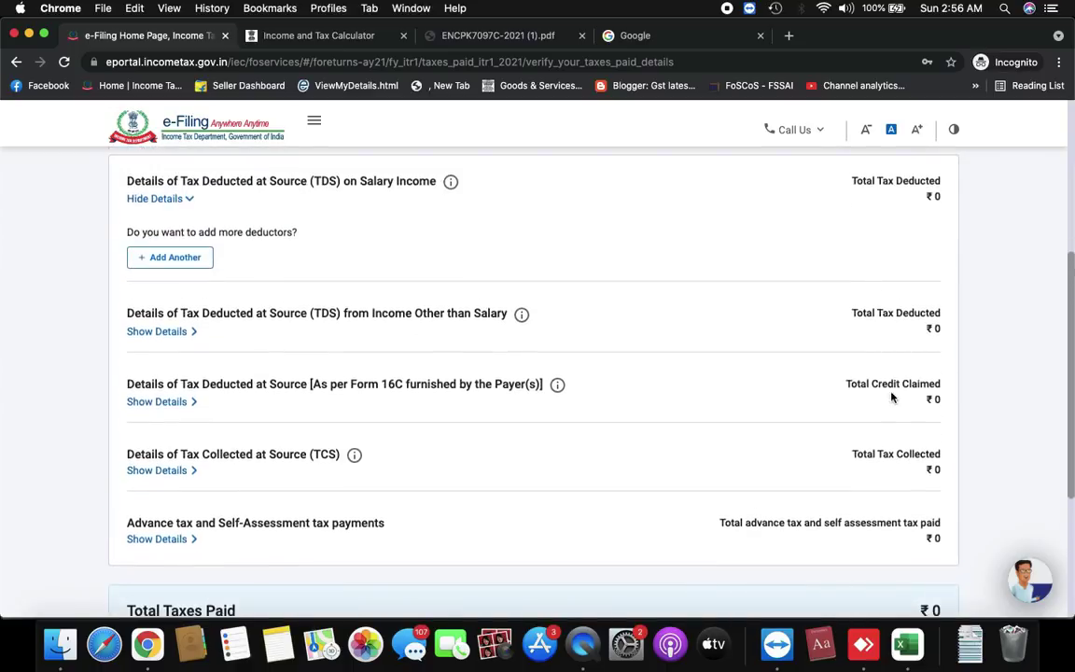
{"action": "scroll", "coordinate": [878, 458], "scroll_direction": "down", "scroll_amount": 4}
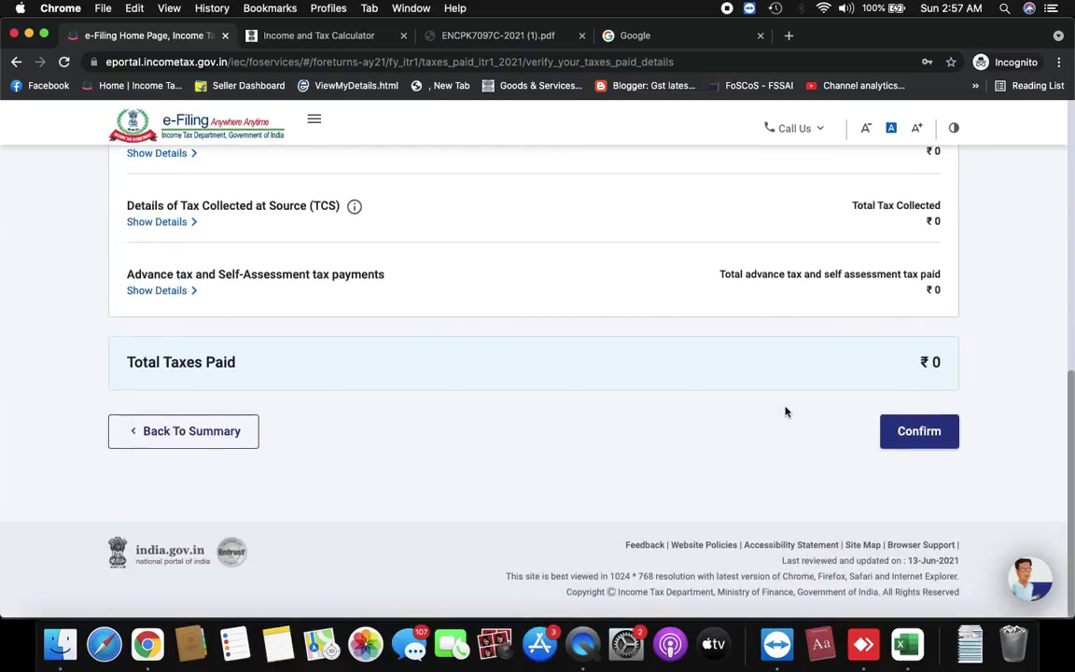
{"action": "scroll", "coordinate": [785, 411], "scroll_direction": "up", "scroll_amount": 1}
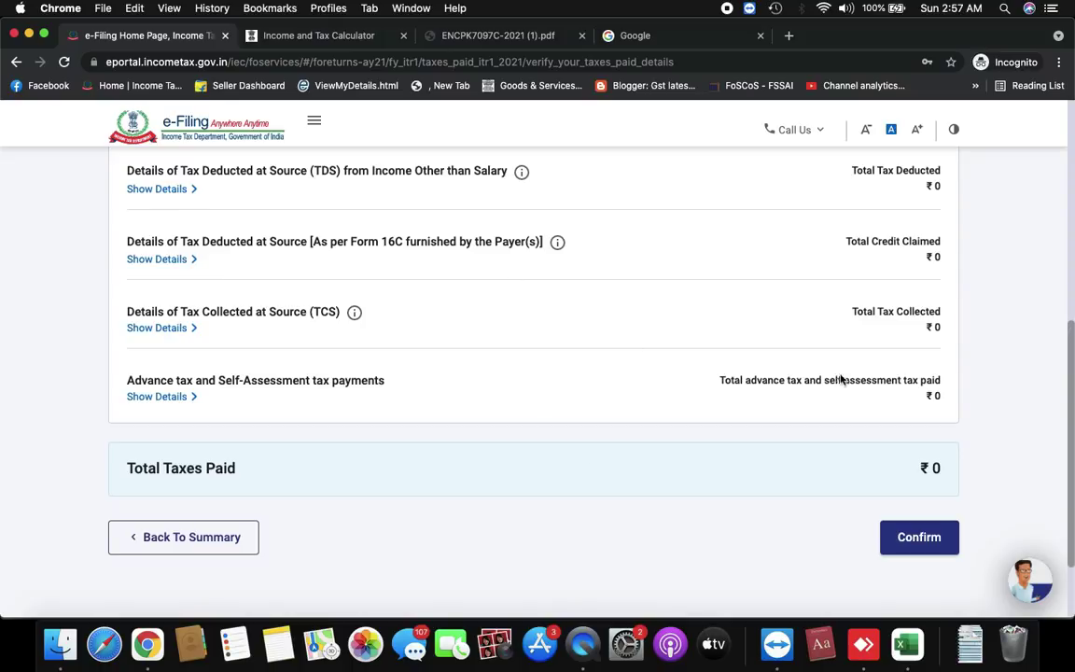
Expand advance and self-assessment tax details and start adding another payment
{"action": "left_click", "coordinate": [154, 397]}
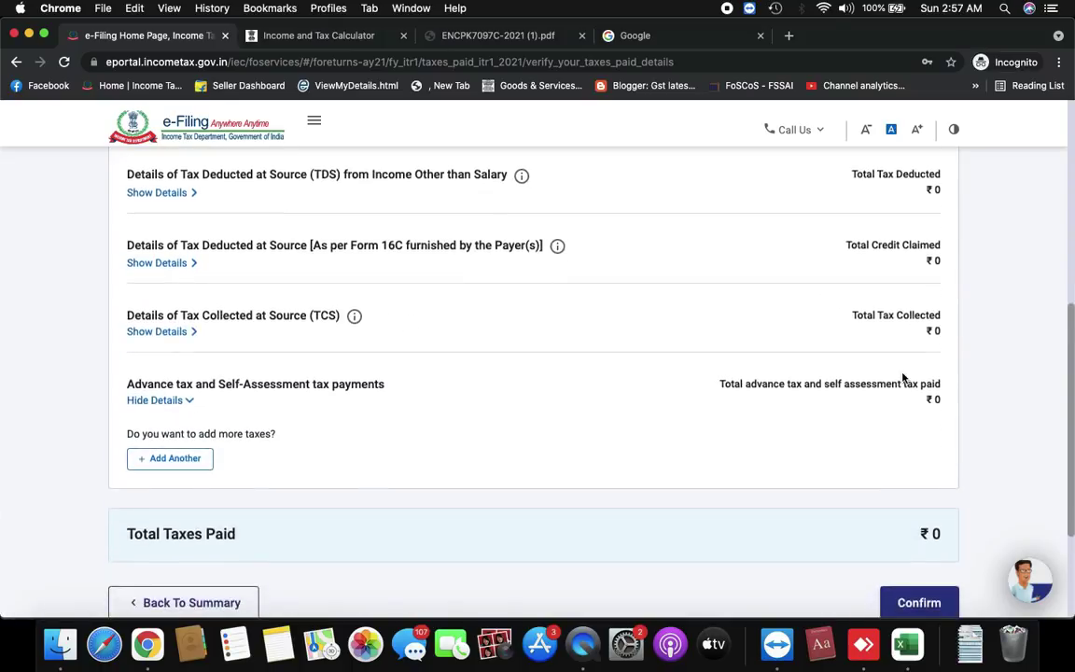
{"action": "scroll", "coordinate": [902, 376], "scroll_direction": "down", "scroll_amount": 1}
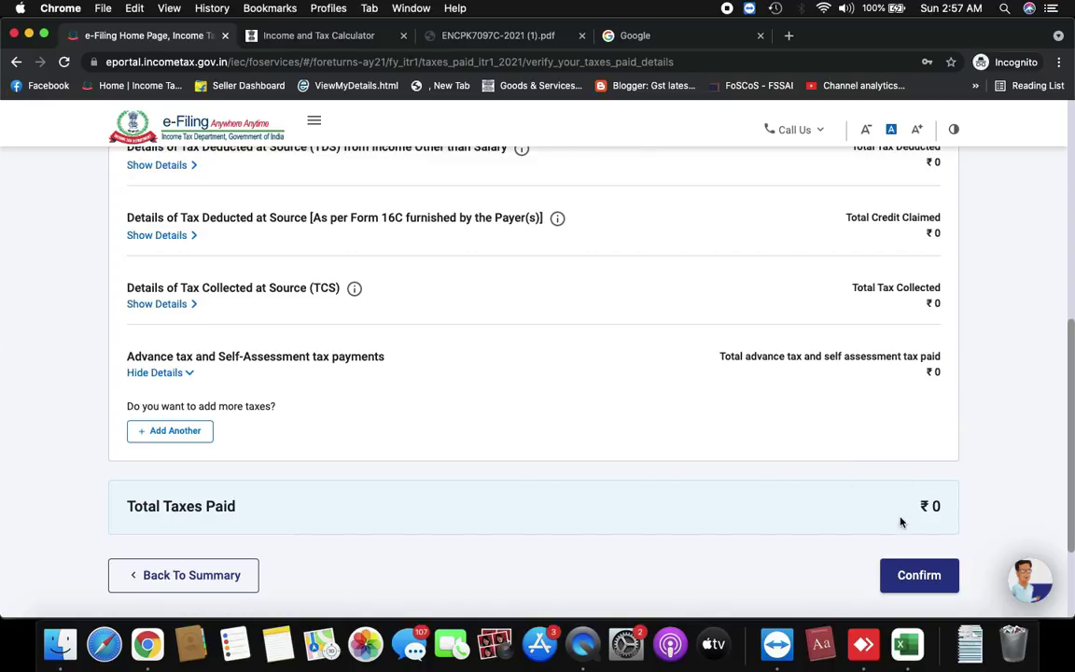
{"action": "left_click", "coordinate": [172, 434]}
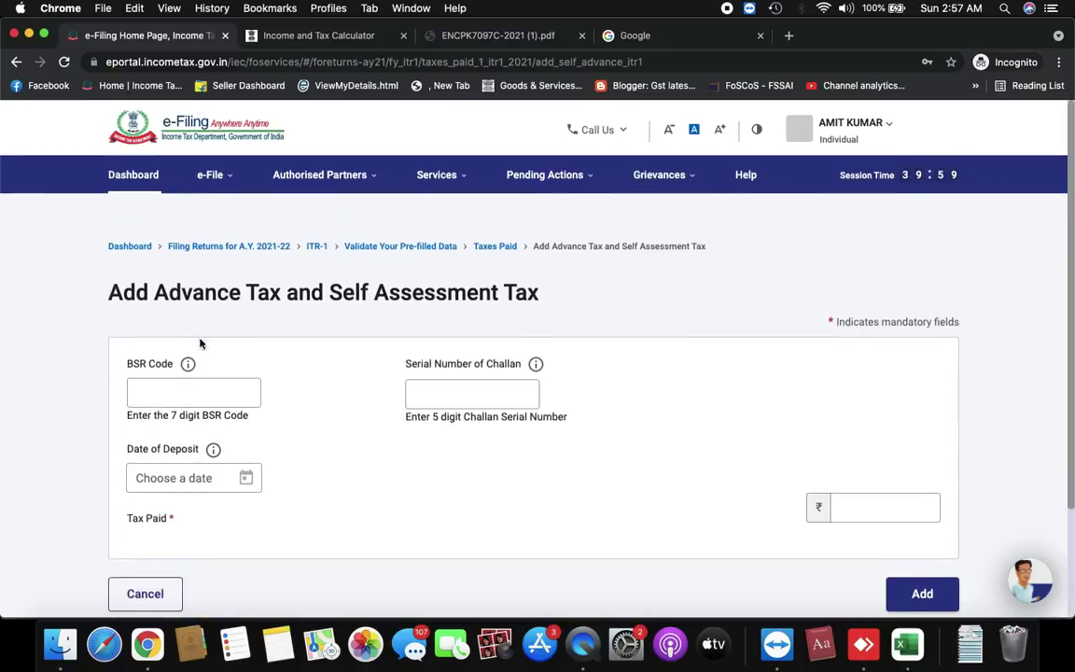
Submit the advance tax form with BSR Code and challan serial number left blank
{"action": "left_click", "coordinate": [158, 399]}
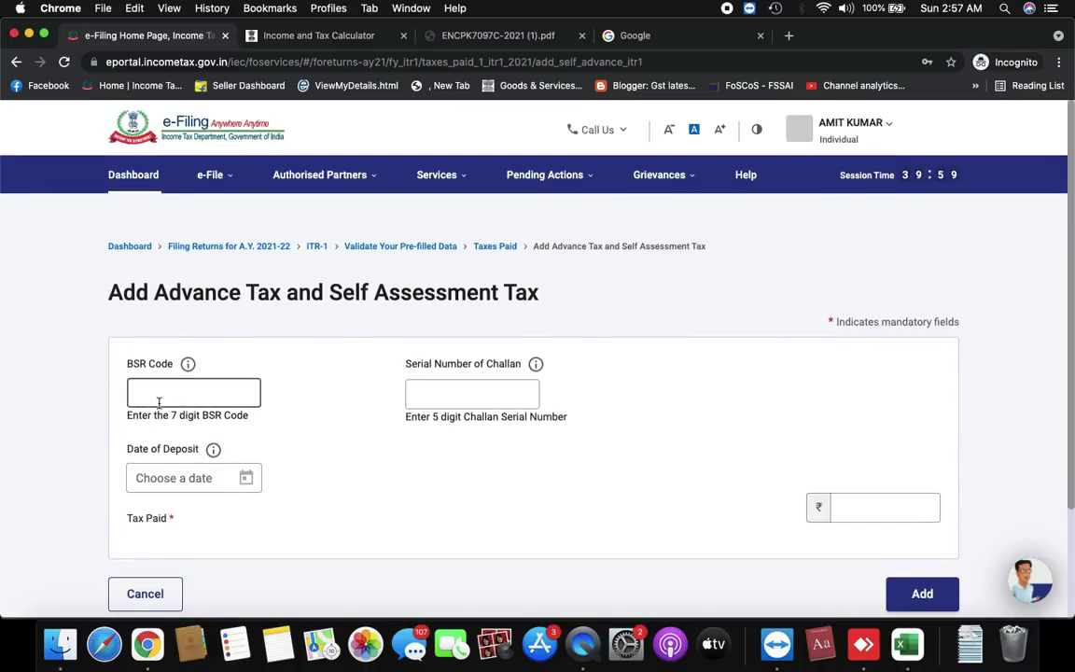
{"action": "left_click", "coordinate": [432, 389]}
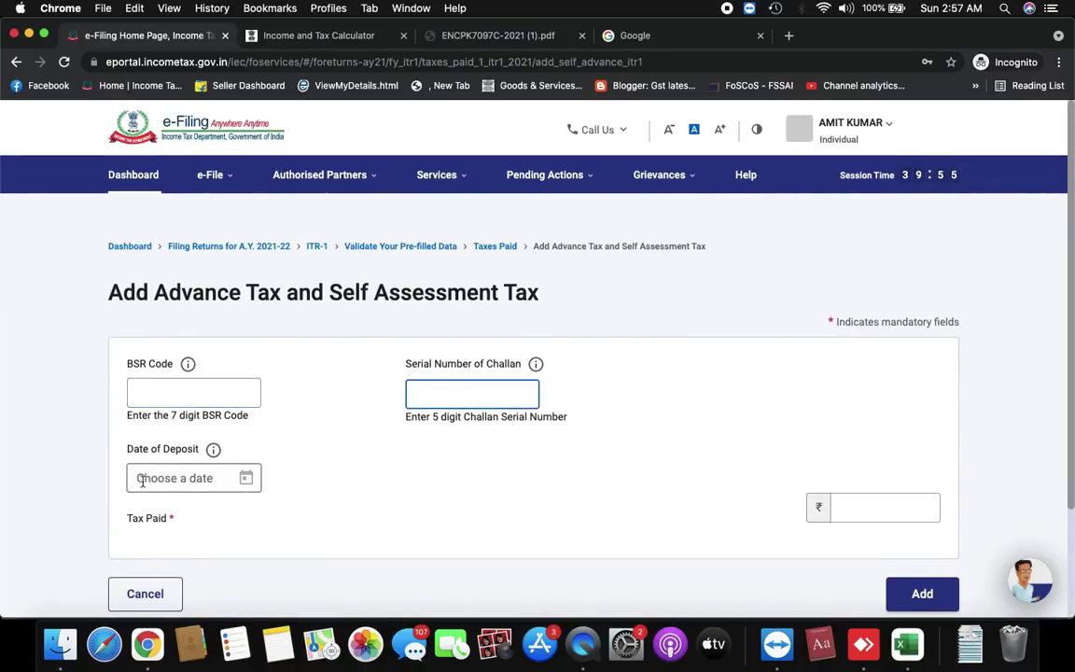
{"action": "scroll", "coordinate": [831, 510], "scroll_direction": "down", "scroll_amount": 2}
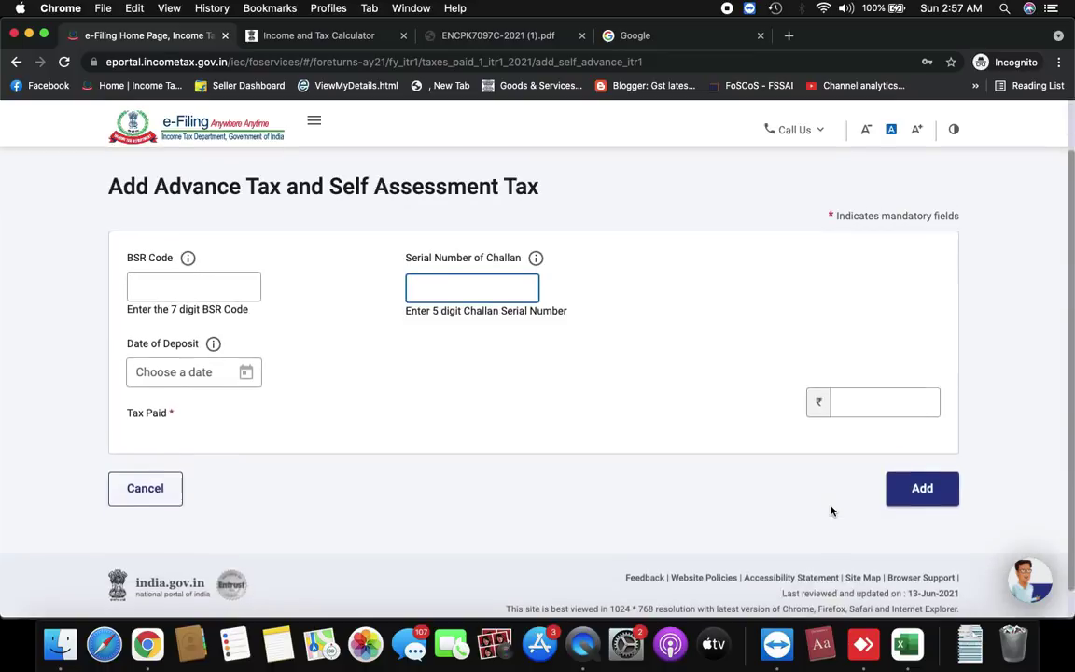
{"action": "left_click", "coordinate": [924, 490]}
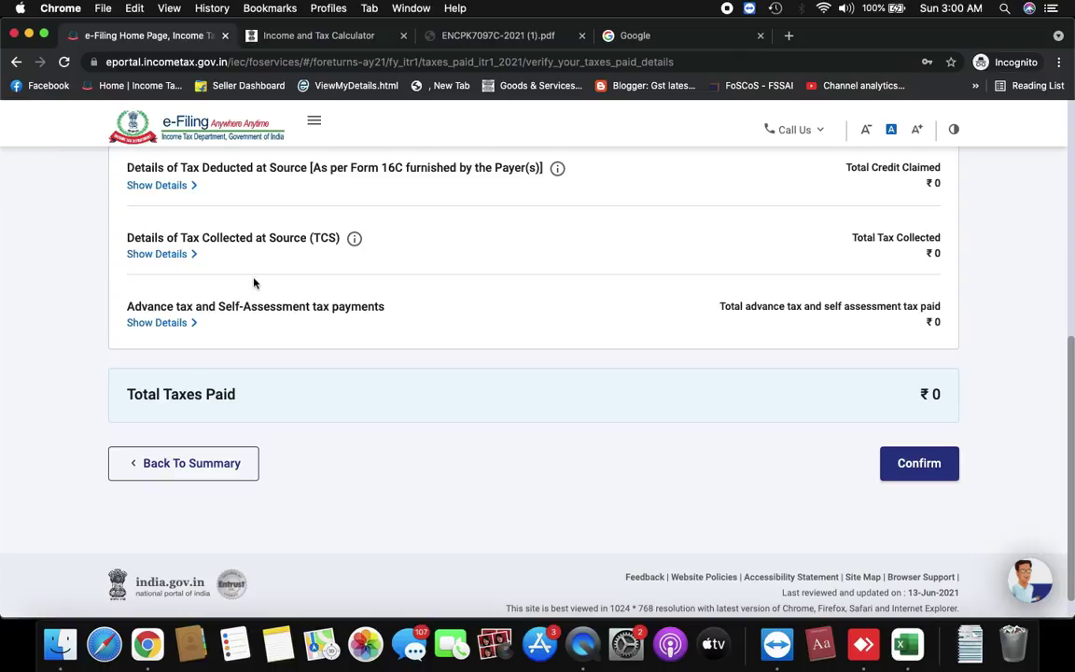
Toggle salary TDS details and scroll to Confirm, with Total Taxes Paid at ₹0
{"action": "scroll", "coordinate": [660, 391], "scroll_direction": "up", "scroll_amount": 4}
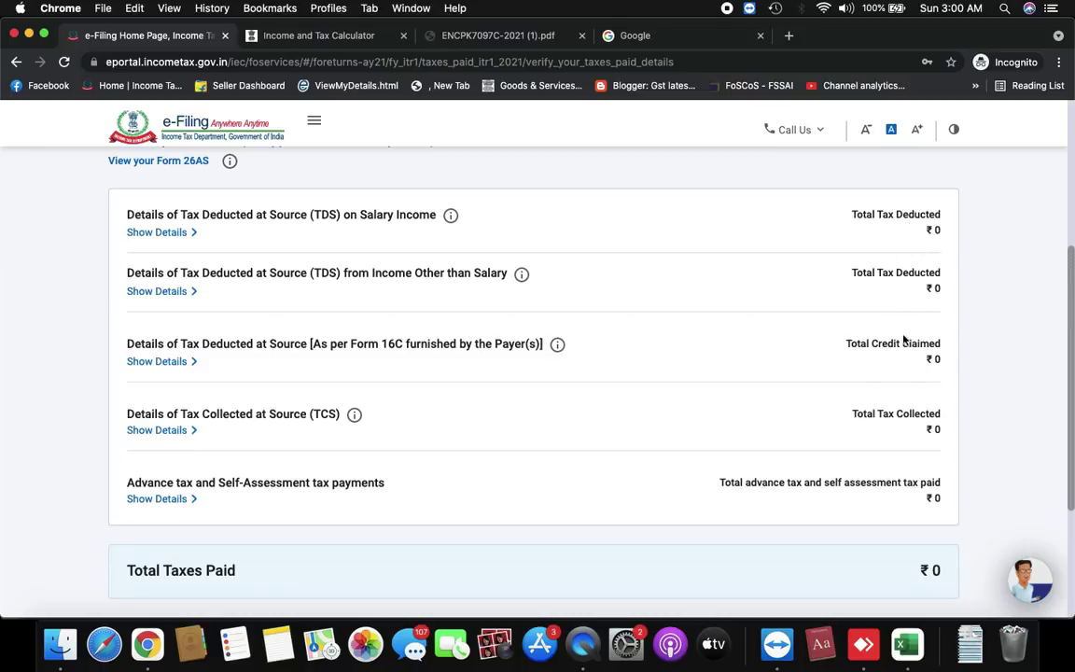
{"action": "left_click", "coordinate": [161, 235]}
{"action": "left_click", "coordinate": [165, 235]}
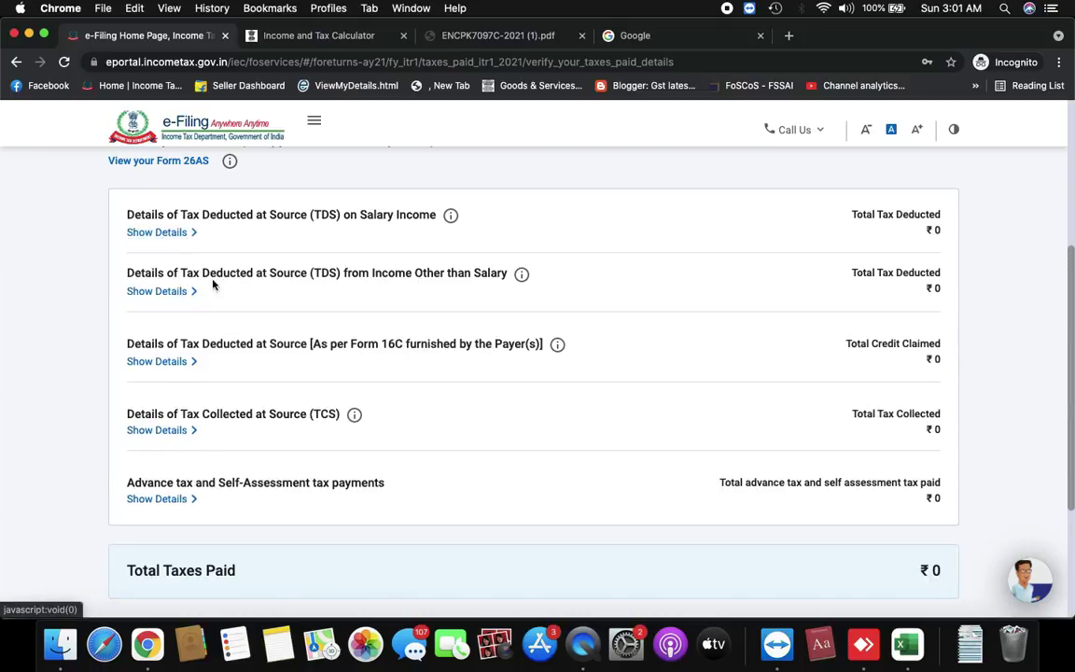
{"action": "left_click", "coordinate": [159, 232]}
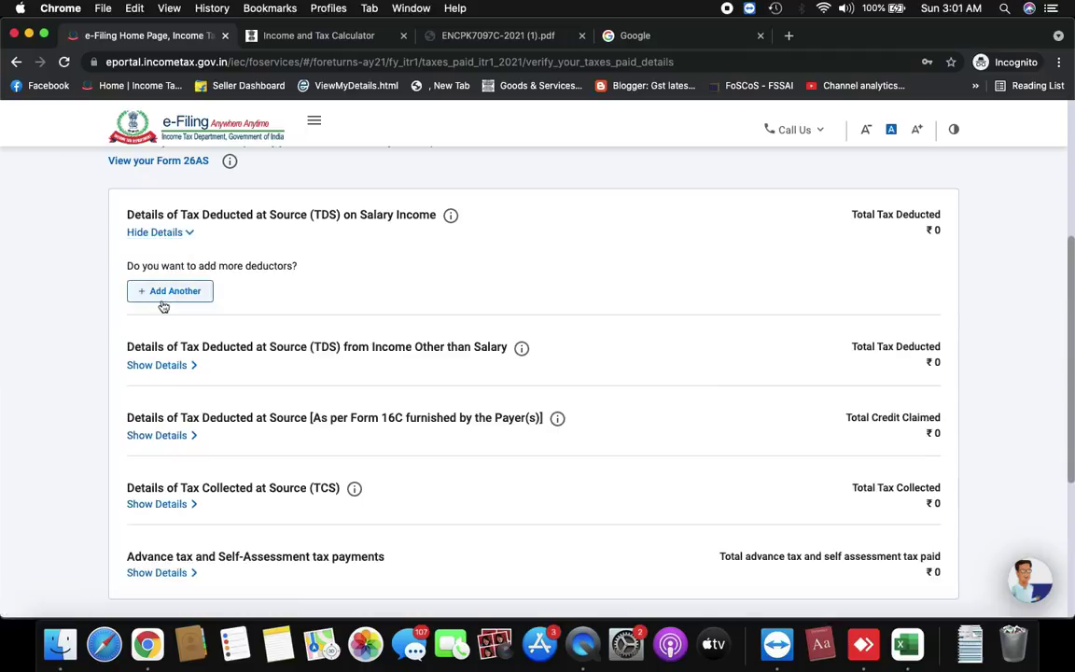
{"action": "left_click", "coordinate": [155, 233]}
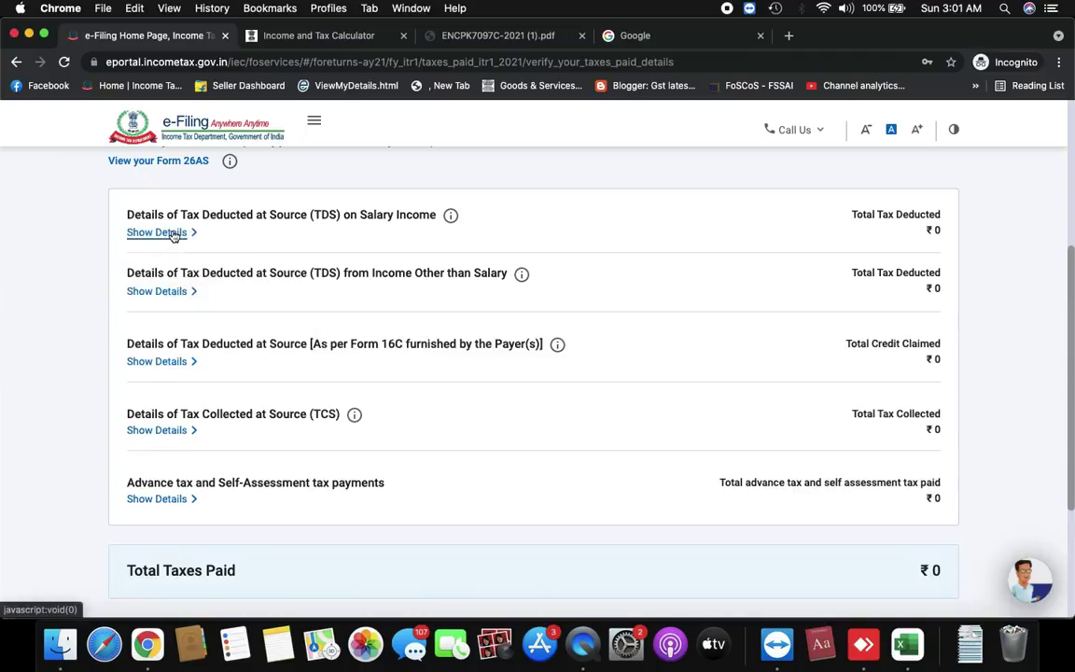
{"action": "scroll", "coordinate": [173, 236], "scroll_direction": "down", "scroll_amount": 4}
{"action": "scroll", "coordinate": [641, 407], "scroll_direction": "up", "scroll_amount": 10}
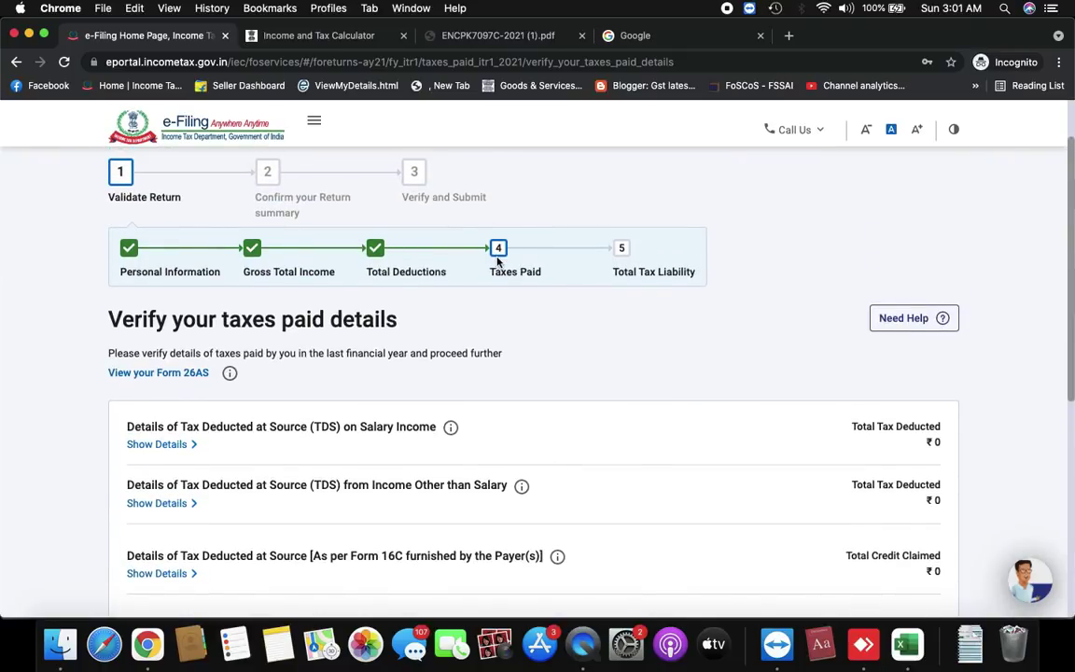
{"action": "scroll", "coordinate": [498, 262], "scroll_direction": "down", "scroll_amount": 1}
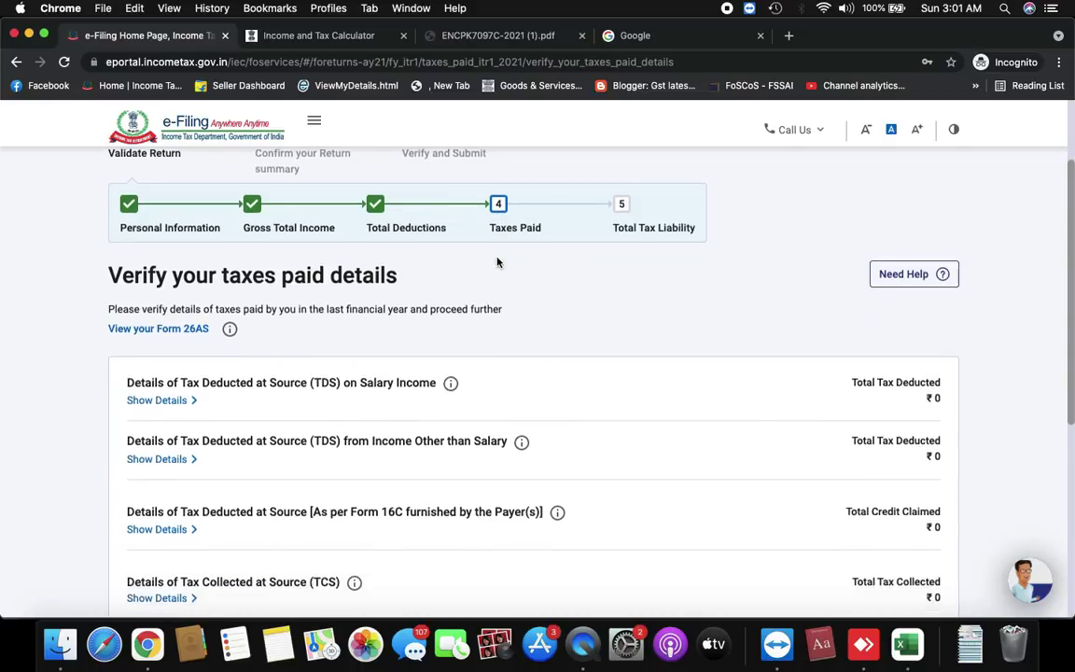
{"action": "scroll", "coordinate": [497, 262], "scroll_direction": "down", "scroll_amount": 8}
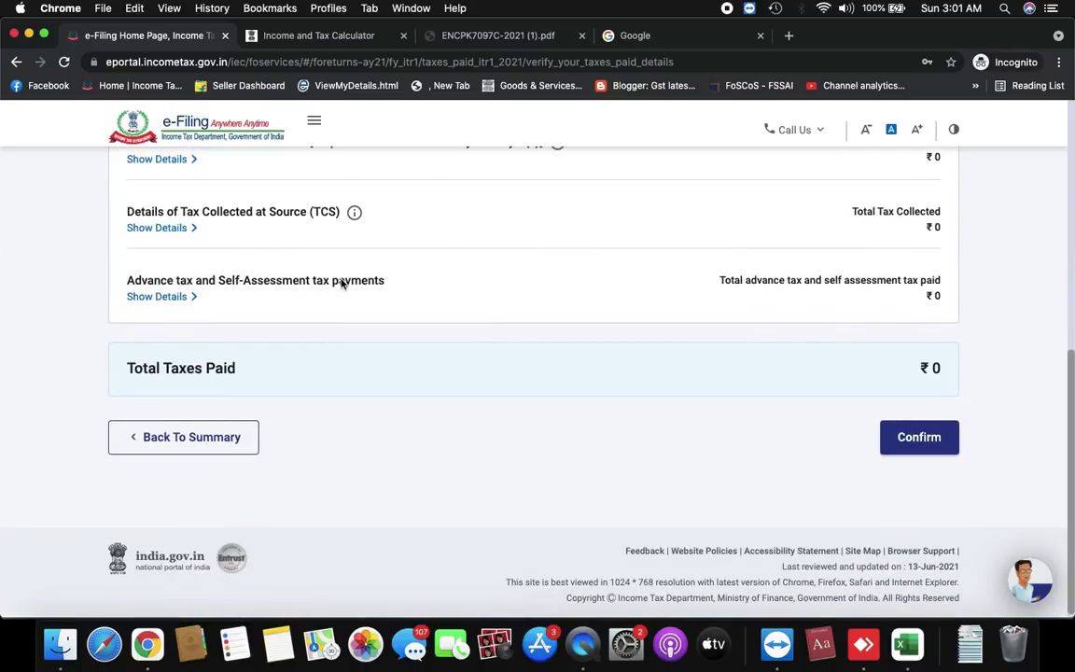
Confirm the taxes paid details at ₹0
{"action": "left_click", "coordinate": [909, 450]}
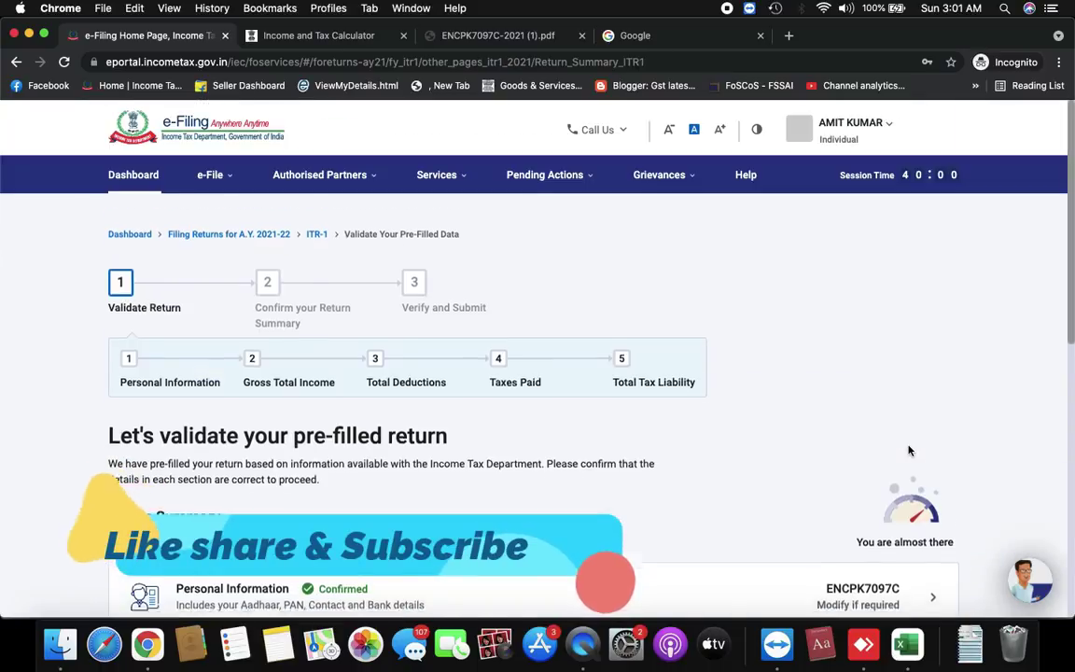
{"action": "scroll", "coordinate": [353, 209], "scroll_direction": "down", "scroll_amount": 5}
{"action": "scroll", "coordinate": [324, 348], "scroll_direction": "down", "scroll_amount": 2}
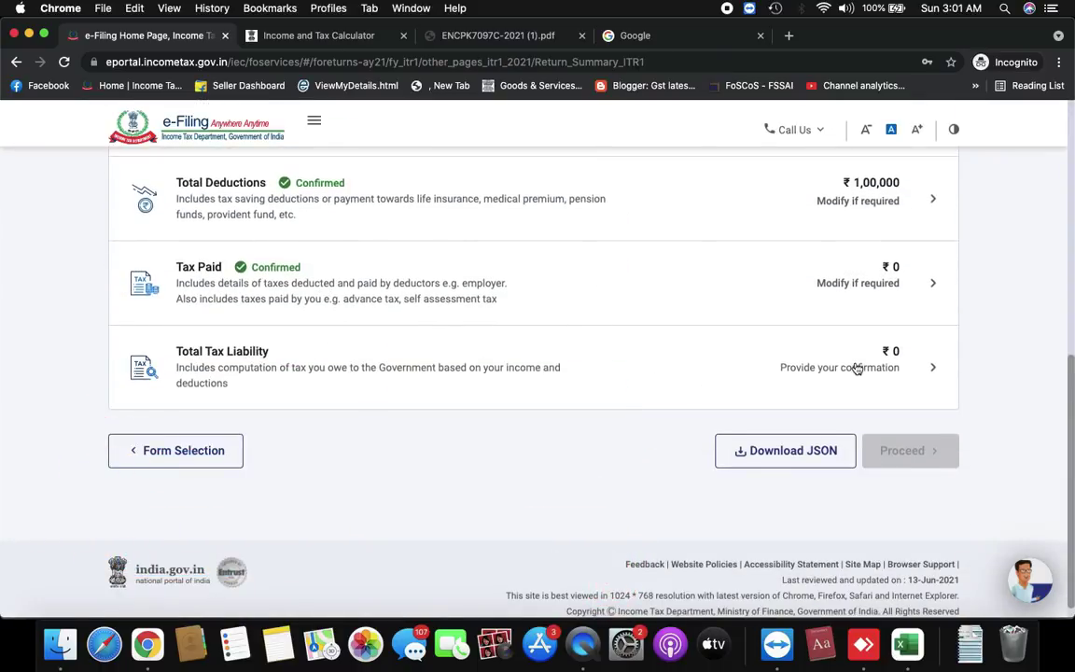
Open Total Tax Liability and confirm it at ₹0
{"action": "left_click", "coordinate": [791, 366]}
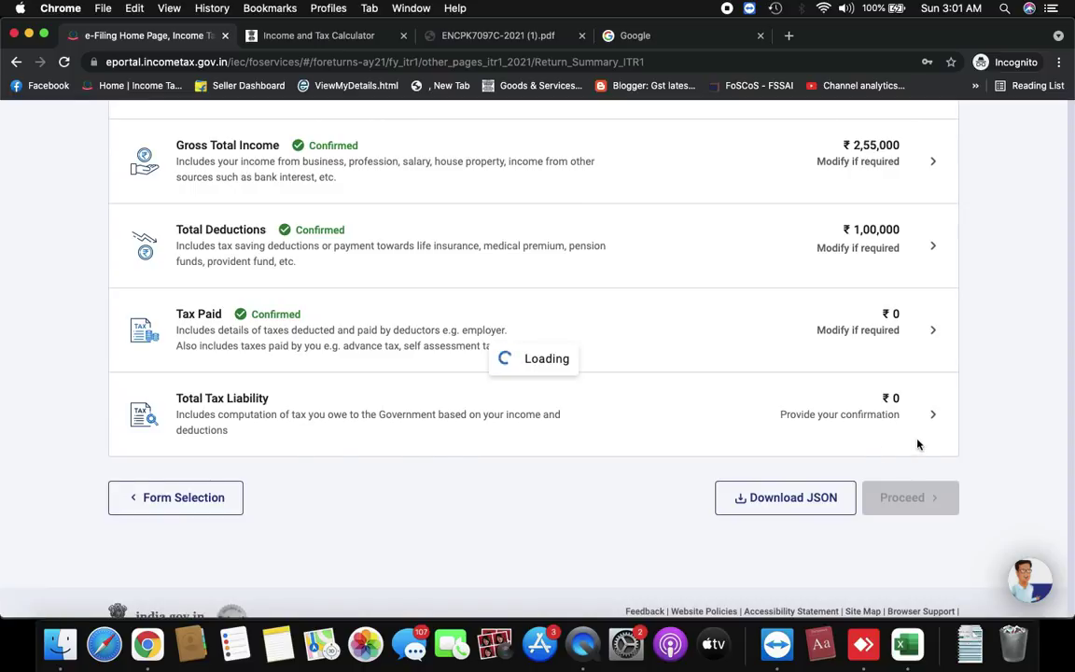
{"action": "scroll", "coordinate": [792, 461], "scroll_direction": "down", "scroll_amount": 10}
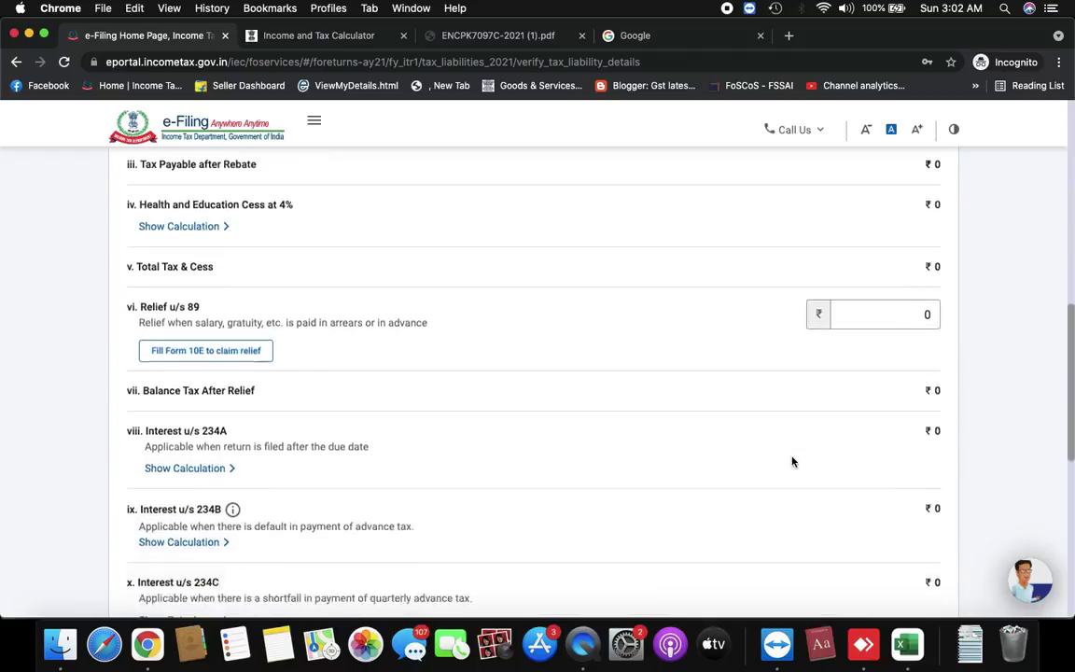
{"action": "scroll", "coordinate": [792, 461], "scroll_direction": "down", "scroll_amount": 7}
{"action": "scroll", "coordinate": [792, 461], "scroll_direction": "up", "scroll_amount": 6}
{"action": "scroll", "coordinate": [792, 461], "scroll_direction": "up", "scroll_amount": 4}
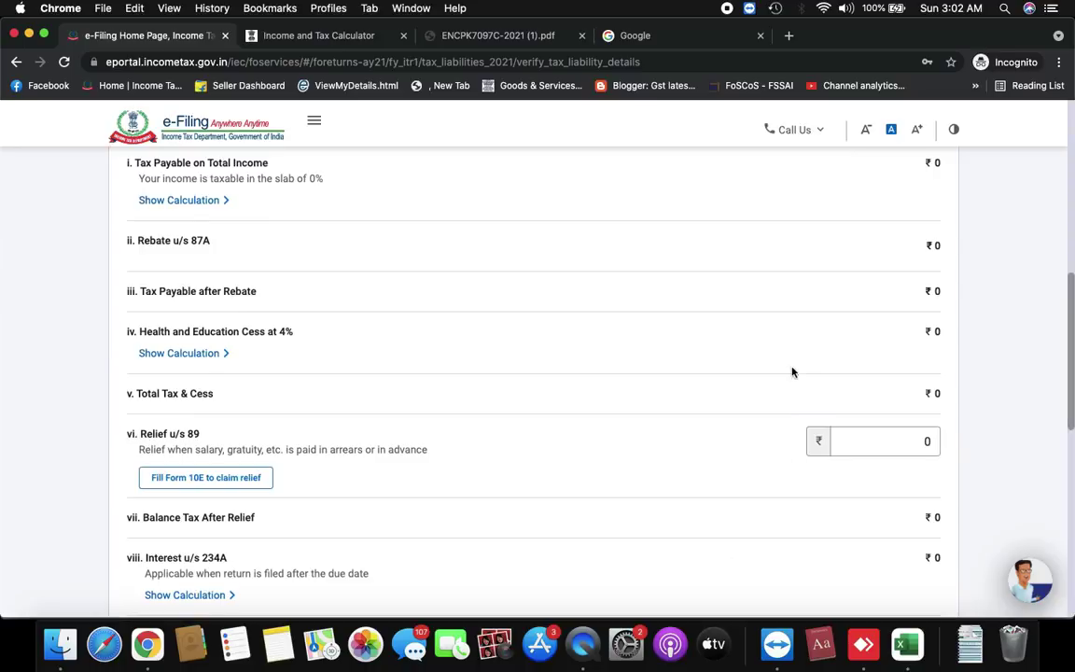
{"action": "scroll", "coordinate": [792, 372], "scroll_direction": "up", "scroll_amount": 3}
{"action": "scroll", "coordinate": [722, 391], "scroll_direction": "down", "scroll_amount": 10}
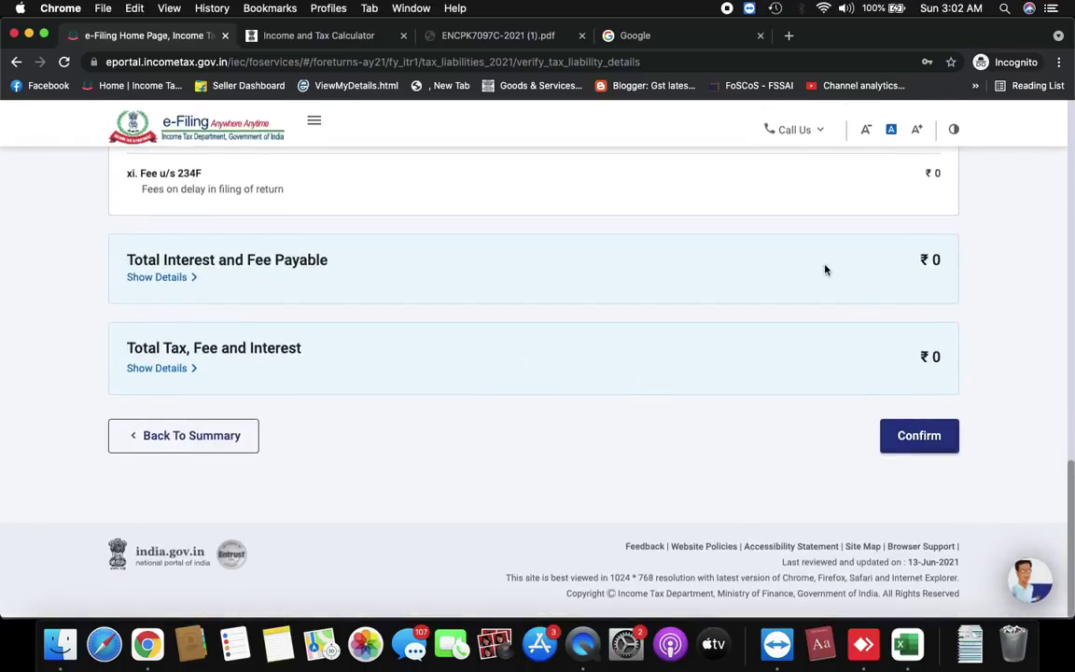
{"action": "scroll", "coordinate": [912, 438], "scroll_direction": "up", "scroll_amount": 8}
{"action": "scroll", "coordinate": [911, 440], "scroll_direction": "down", "scroll_amount": 8}
{"action": "left_click", "coordinate": [872, 428]}
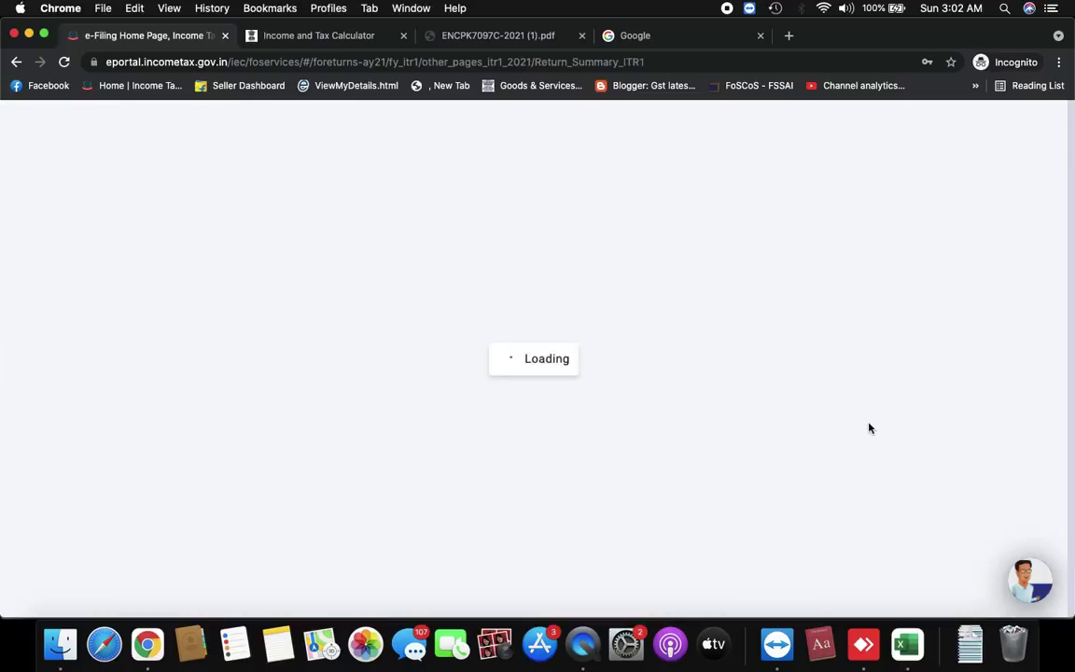
{"action": "scroll", "coordinate": [870, 428], "scroll_direction": "down", "scroll_amount": 2}
{"action": "scroll", "coordinate": [868, 427], "scroll_direction": "down", "scroll_amount": 3}
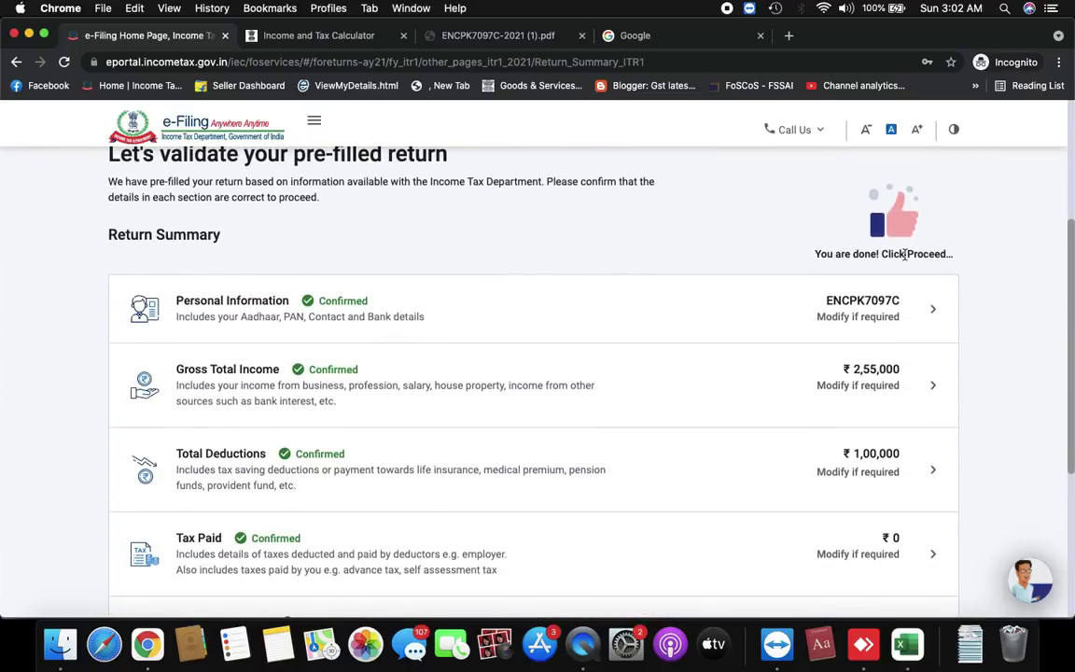
{"action": "scroll", "coordinate": [746, 283], "scroll_direction": "down", "scroll_amount": 4}
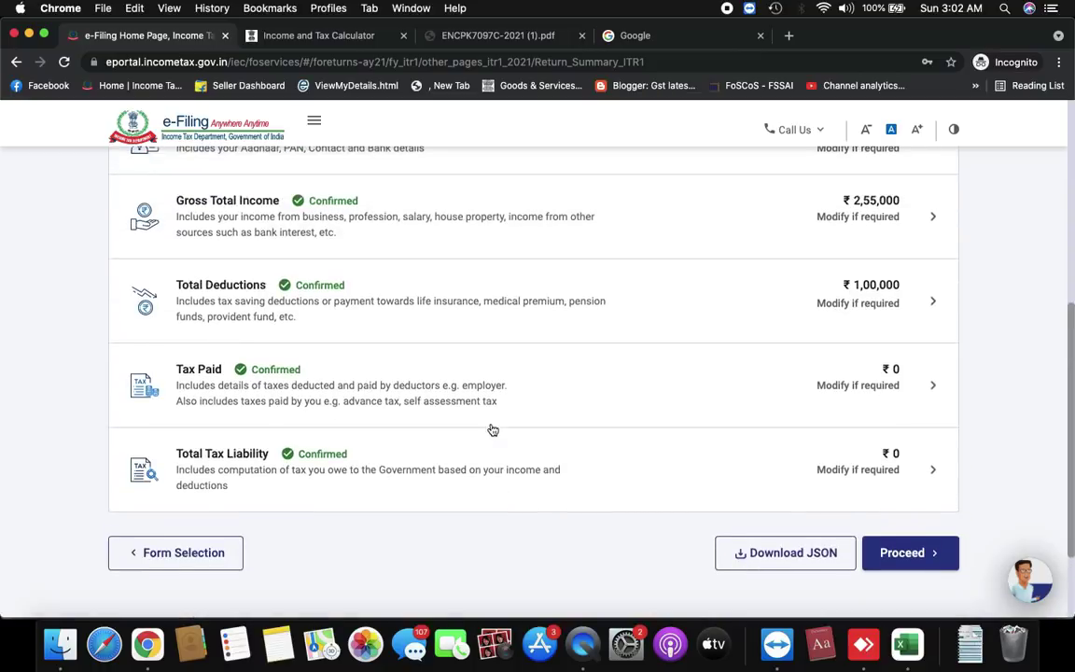
{"action": "scroll", "coordinate": [653, 467], "scroll_direction": "down", "scroll_amount": 1}
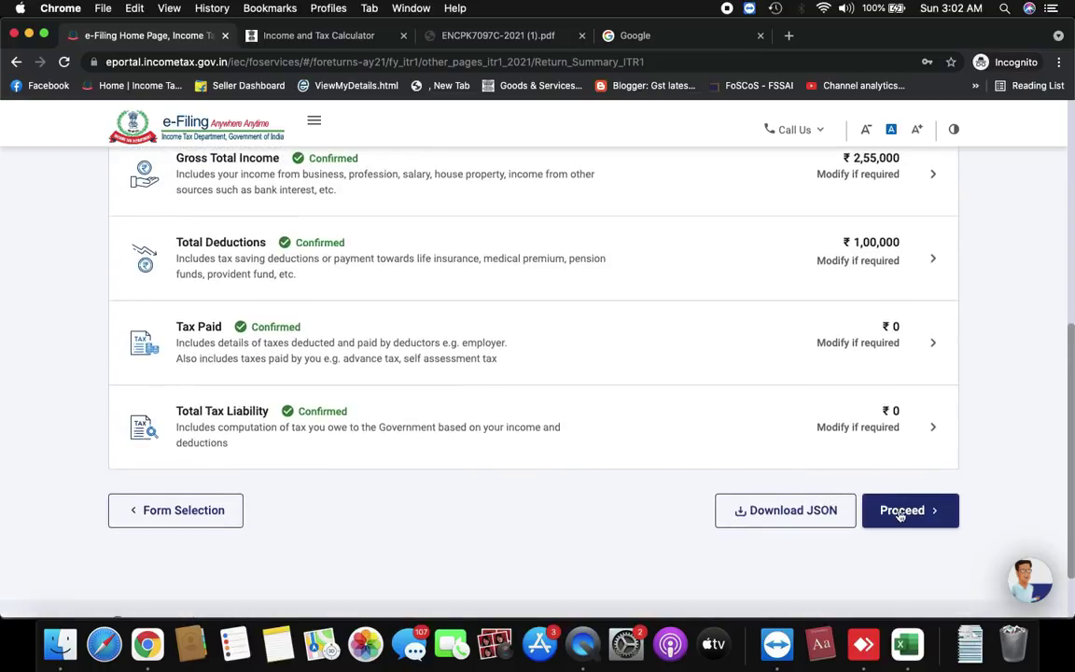
Move past the return summary and tax summary to the Preview Return page
{"action": "left_click", "coordinate": [896, 513]}
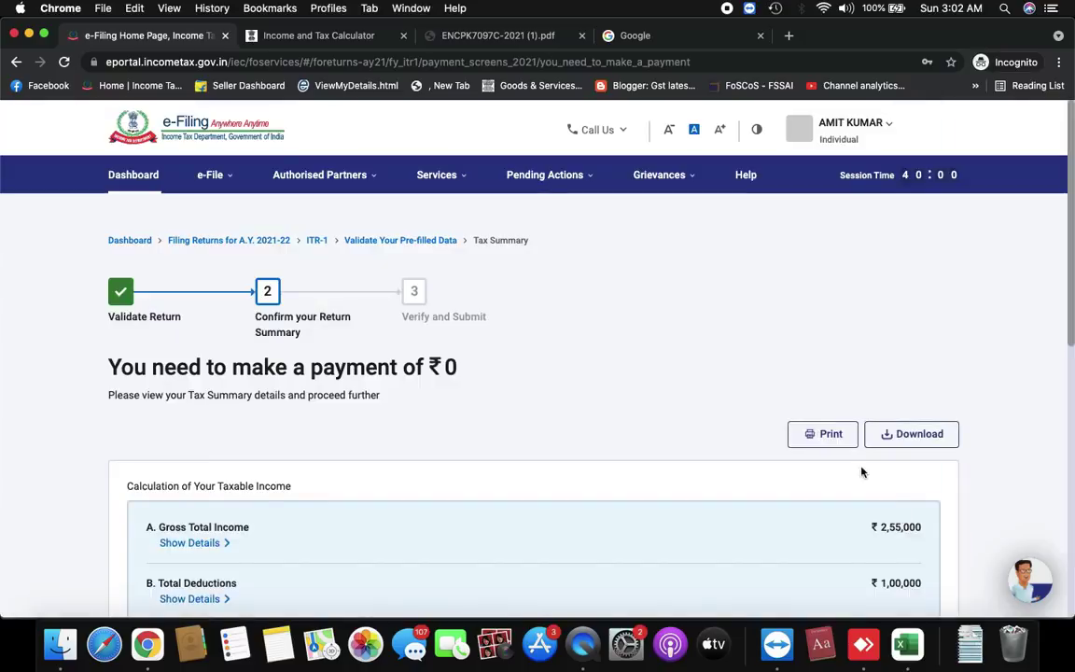
{"action": "scroll", "coordinate": [562, 452], "scroll_direction": "down", "scroll_amount": 5}
{"action": "scroll", "coordinate": [561, 453], "scroll_direction": "down", "scroll_amount": 8}
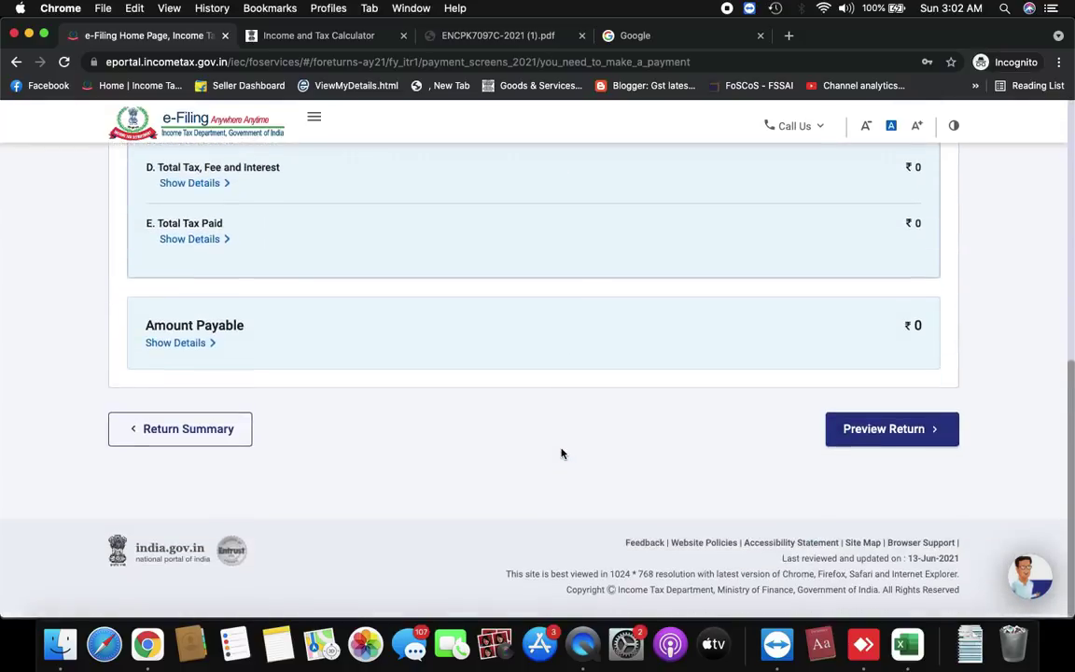
{"action": "left_click", "coordinate": [903, 434]}
{"action": "scroll", "coordinate": [410, 371], "scroll_direction": "down", "scroll_amount": 5}
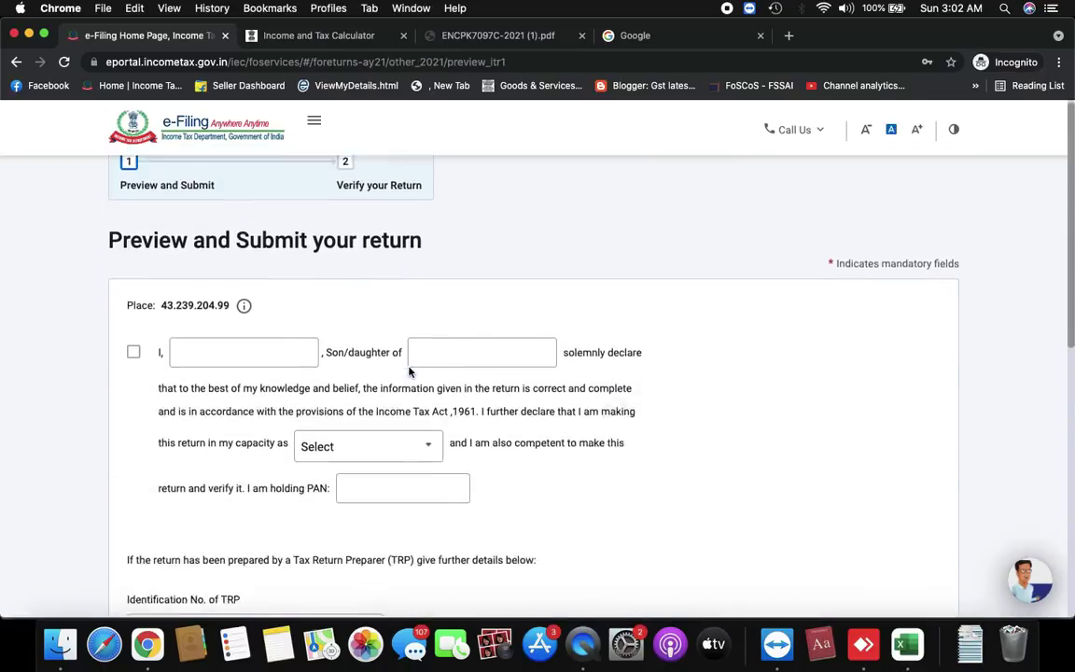
Accept the declaration with the taxpayer's name, parent's name and capacity Self, then proceed to preview
{"action": "left_click", "coordinate": [133, 338]}
{"action": "left_click", "coordinate": [205, 337]}
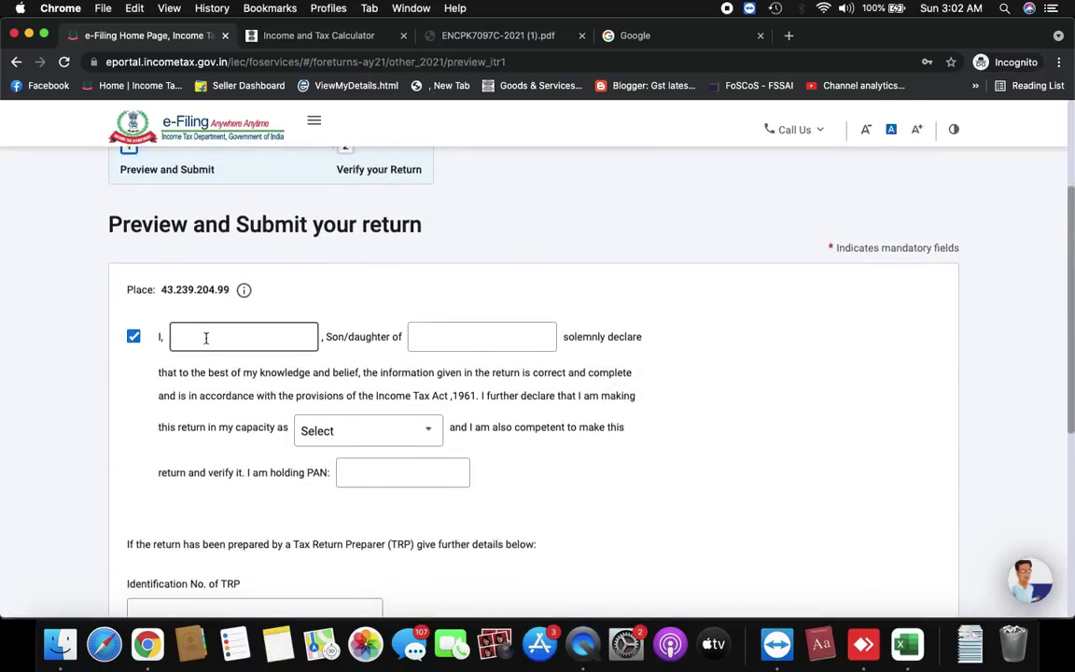
{"action": "key", "text": "Tab"}
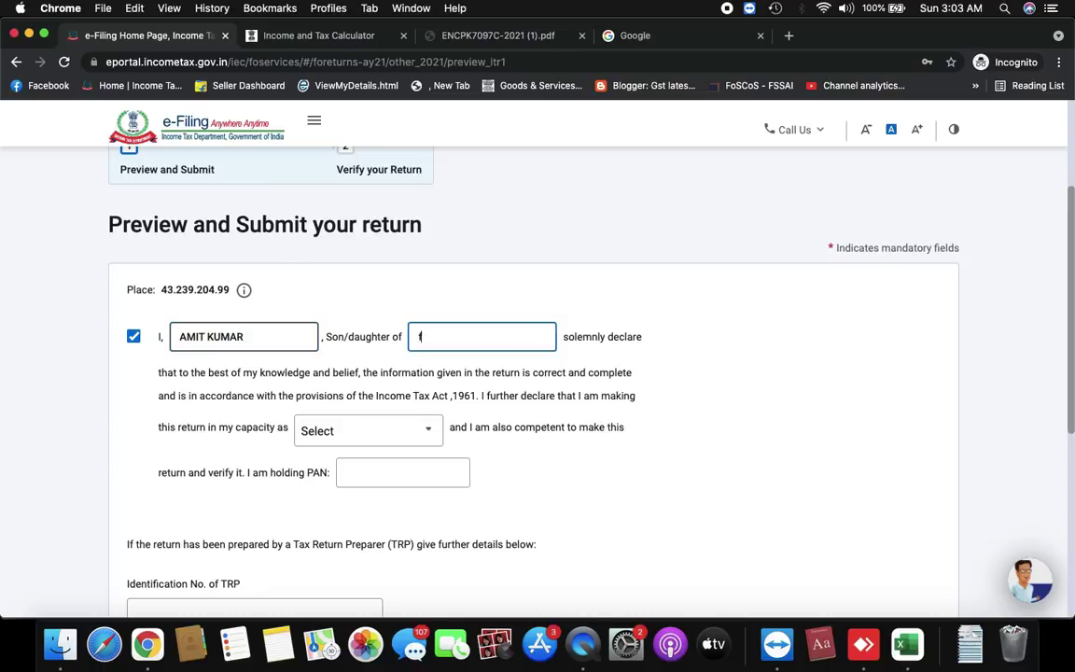
{"action": "left_click", "coordinate": [371, 431]}
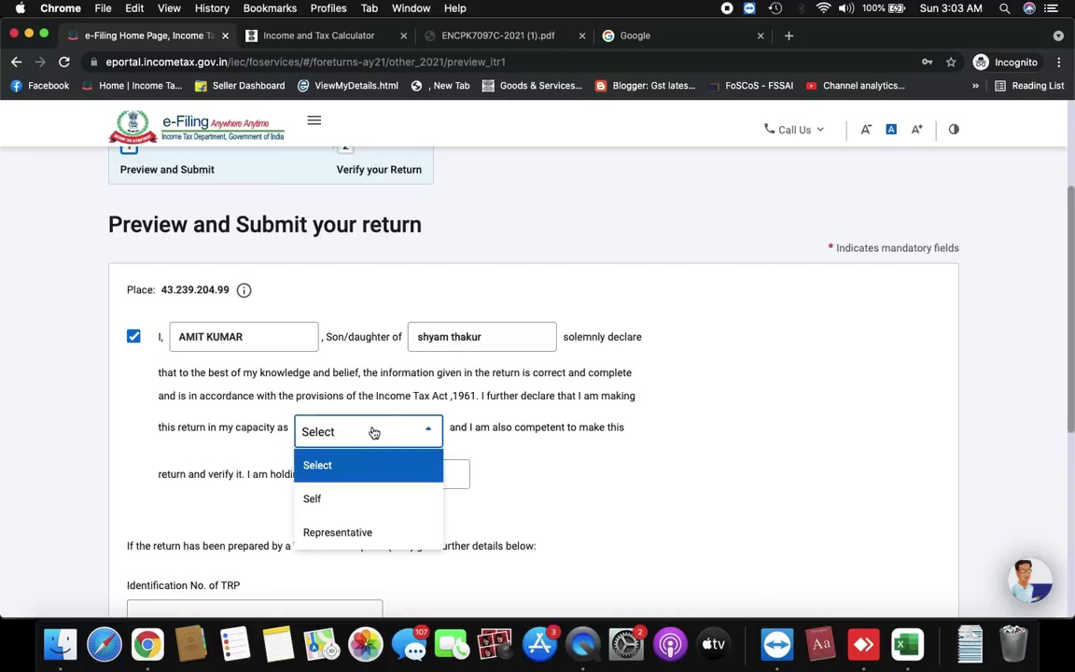
{"action": "left_click", "coordinate": [362, 510]}
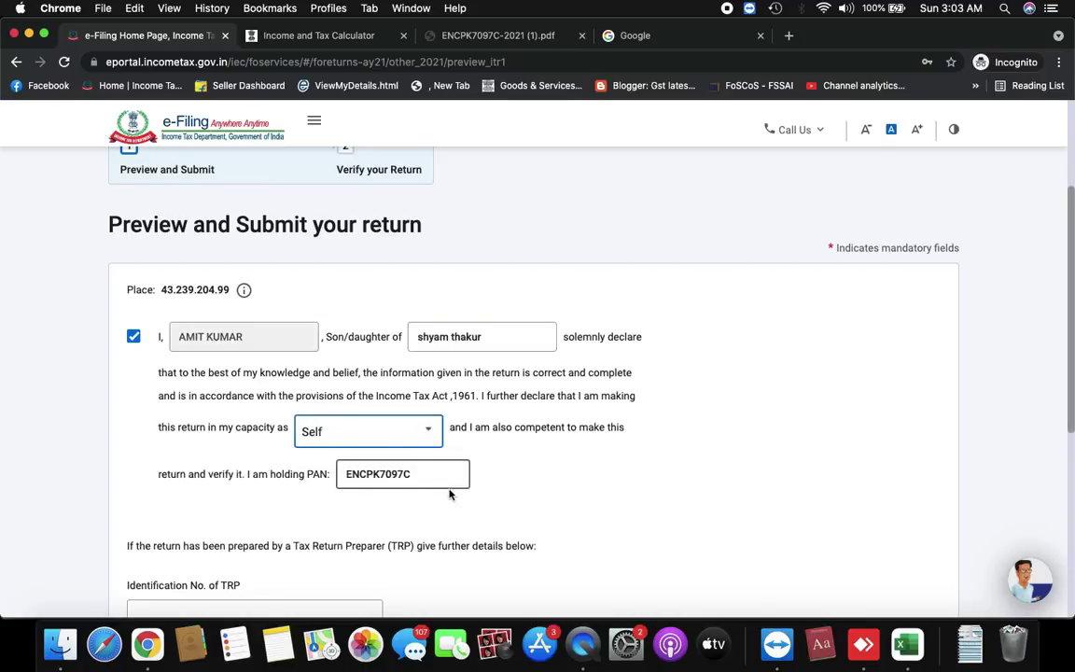
{"action": "scroll", "coordinate": [297, 442], "scroll_direction": "down", "scroll_amount": 5}
{"action": "scroll", "coordinate": [487, 438], "scroll_direction": "up", "scroll_amount": 3}
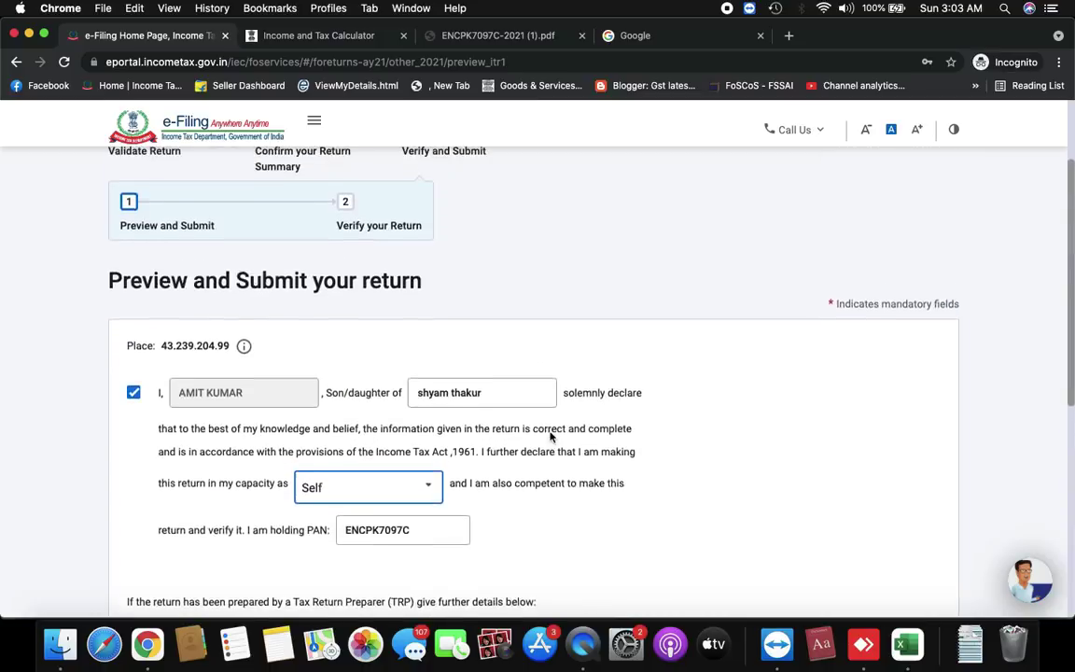
{"action": "scroll", "coordinate": [550, 437], "scroll_direction": "down", "scroll_amount": 5}
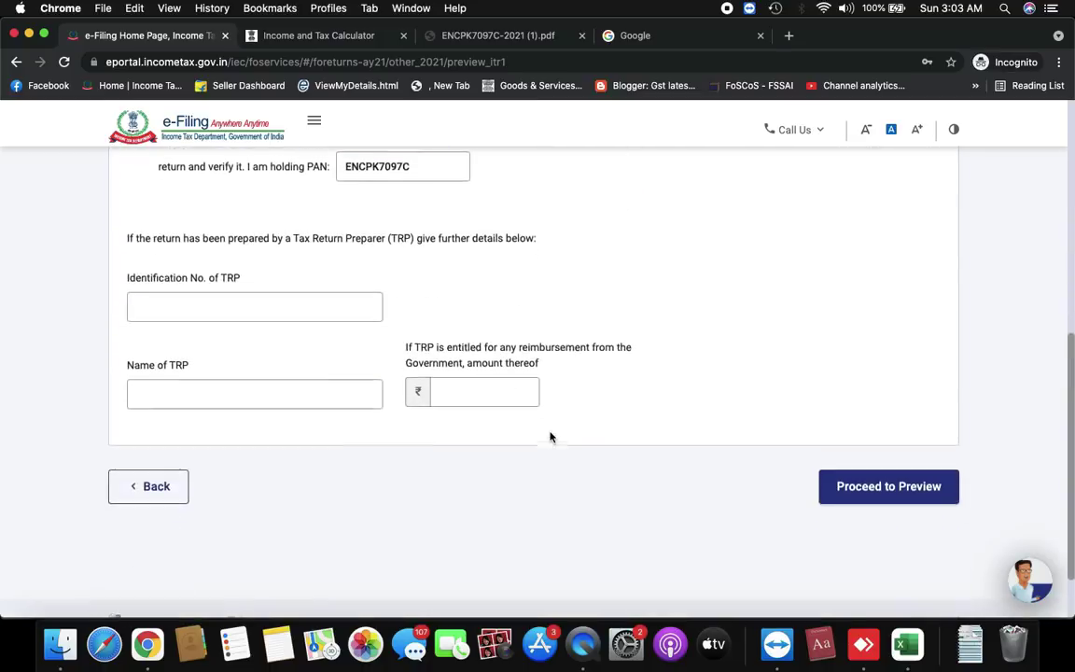
{"action": "left_click", "coordinate": [895, 499]}
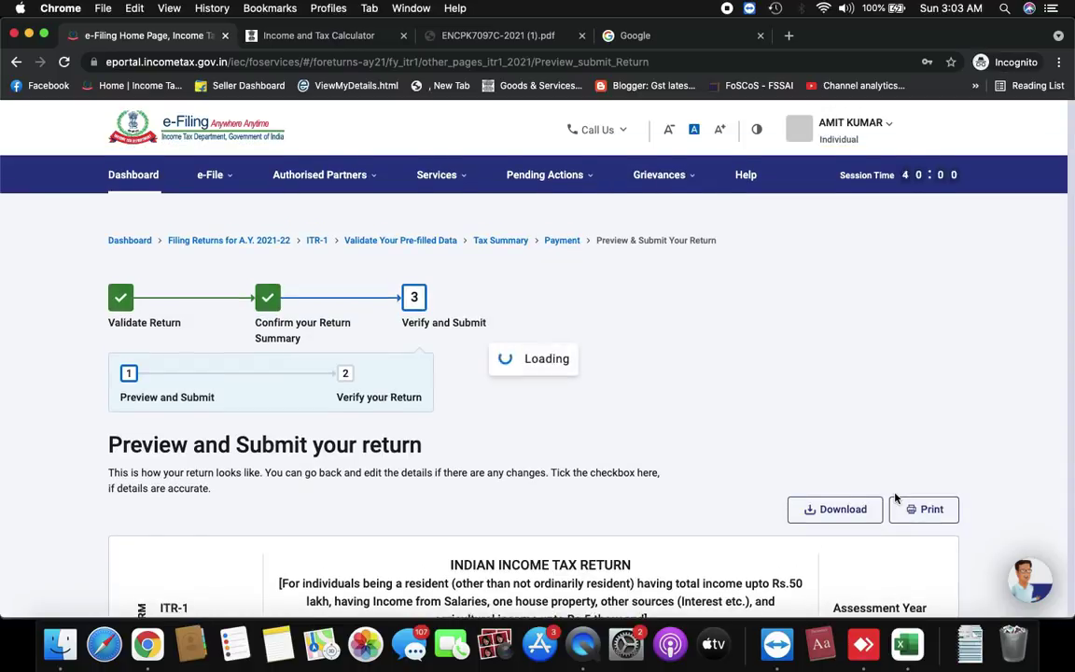
Scroll through the ITR-1 SAHAJ preview for AY 2021-22 down to the Verification section
{"action": "scroll", "coordinate": [781, 434], "scroll_direction": "down", "scroll_amount": 4}
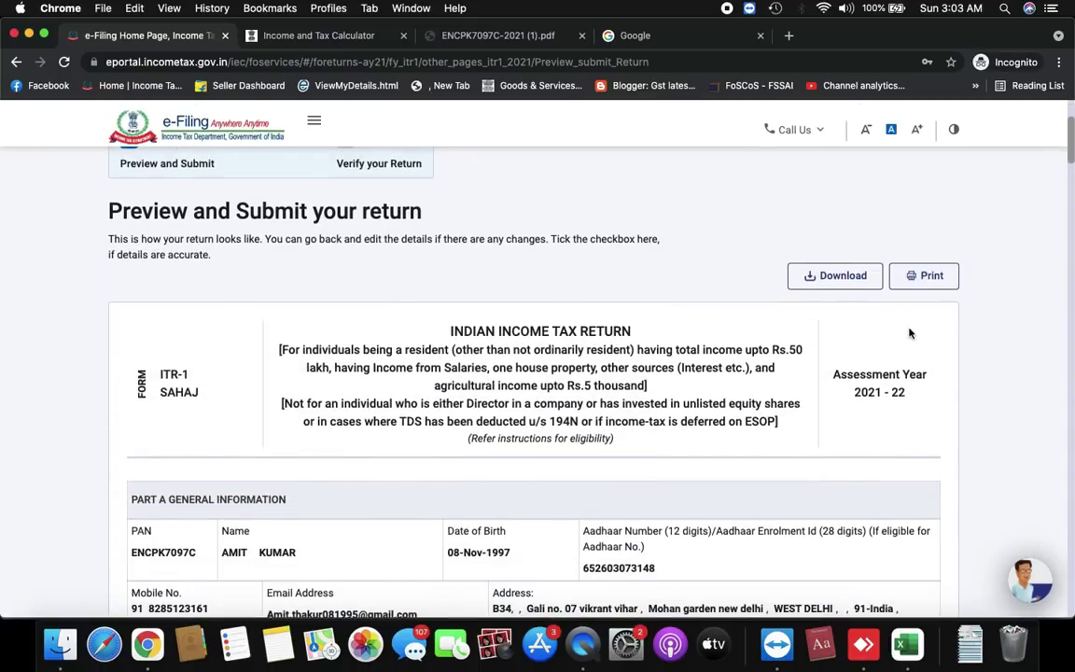
{"action": "scroll", "coordinate": [909, 333], "scroll_direction": "down", "scroll_amount": 20}
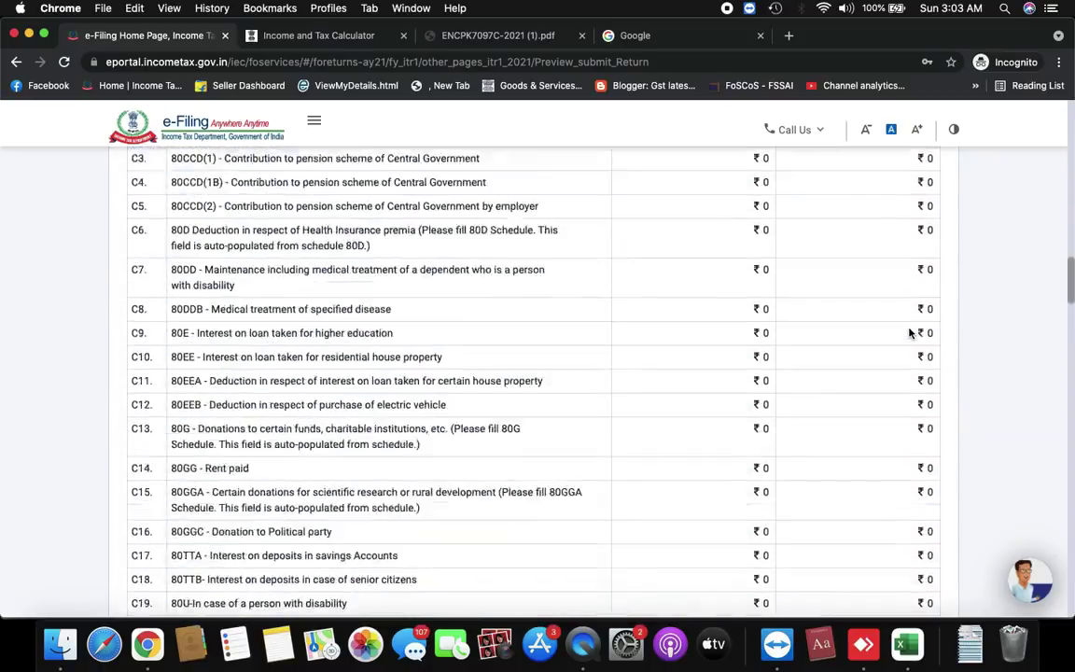
{"action": "scroll", "coordinate": [910, 333], "scroll_direction": "down", "scroll_amount": 20}
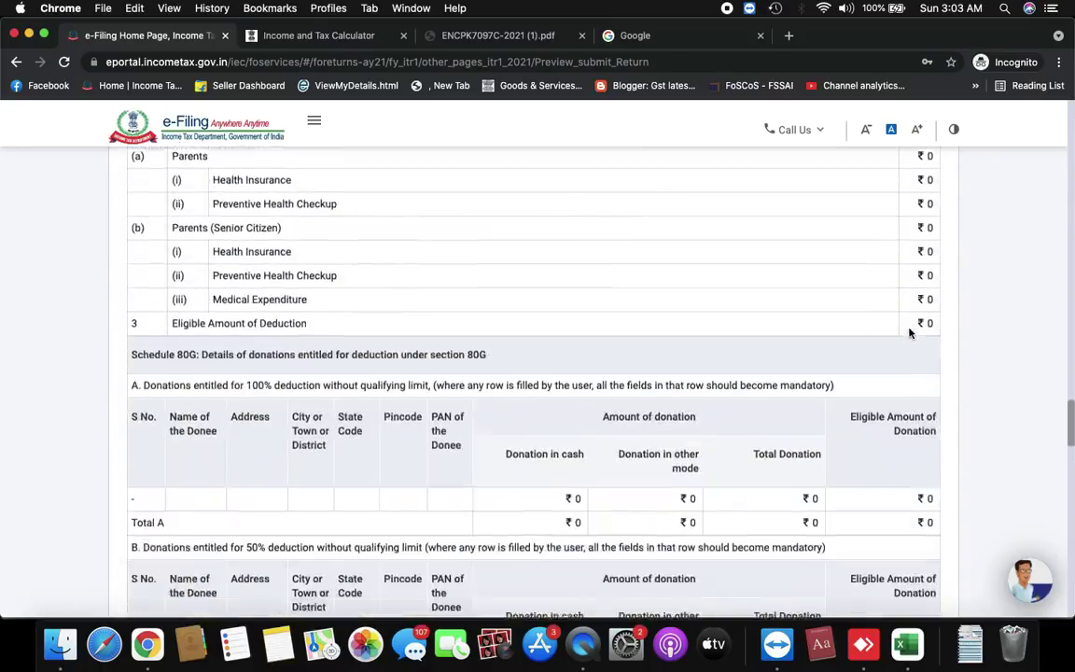
{"action": "scroll", "coordinate": [910, 333], "scroll_direction": "down", "scroll_amount": 20}
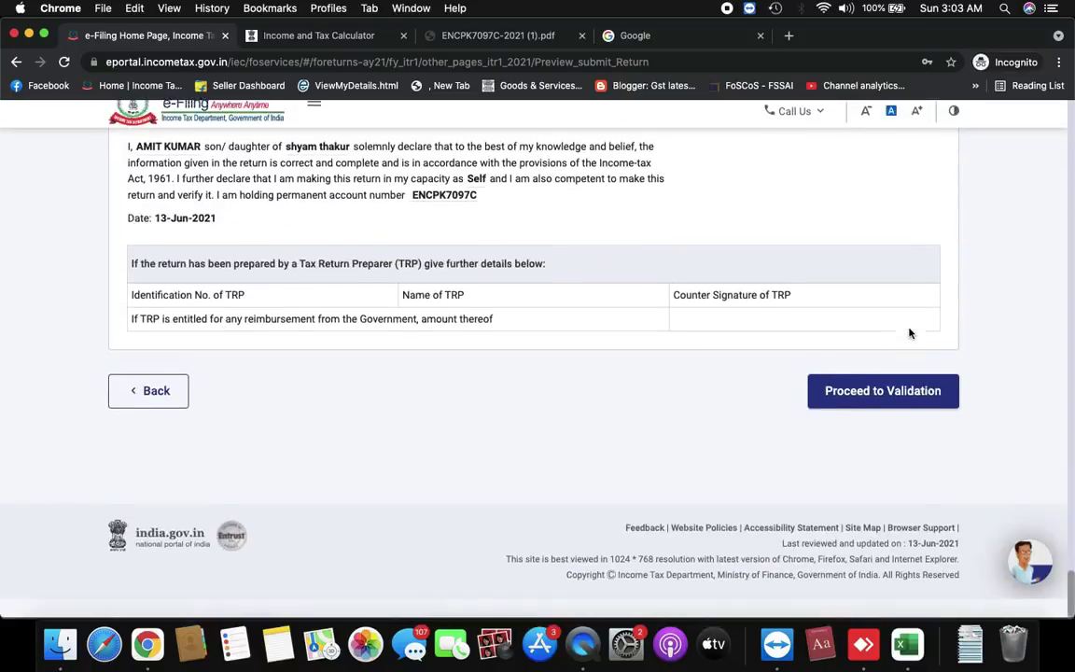
{"action": "scroll", "coordinate": [618, 386], "scroll_direction": "up", "scroll_amount": 2}
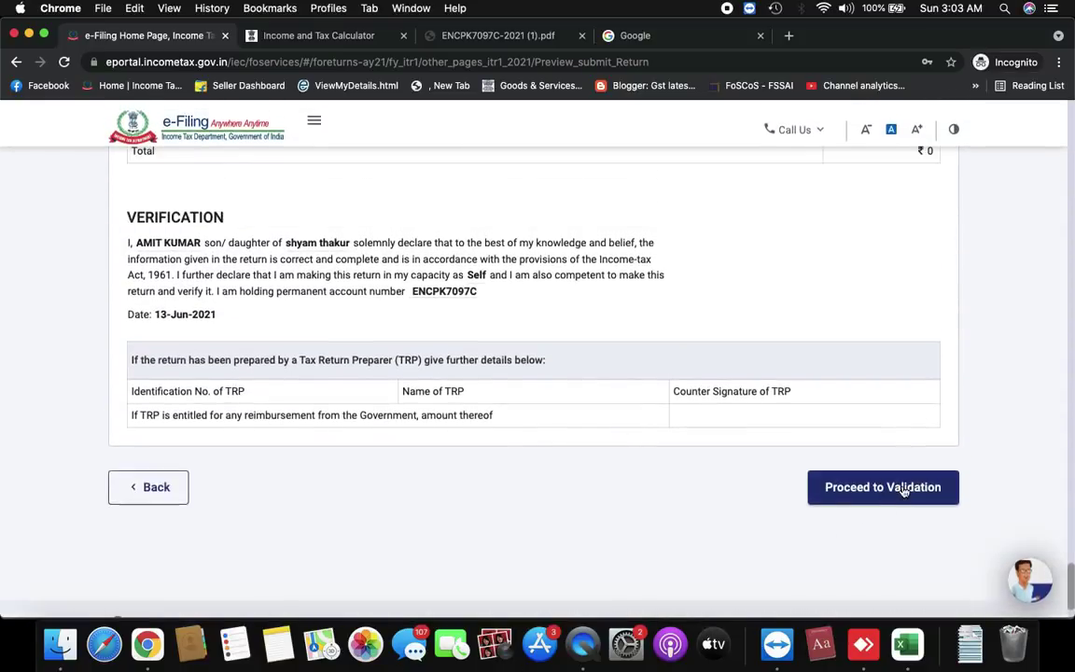
Validate the previewed return without errors and continue to Complete your Verification
{"action": "left_click", "coordinate": [903, 492]}
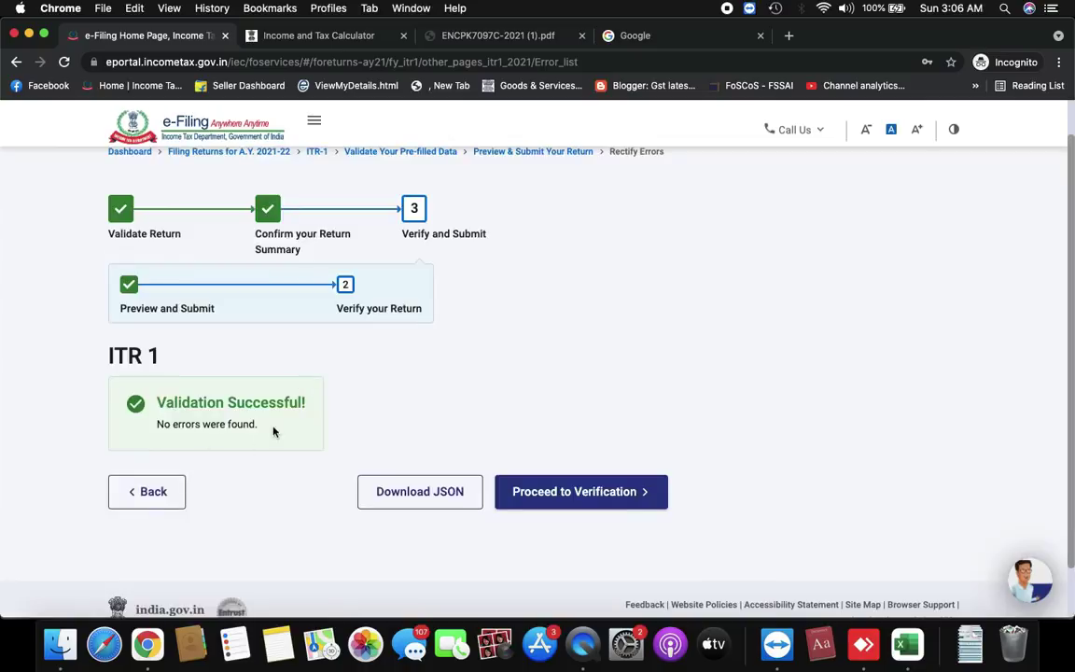
{"action": "scroll", "coordinate": [280, 431], "scroll_direction": "down", "scroll_amount": 1}
{"action": "scroll", "coordinate": [281, 432], "scroll_direction": "up", "scroll_amount": 4}
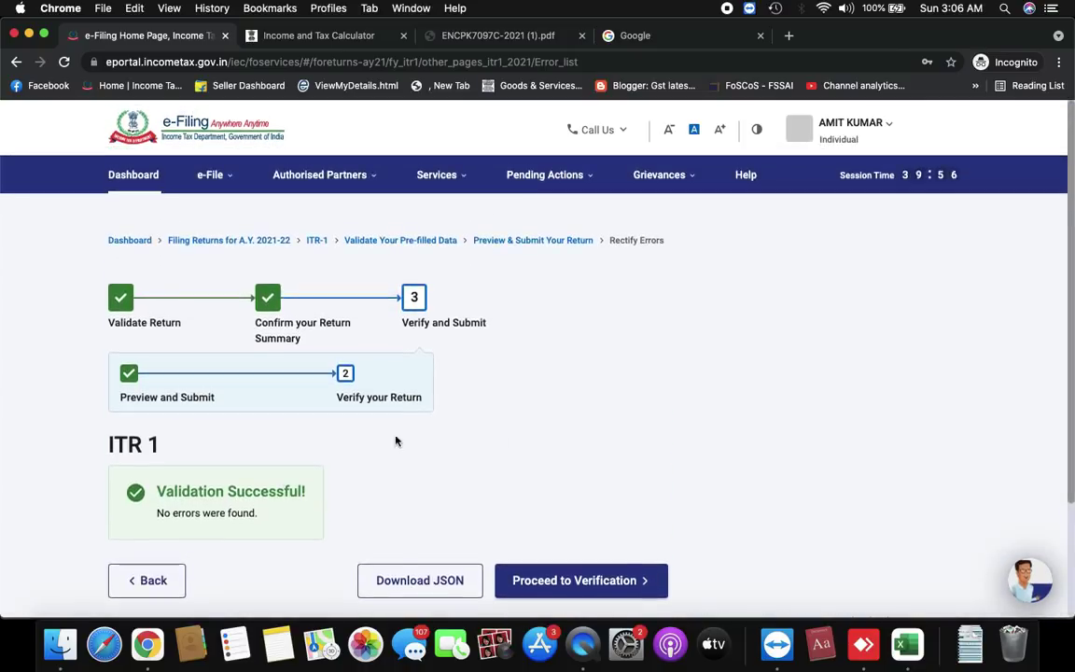
{"action": "scroll", "coordinate": [627, 486], "scroll_direction": "down", "scroll_amount": 2}
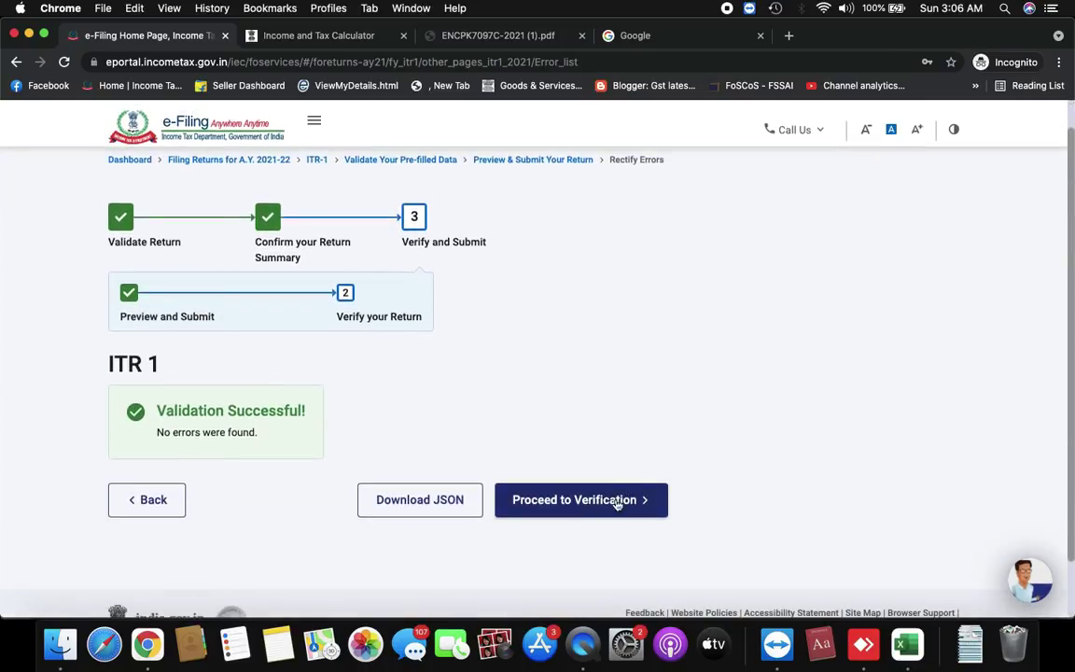
{"action": "left_click", "coordinate": [576, 501]}
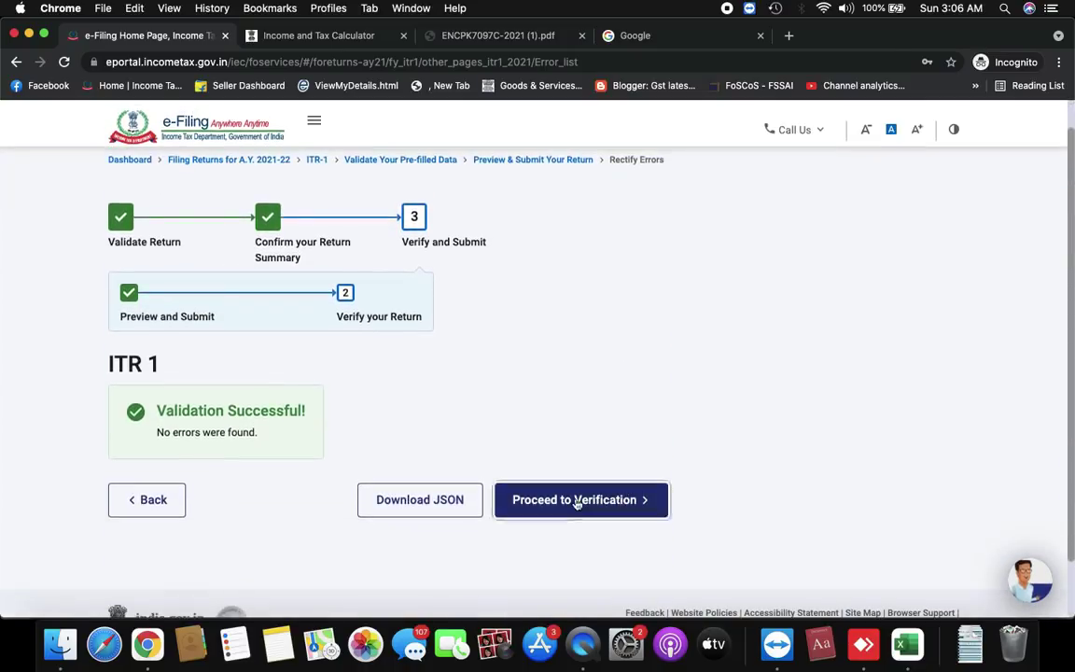
{"action": "scroll", "coordinate": [576, 504], "scroll_direction": "down", "scroll_amount": 1}
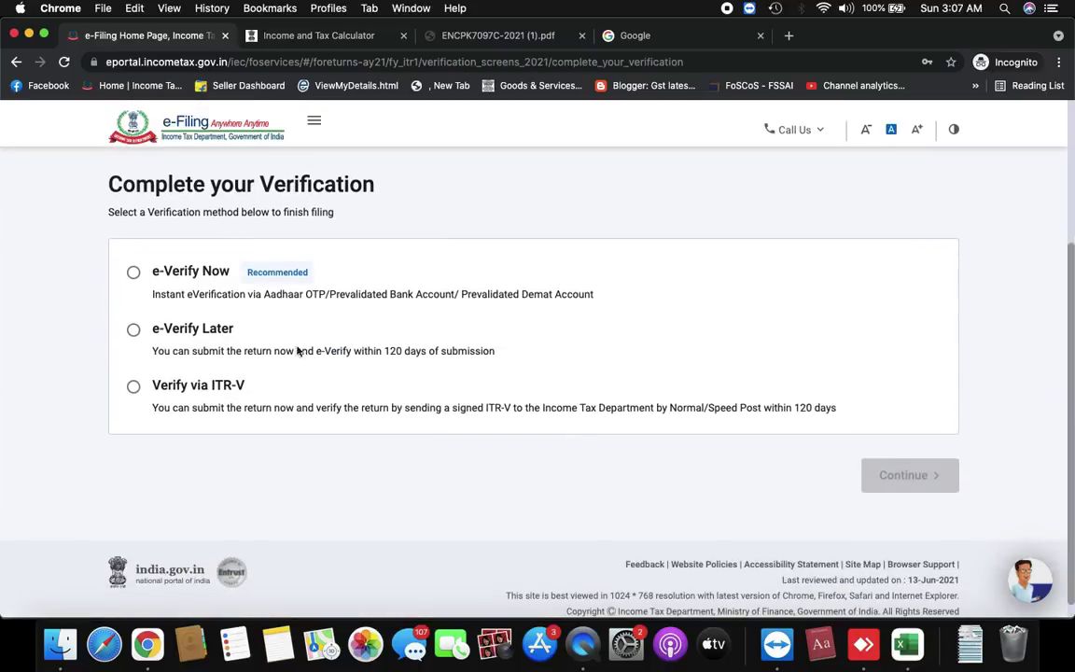
Compare e-Verify Later and ITR-V, then settle on e-Verify Now
{"action": "left_click", "coordinate": [135, 274]}
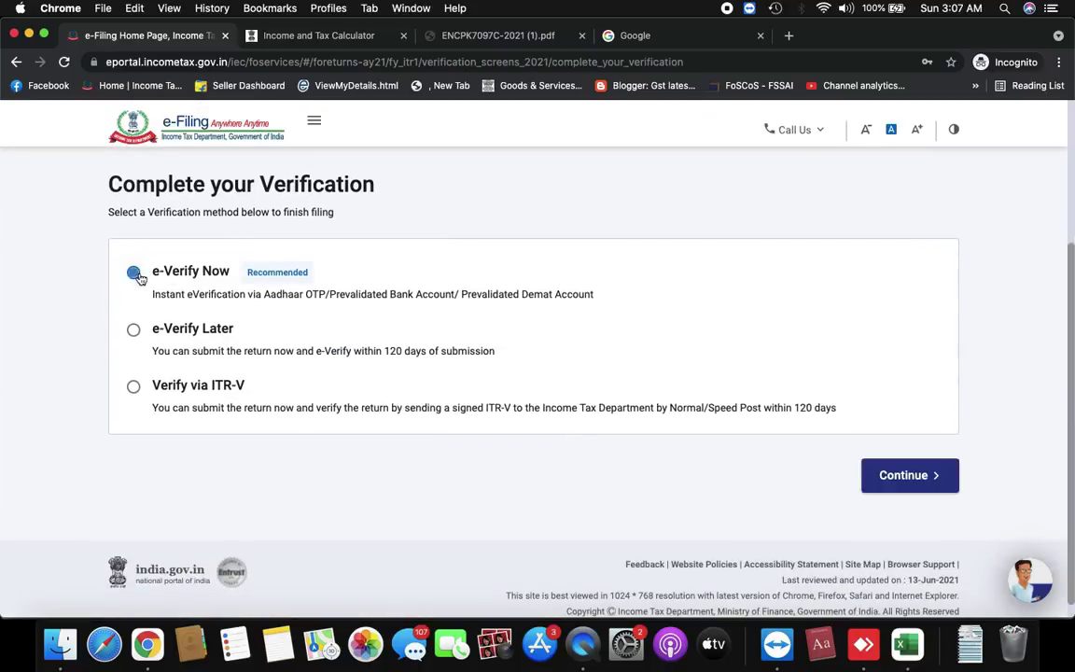
{"action": "left_click", "coordinate": [133, 332]}
{"action": "left_click", "coordinate": [133, 388]}
{"action": "scroll", "coordinate": [168, 337], "scroll_direction": "up", "scroll_amount": 1}
{"action": "left_click", "coordinate": [135, 327]}
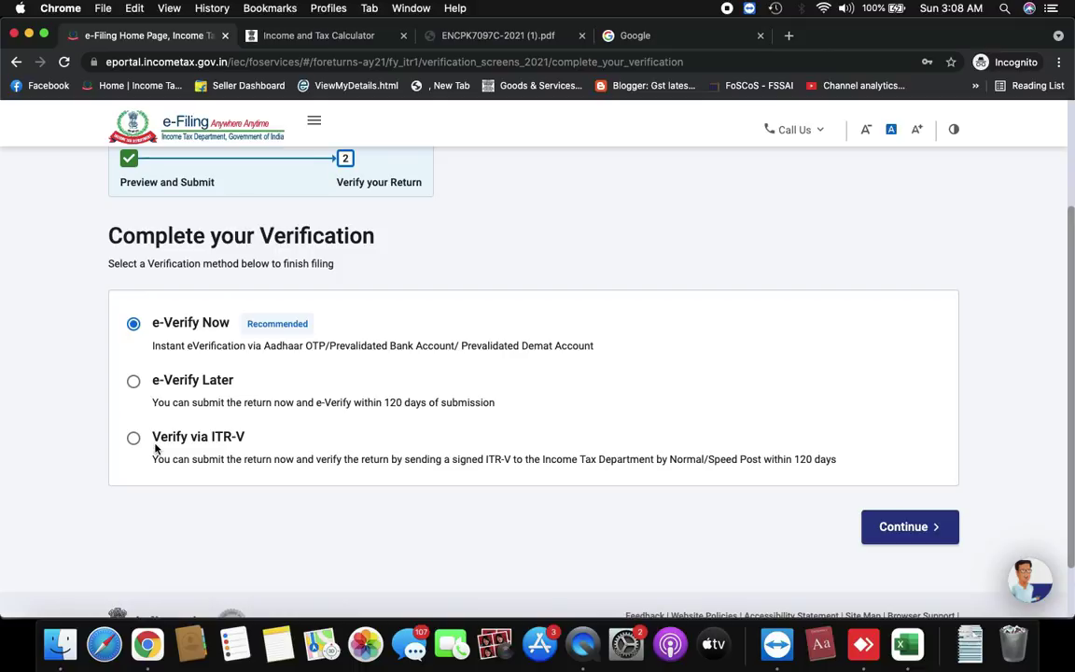
{"action": "scroll", "coordinate": [467, 379], "scroll_direction": "up", "scroll_amount": 2}
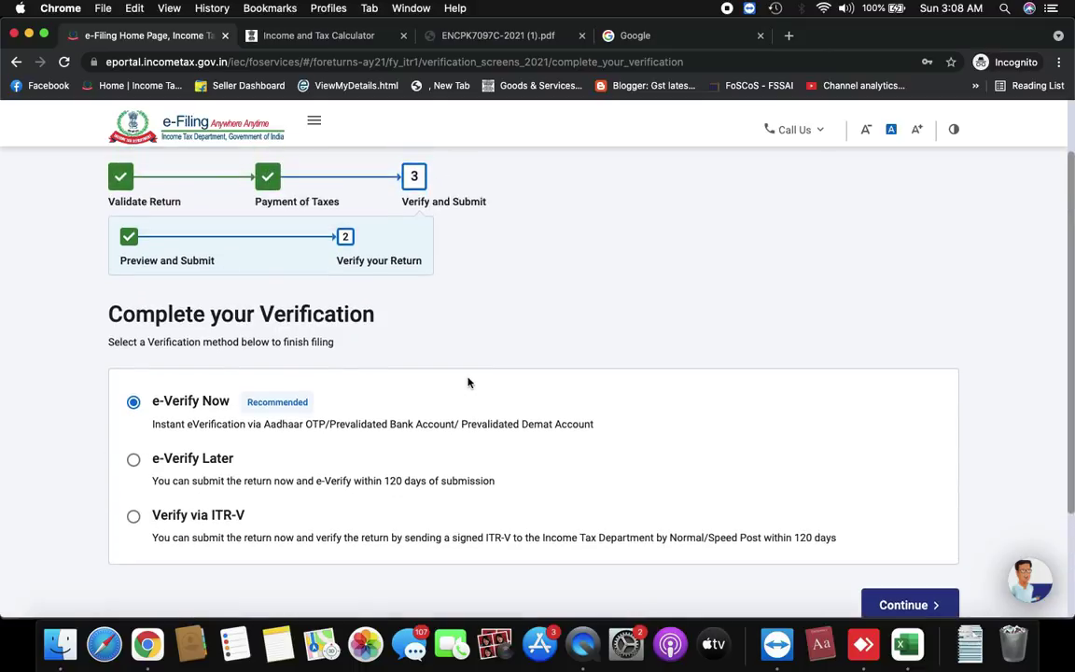